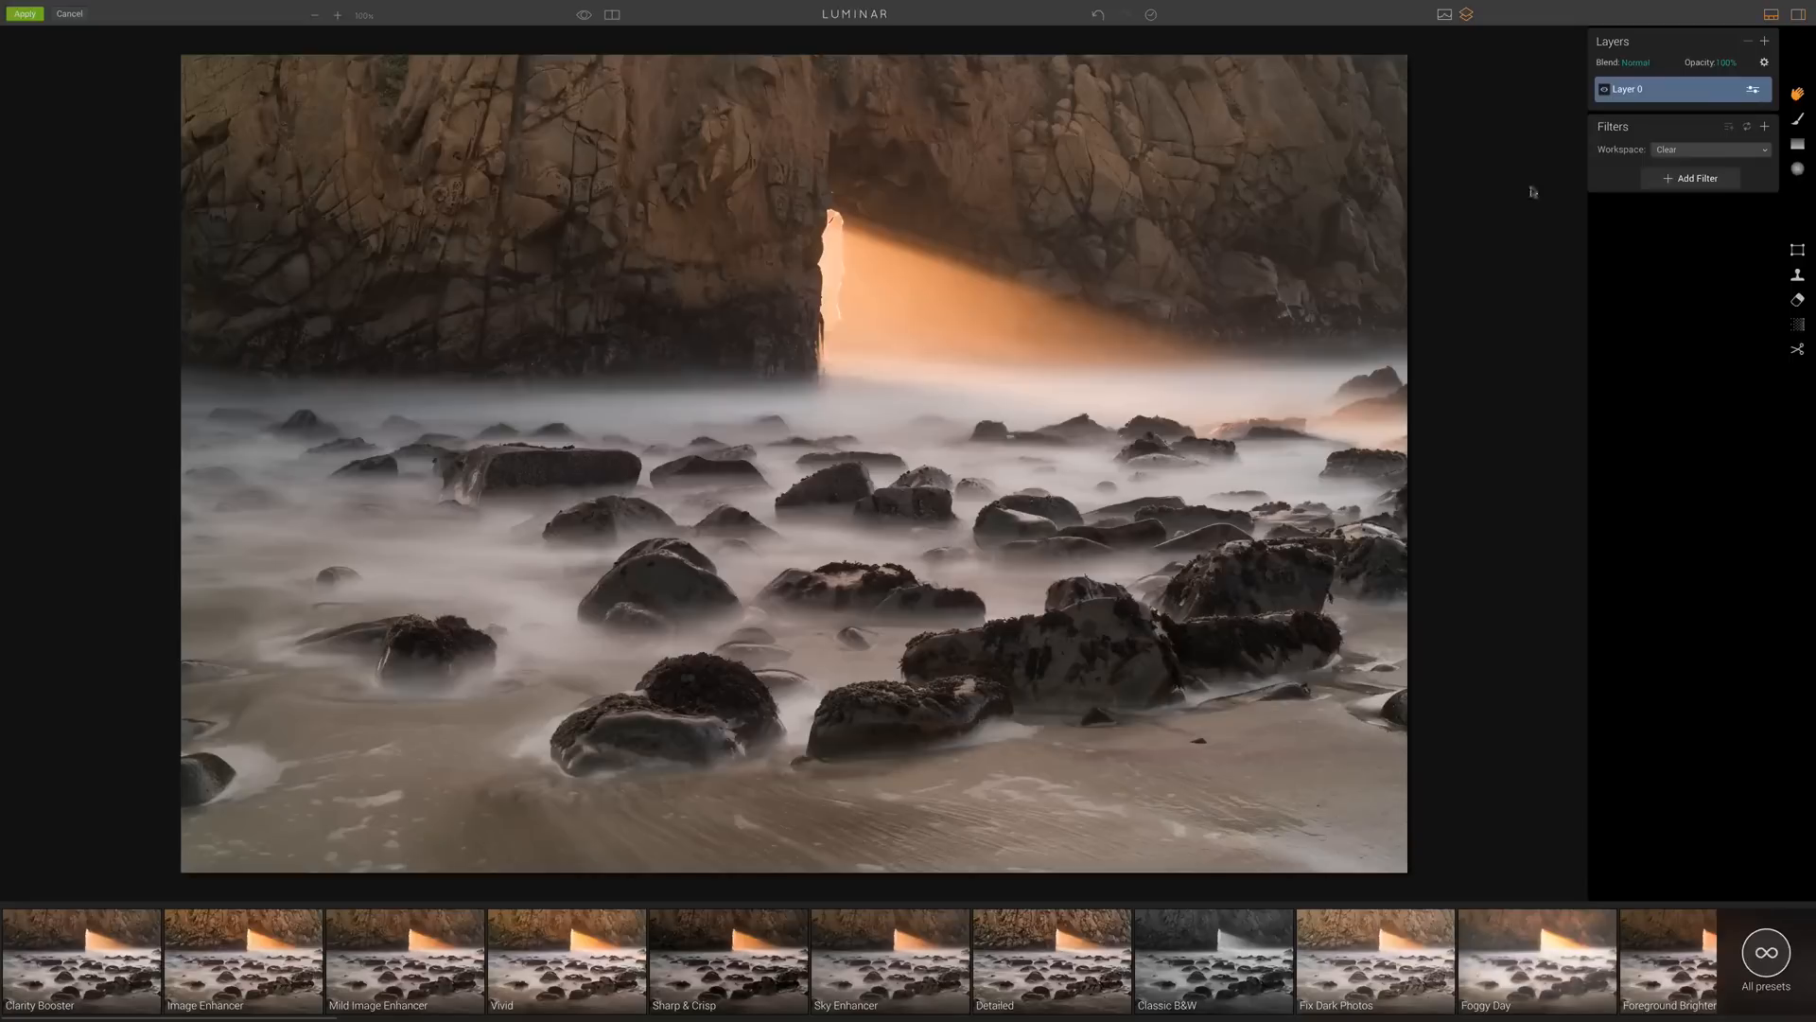
Step: Browse the list of available filters and look through the thumbnails in the preset strip
left_click(1700, 180)
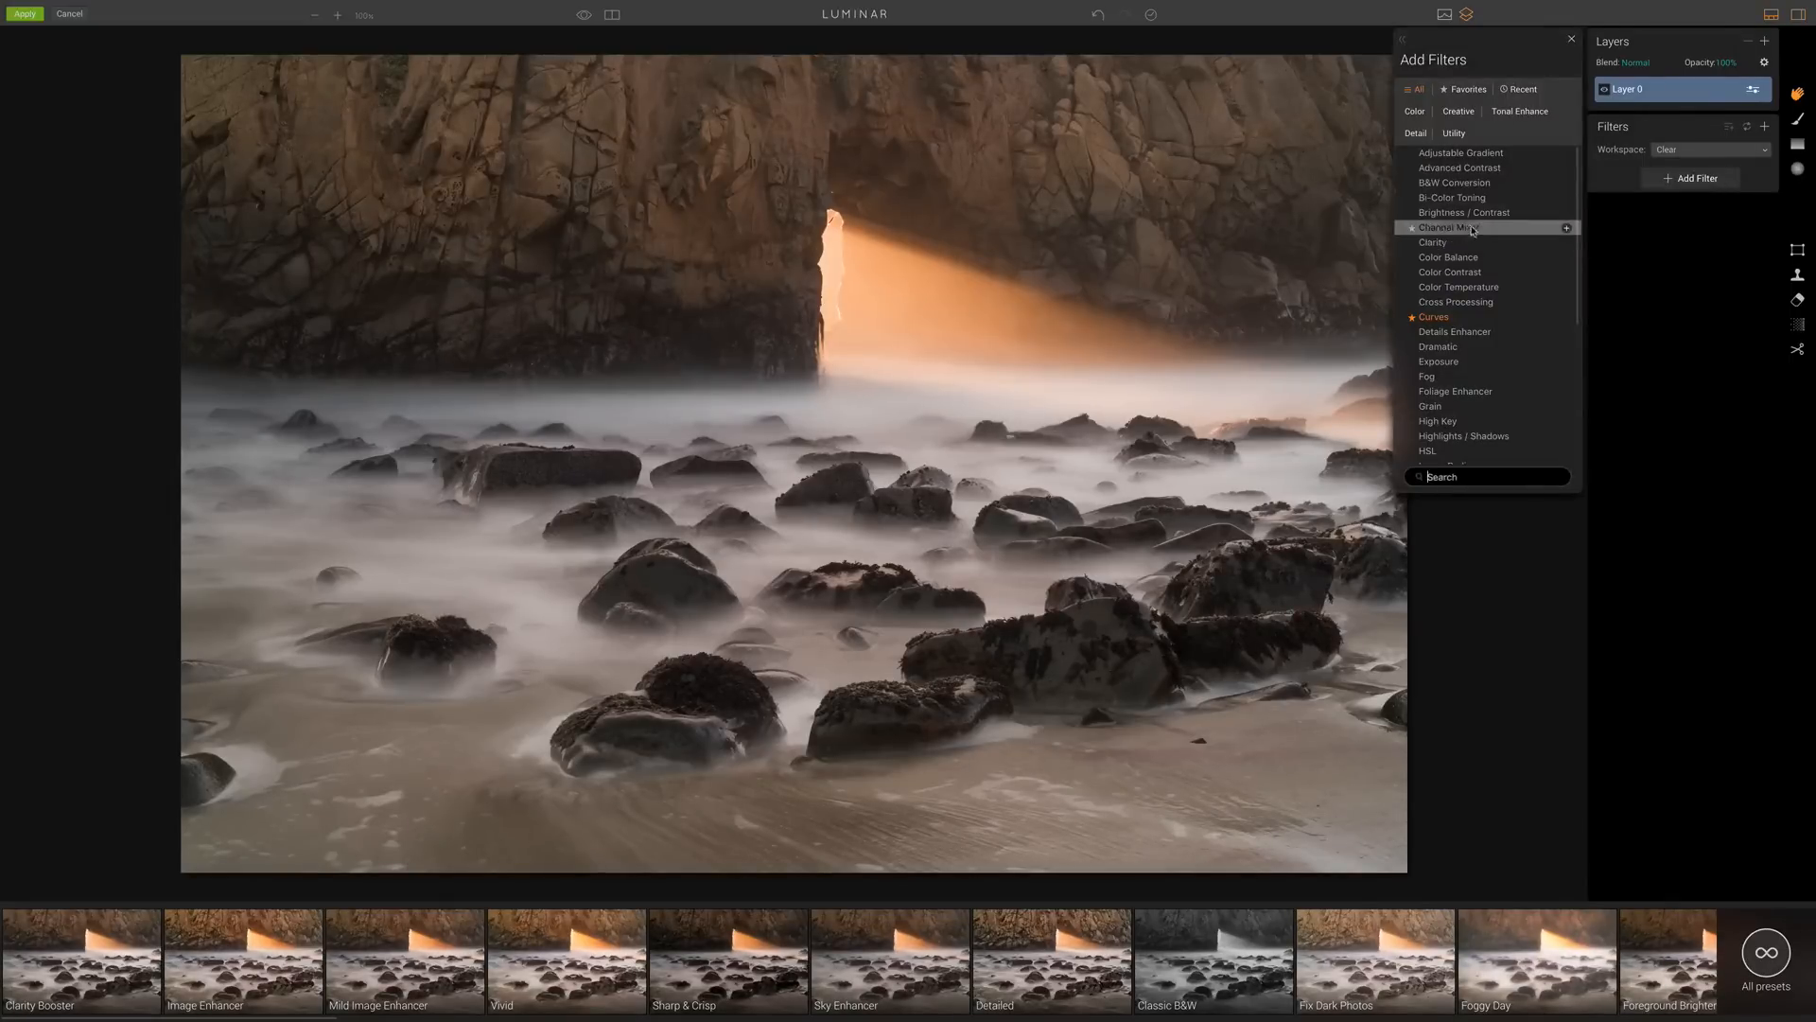
scroll(1476, 227, "up", 5)
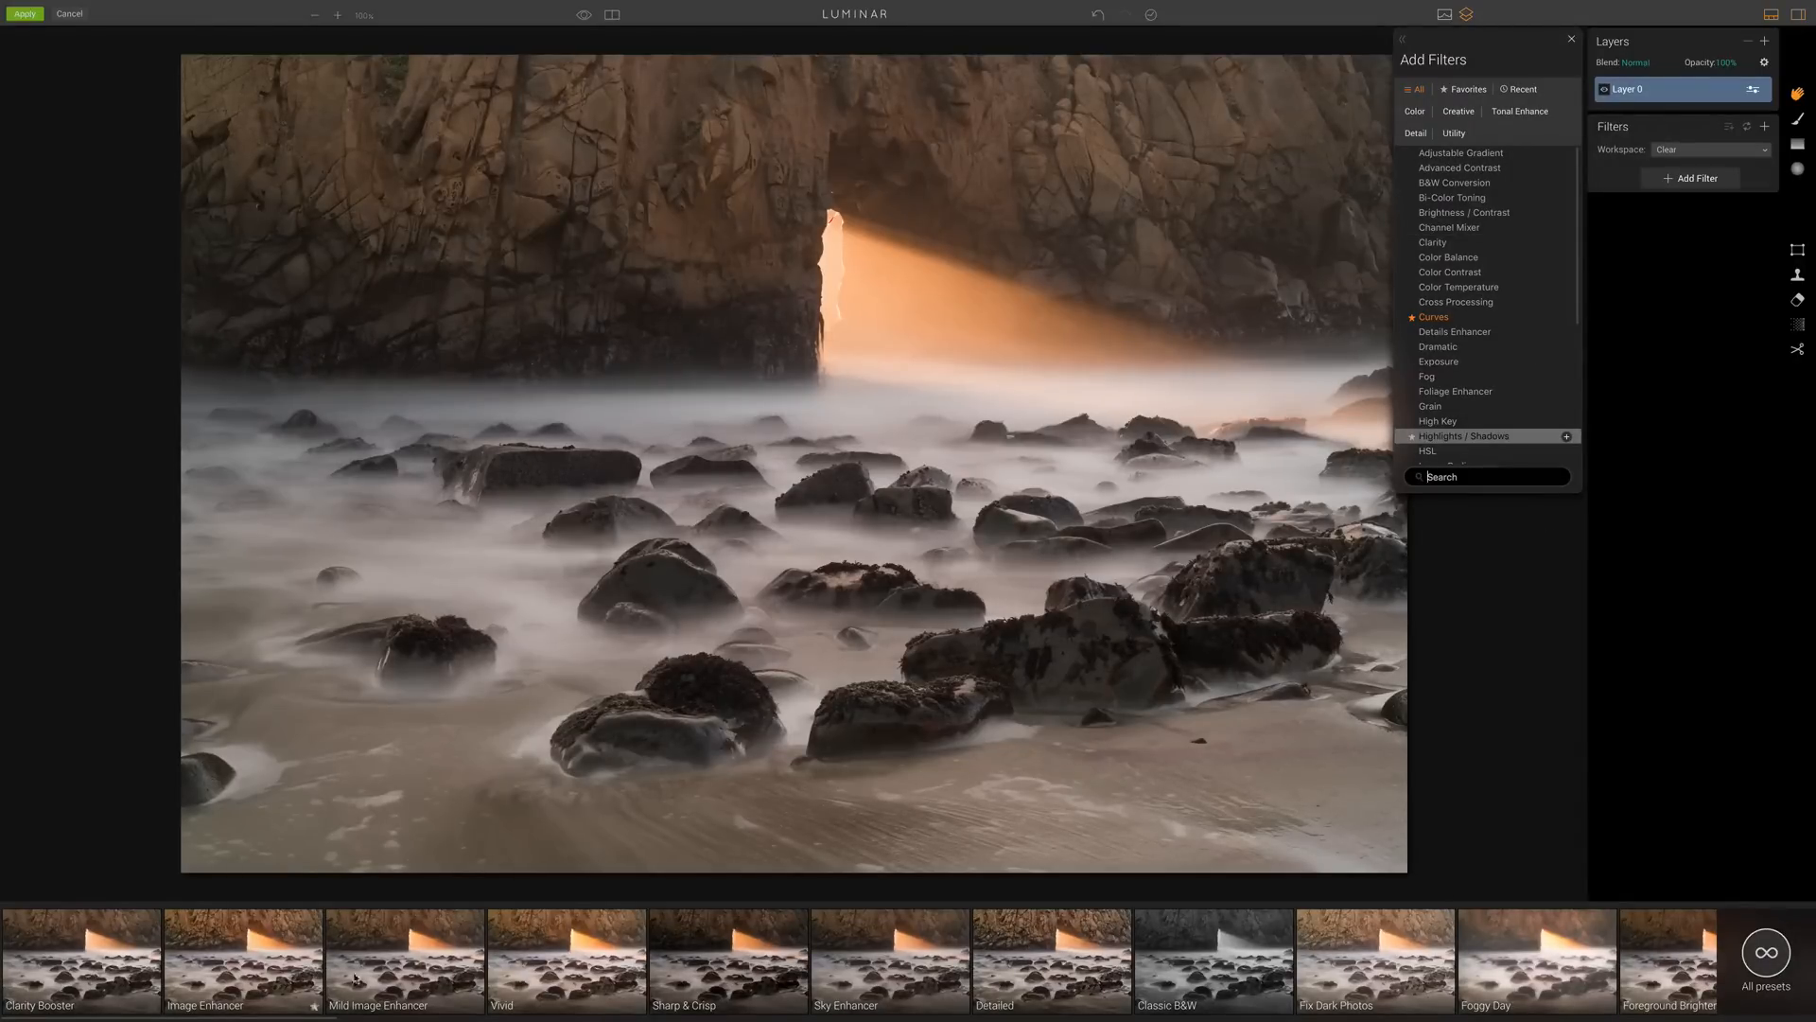
scroll(1105, 986, "right", 10)
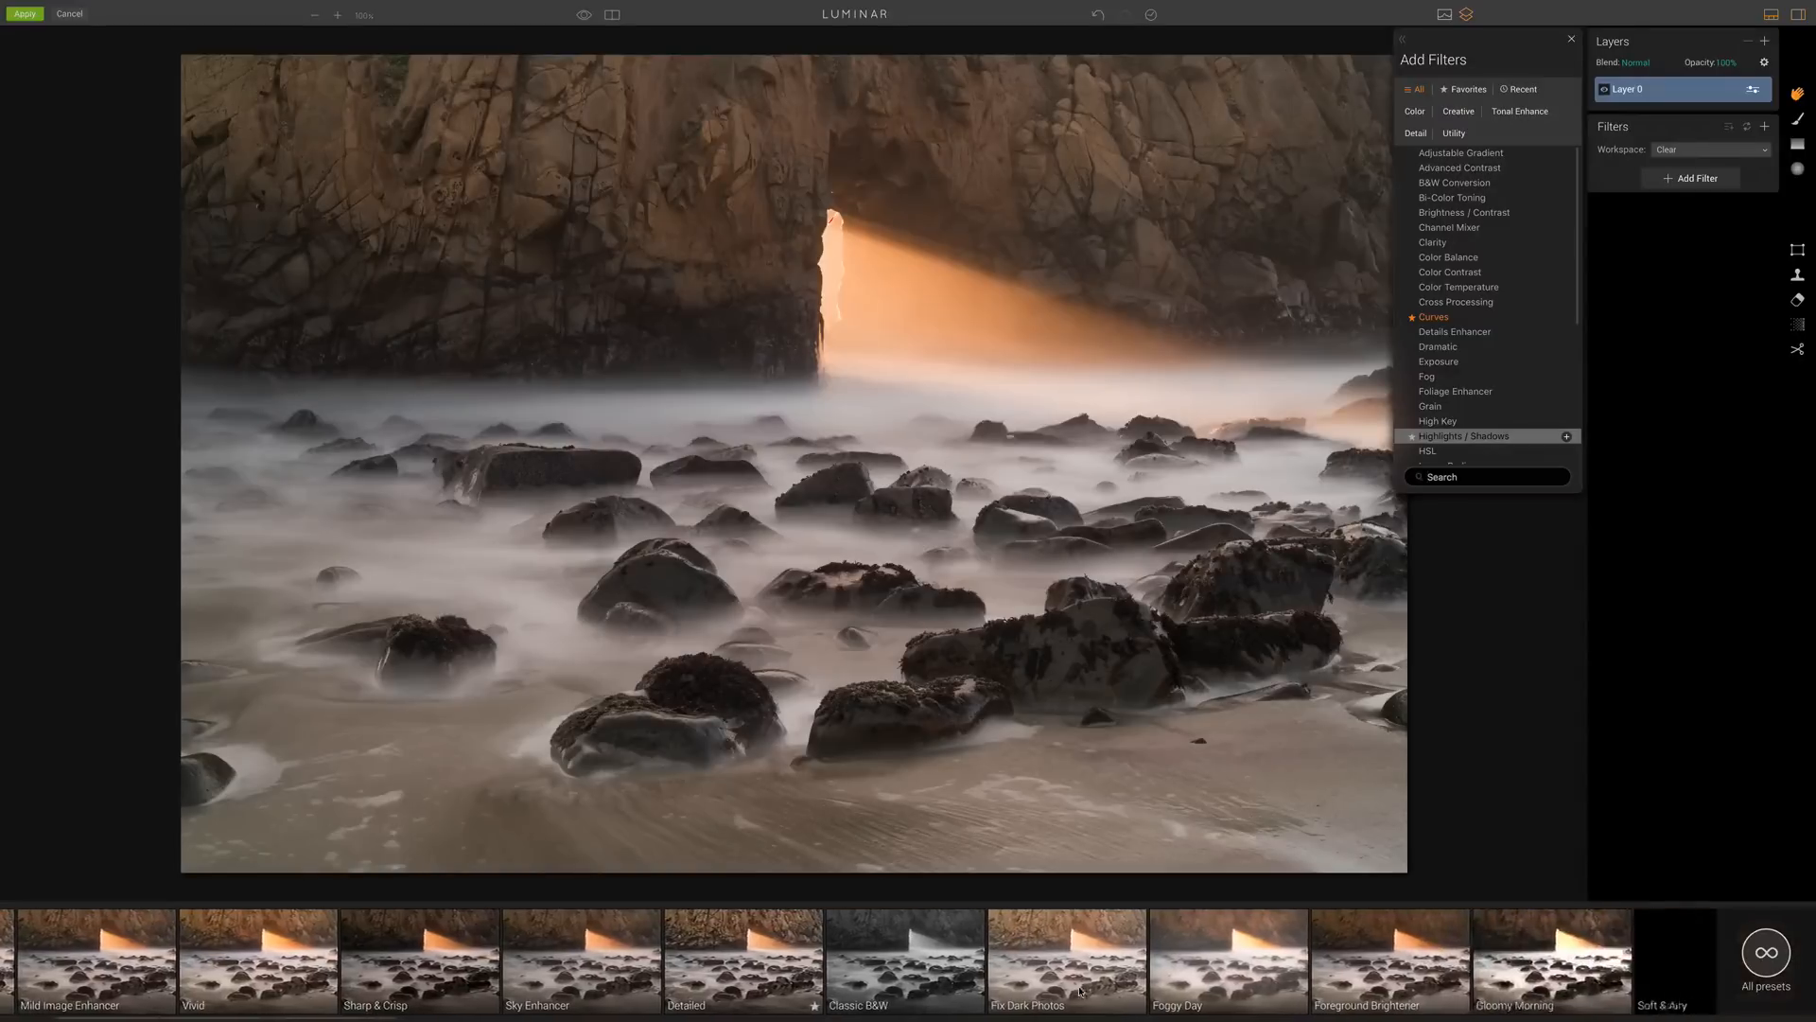
scroll(1063, 993, "left", 3)
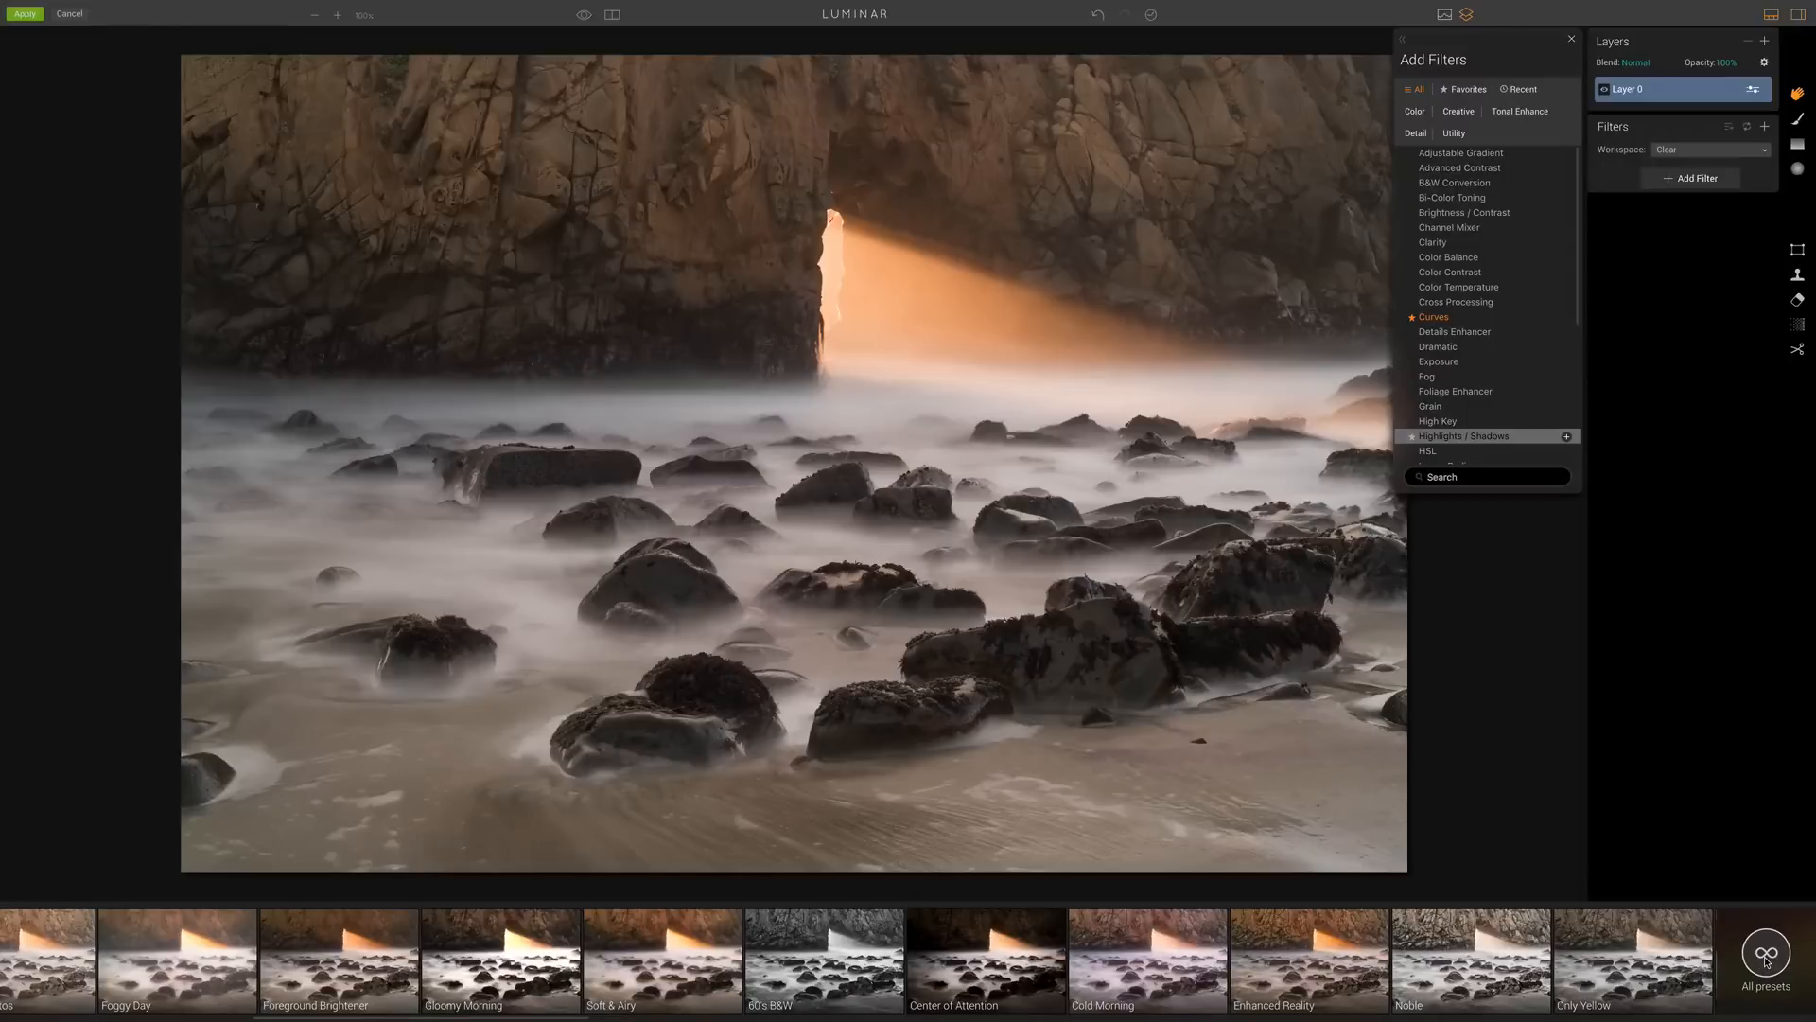
left_click(1765, 958)
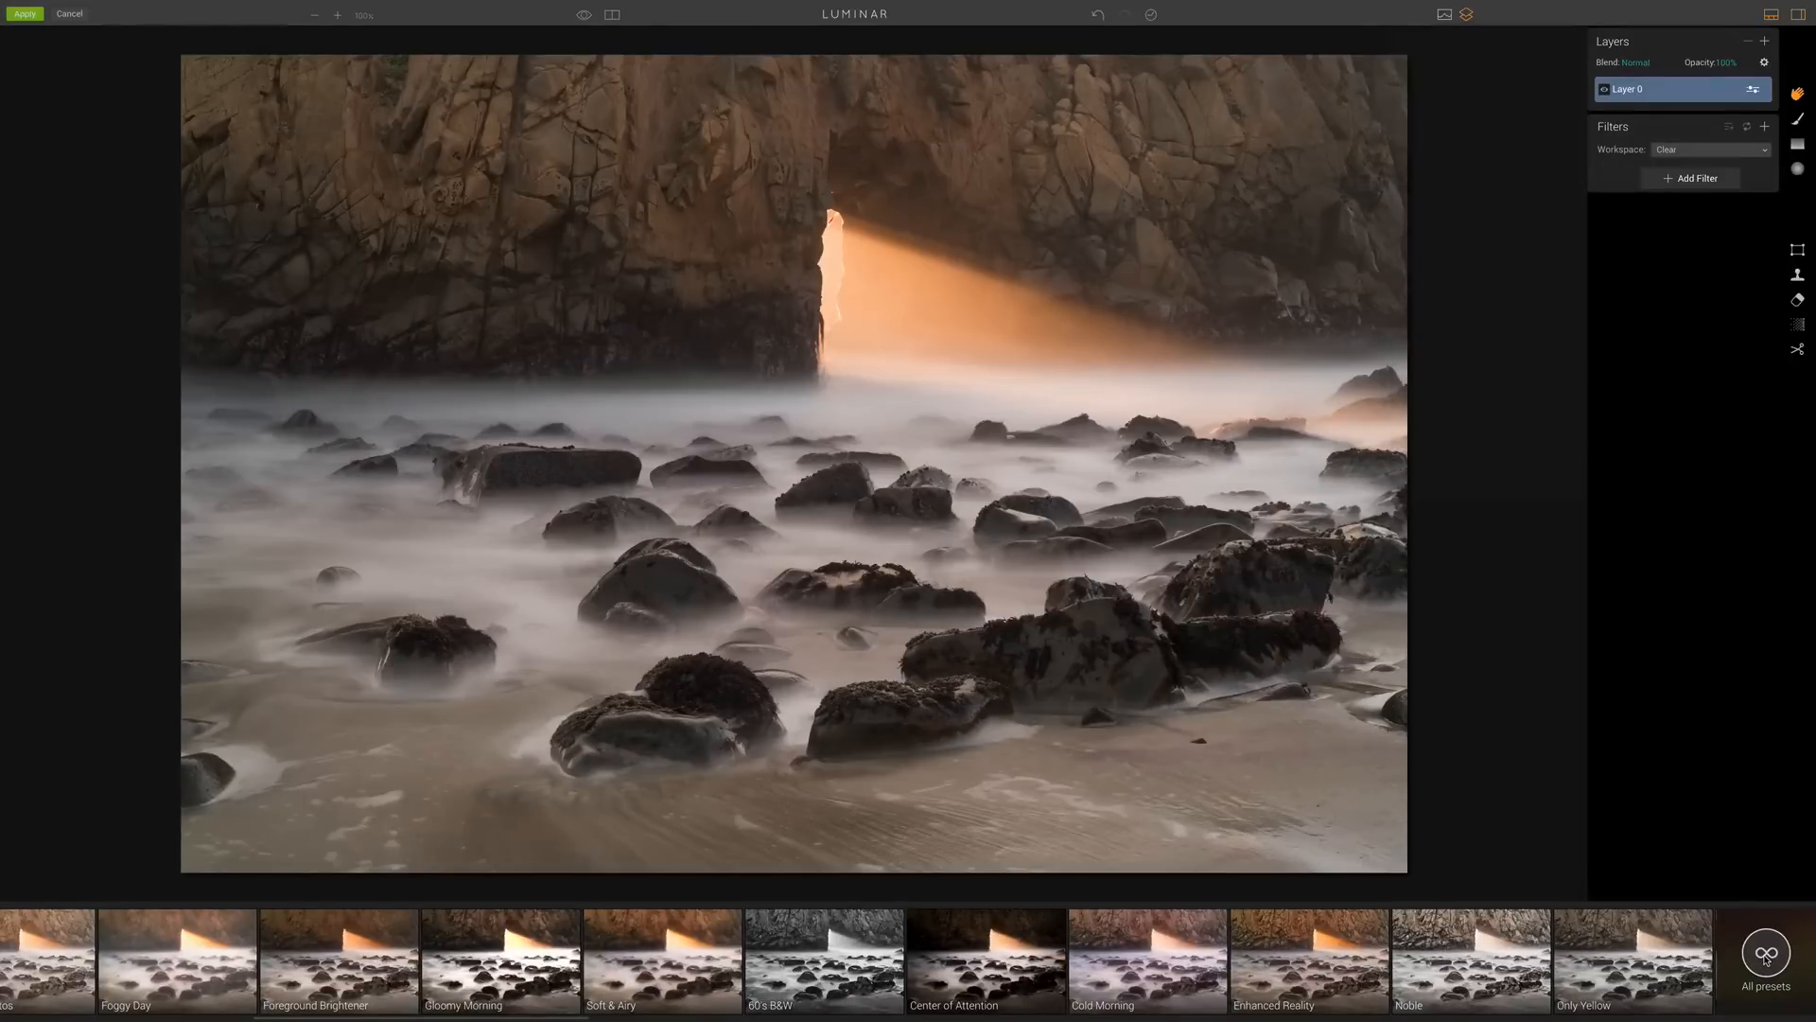
Step: Look through the Outdoor preset category, then switch the preset strip to the Basic category
left_click(1767, 956)
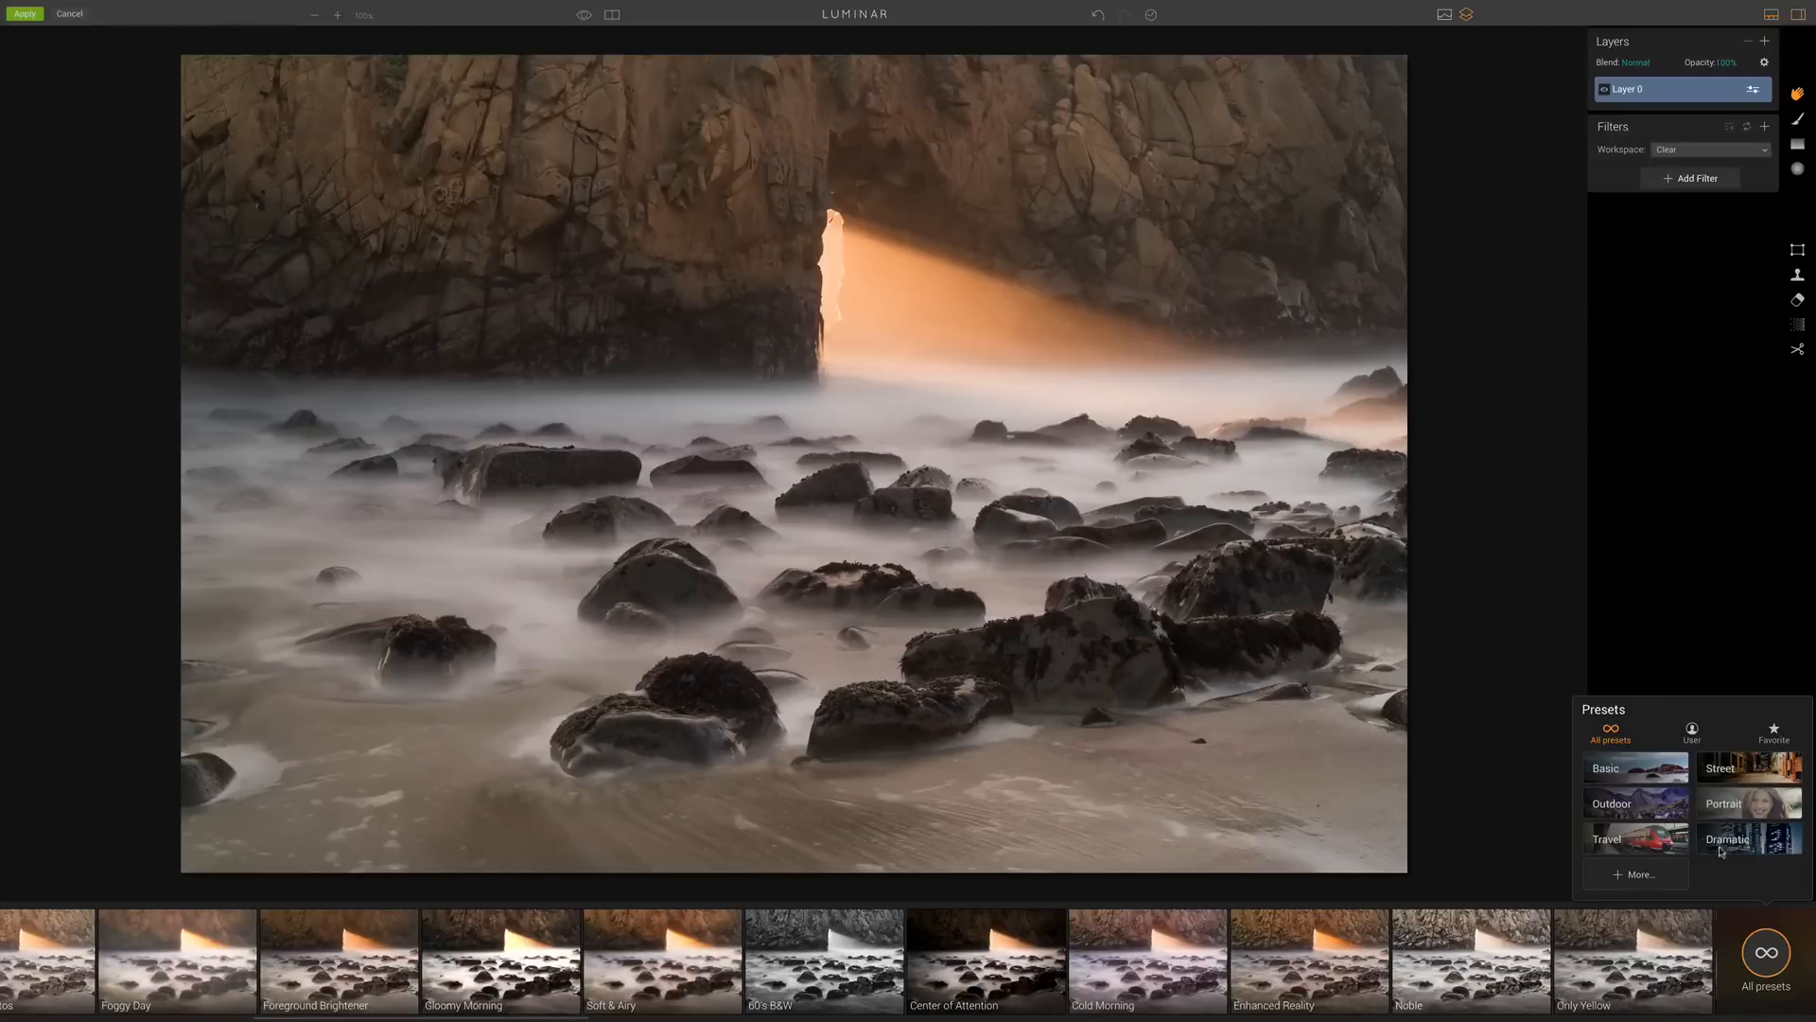
left_click(1661, 806)
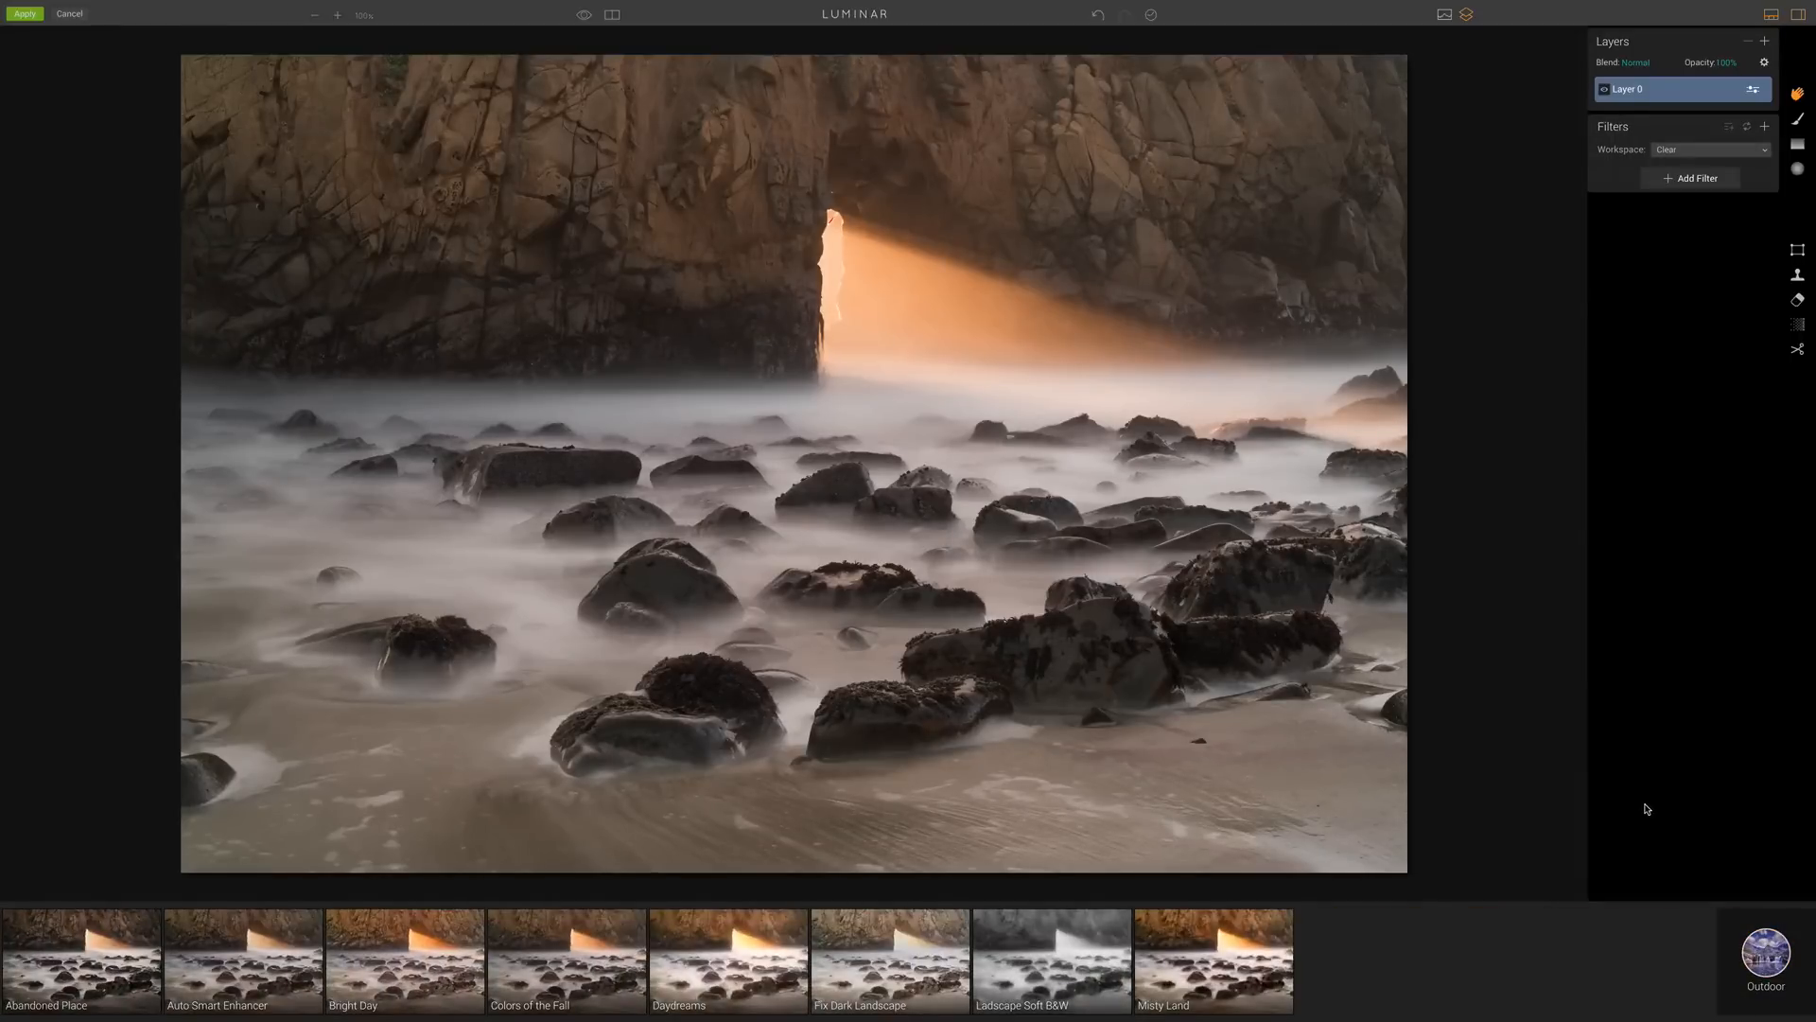
left_click(1765, 969)
left_click(1658, 781)
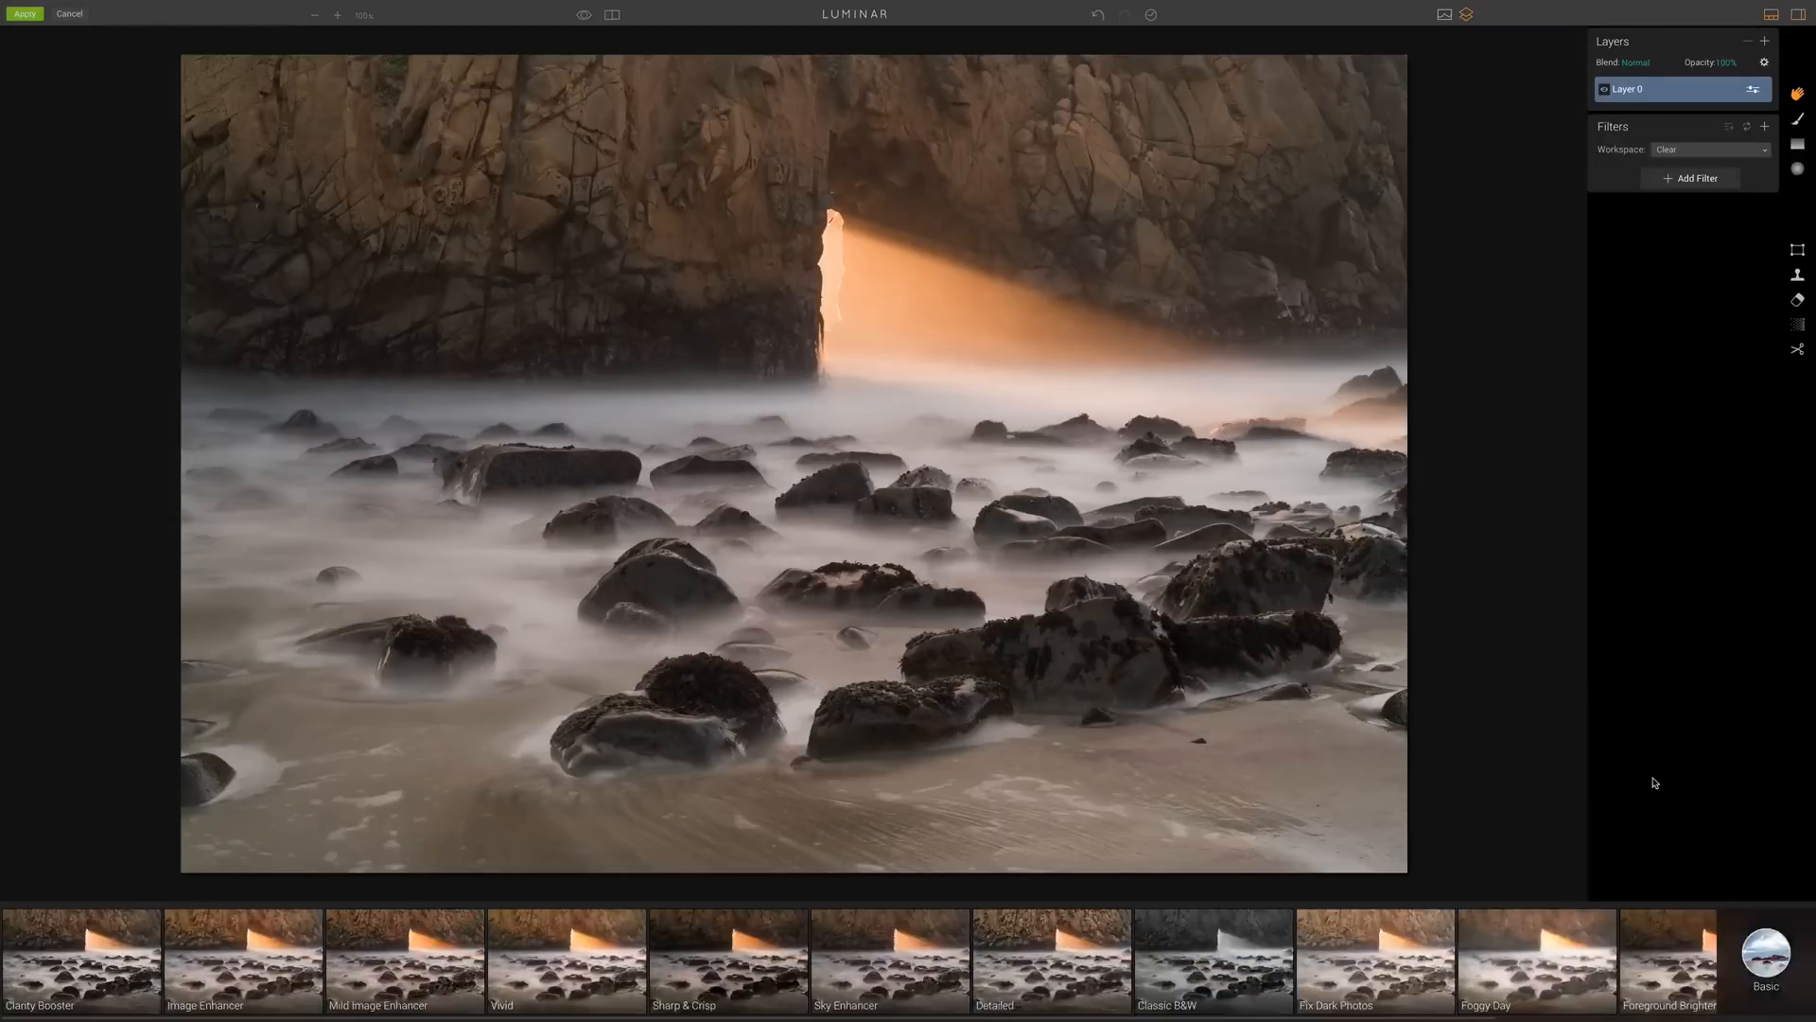
left_click(1776, 963)
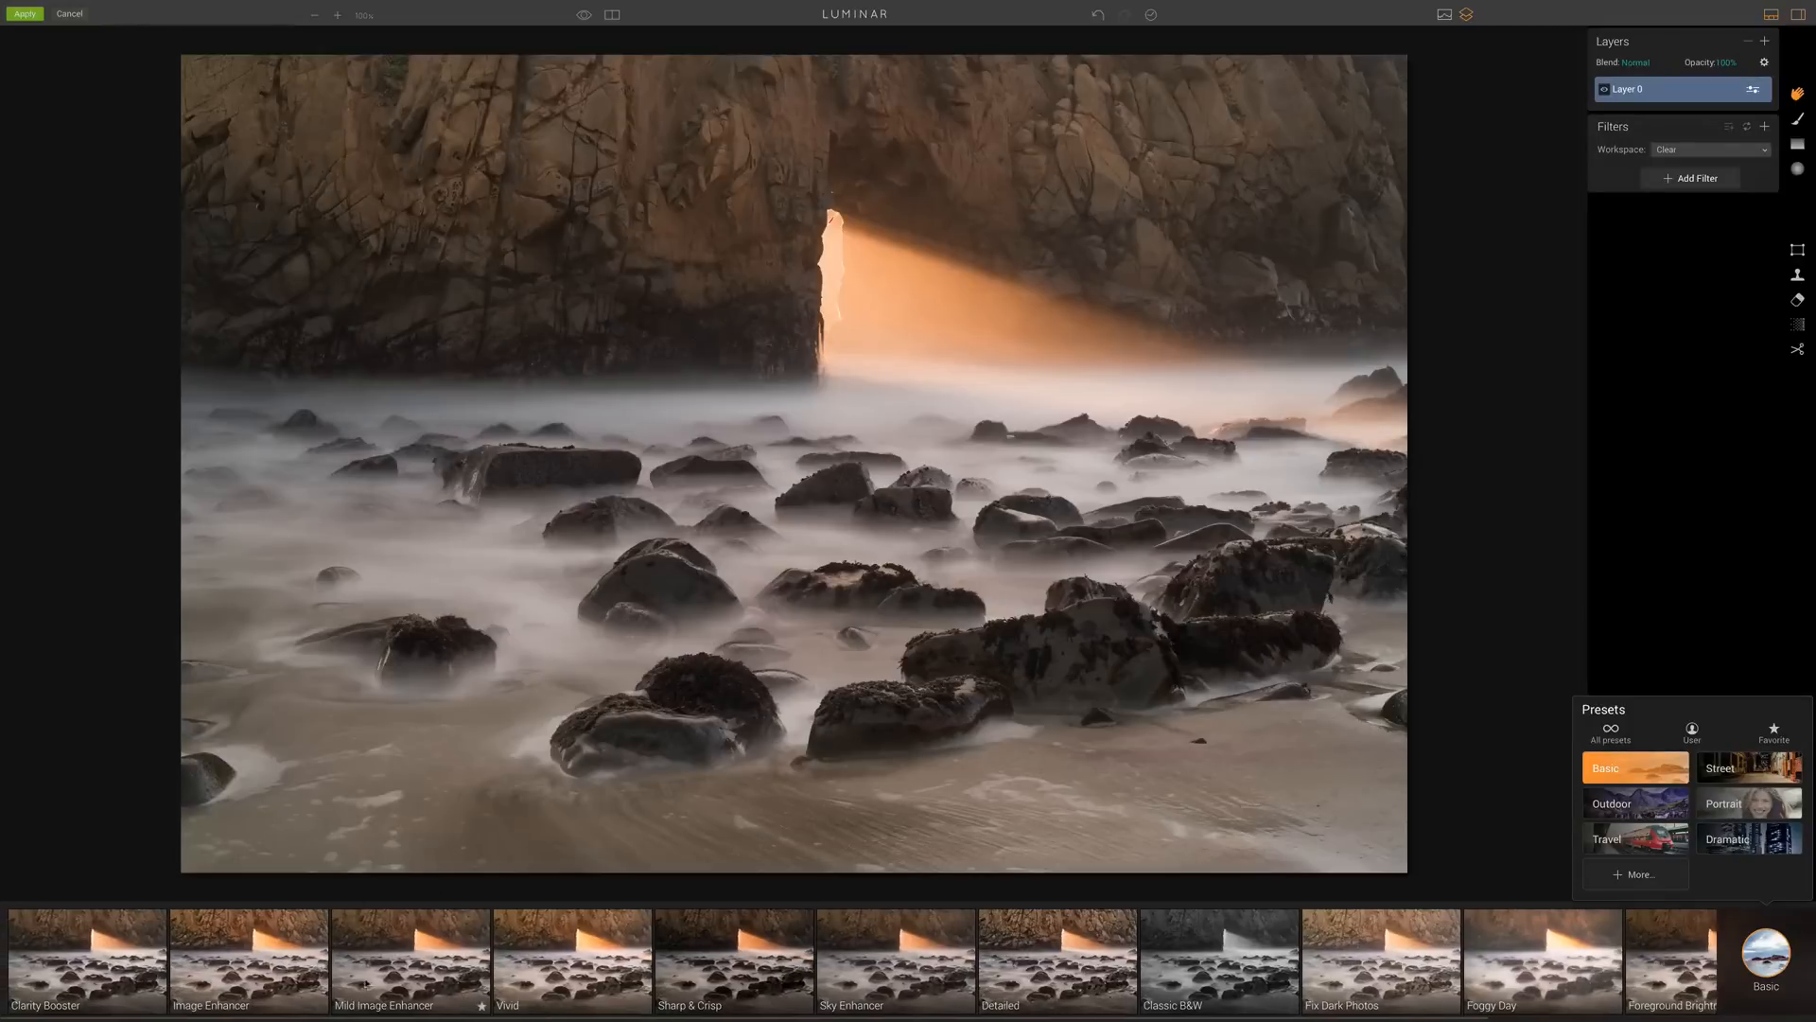
left_click(1700, 666)
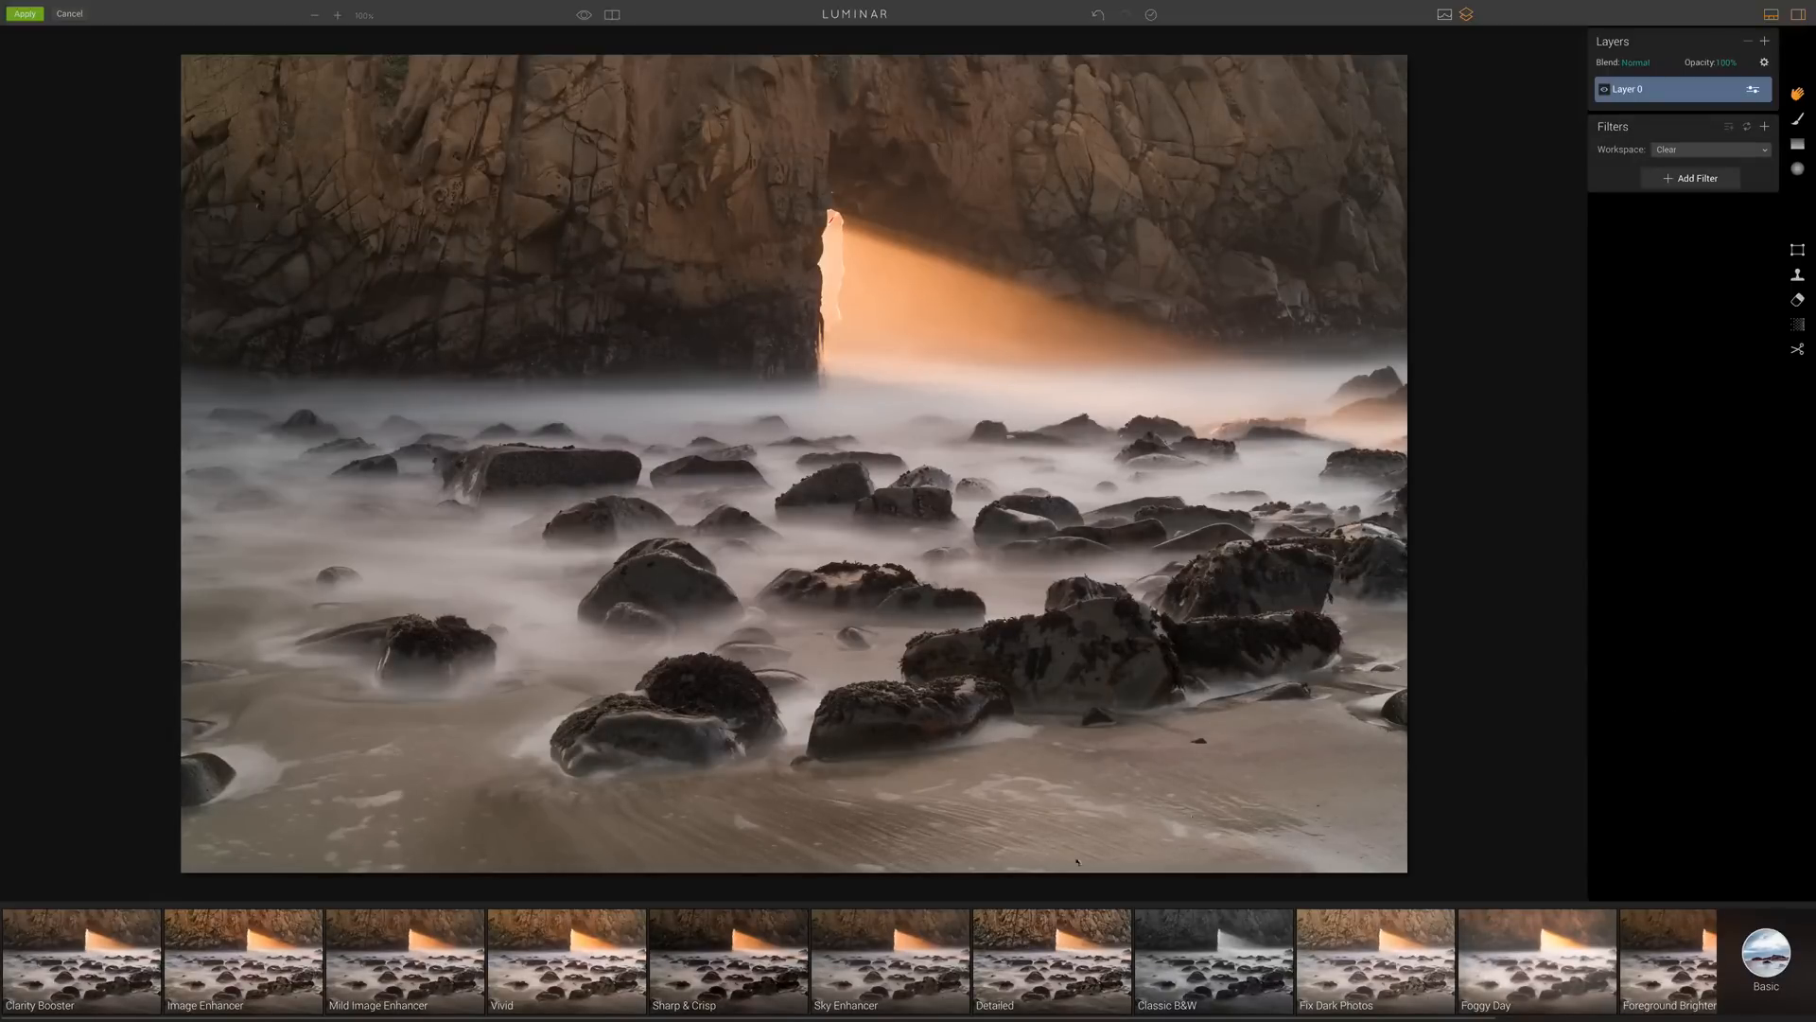
Step: Apply the Image Enhancer preset to the photo and compare the result with the original image
mouse_move(464, 1008)
left_click(257, 980)
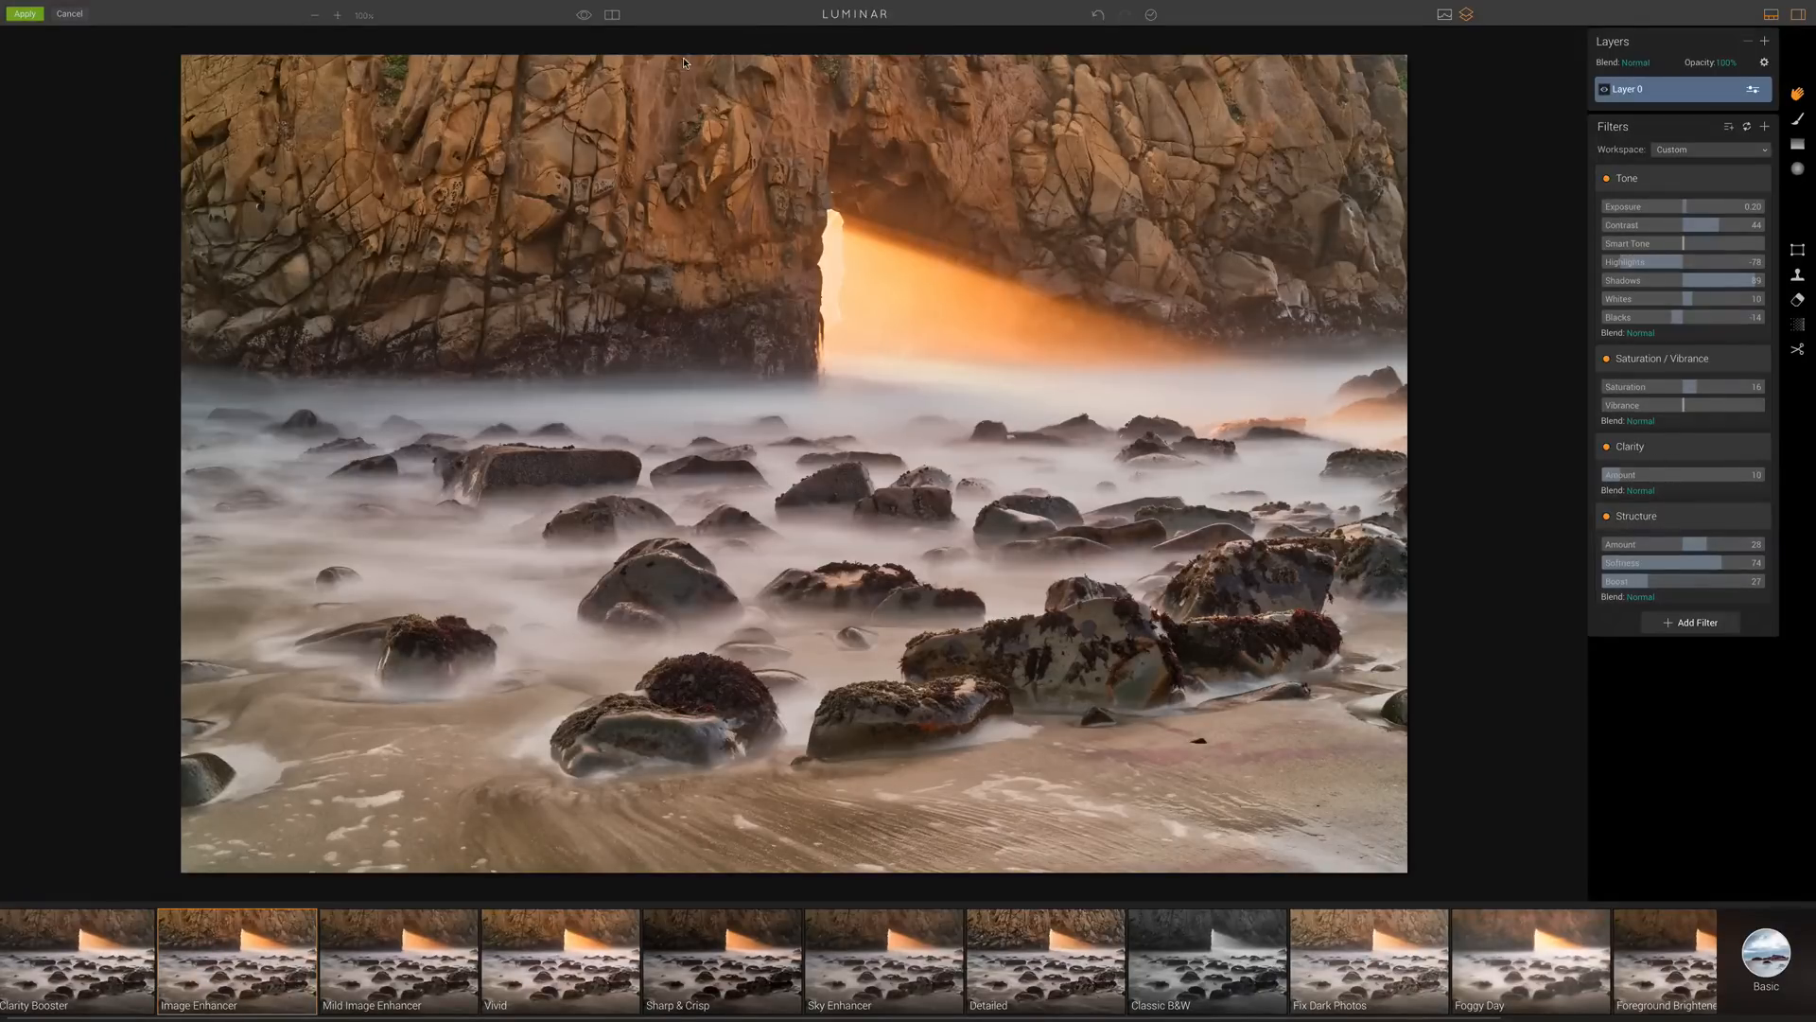
left_click(584, 15)
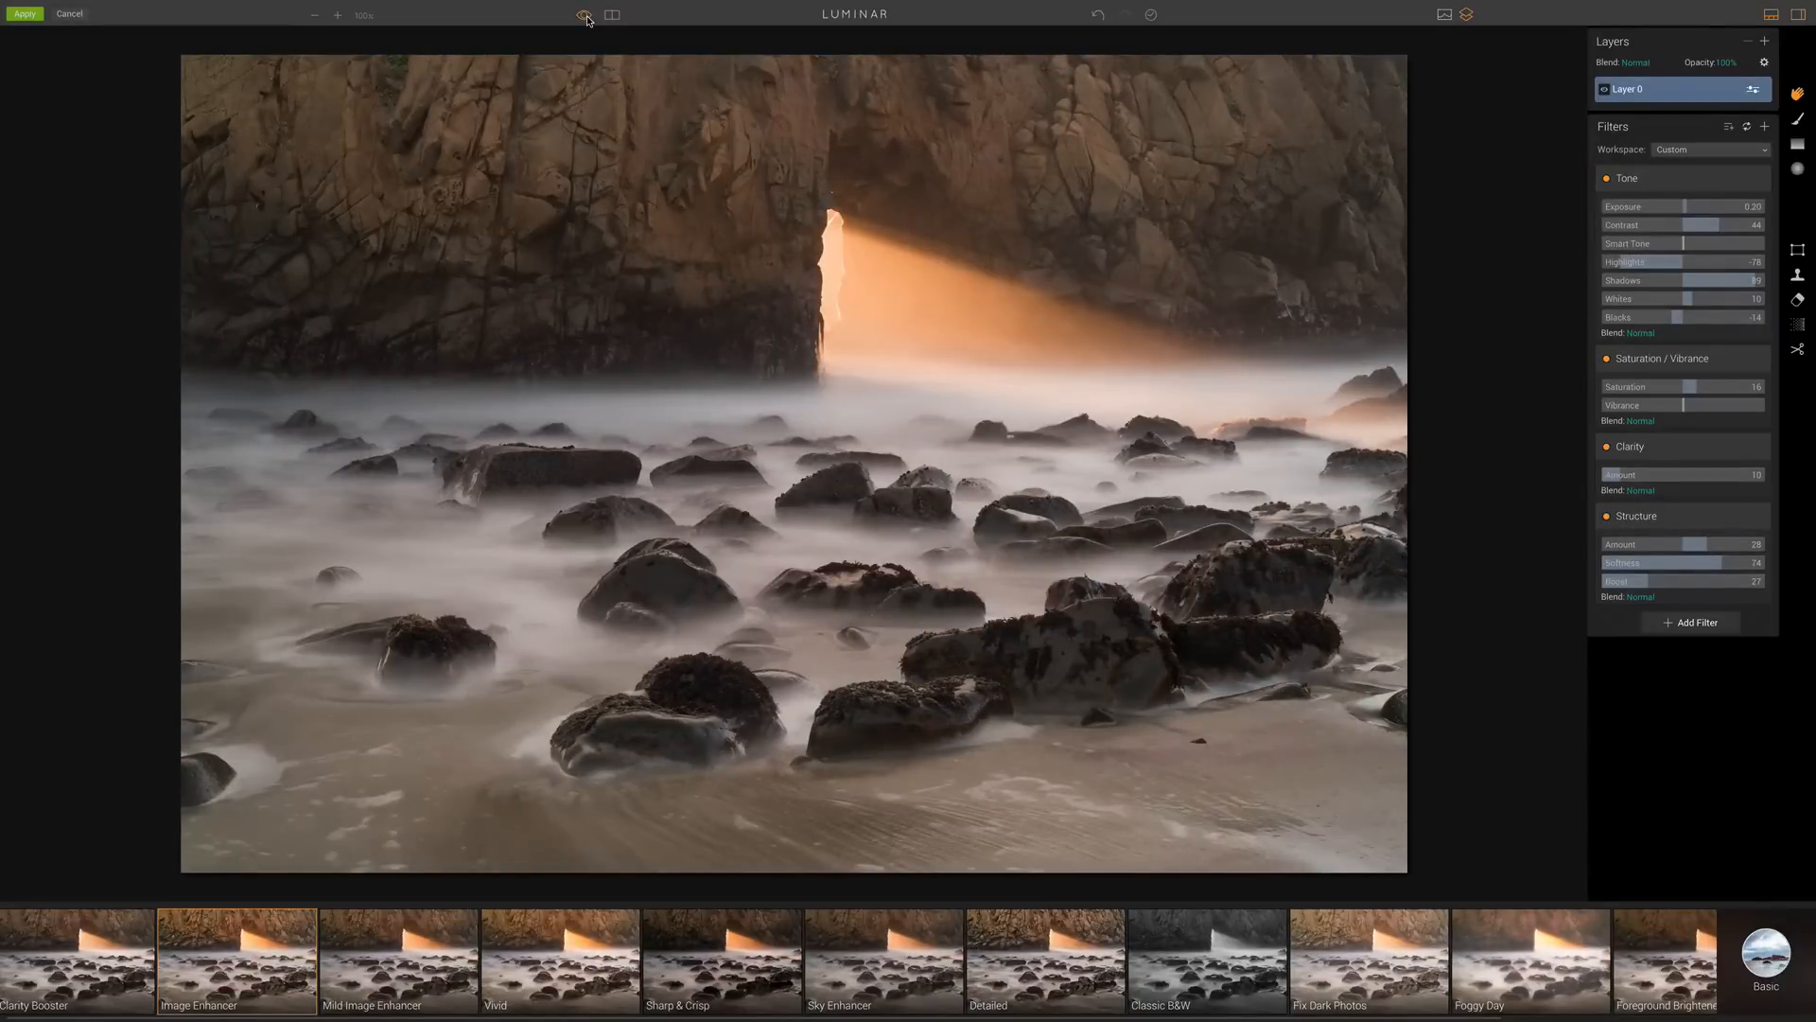
left_click(585, 15)
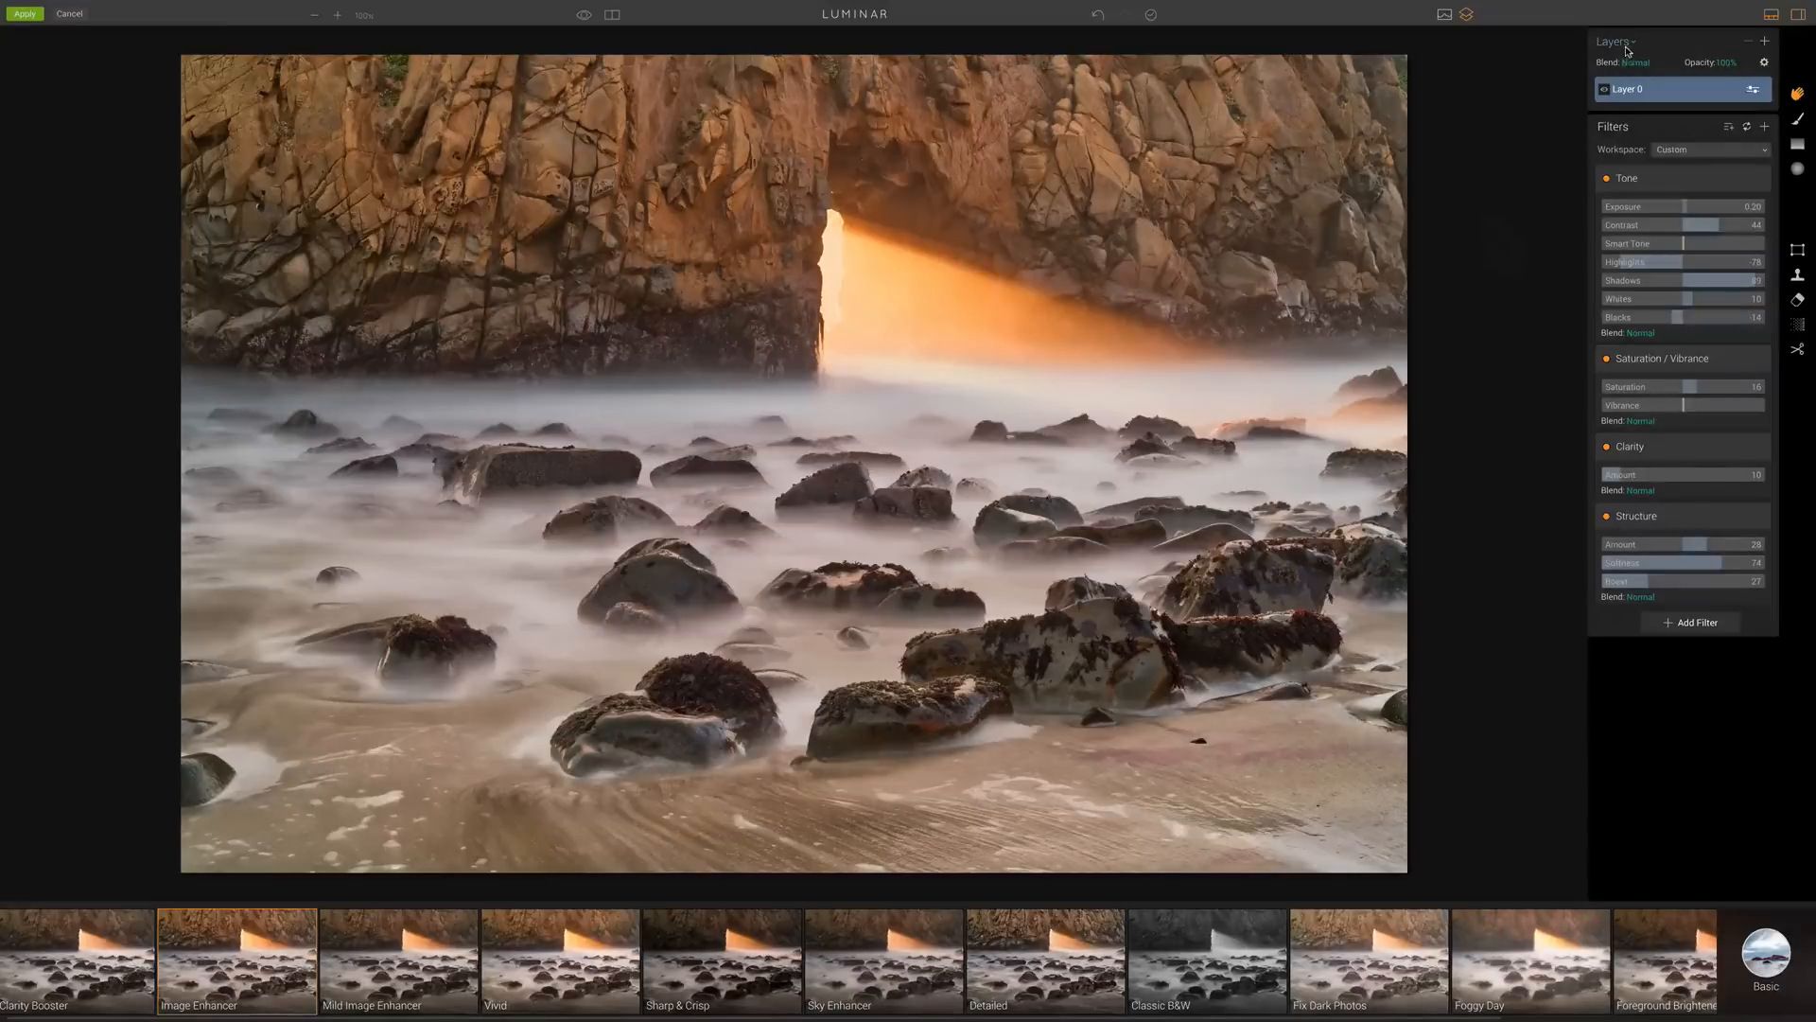
Step: Add a new adjustment layer above Layer 0 and give it a Clarity filter with the amount set to 44
left_click(1764, 42)
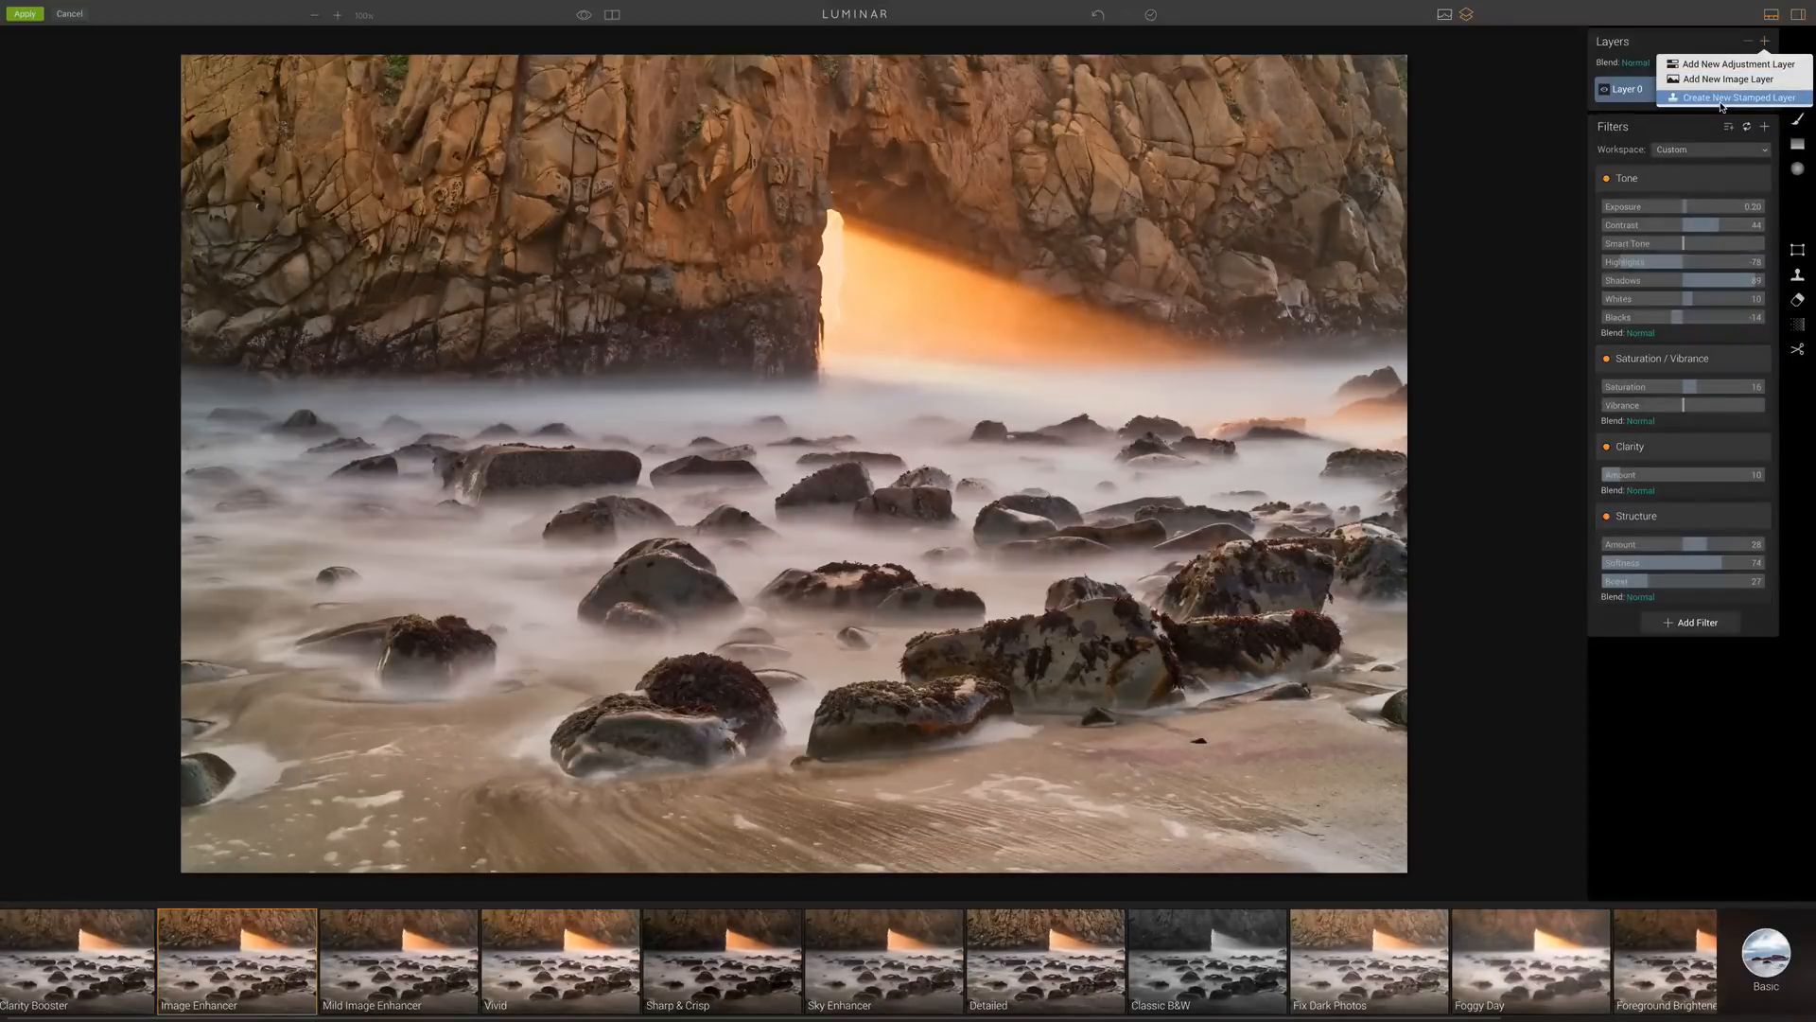
left_click(1748, 65)
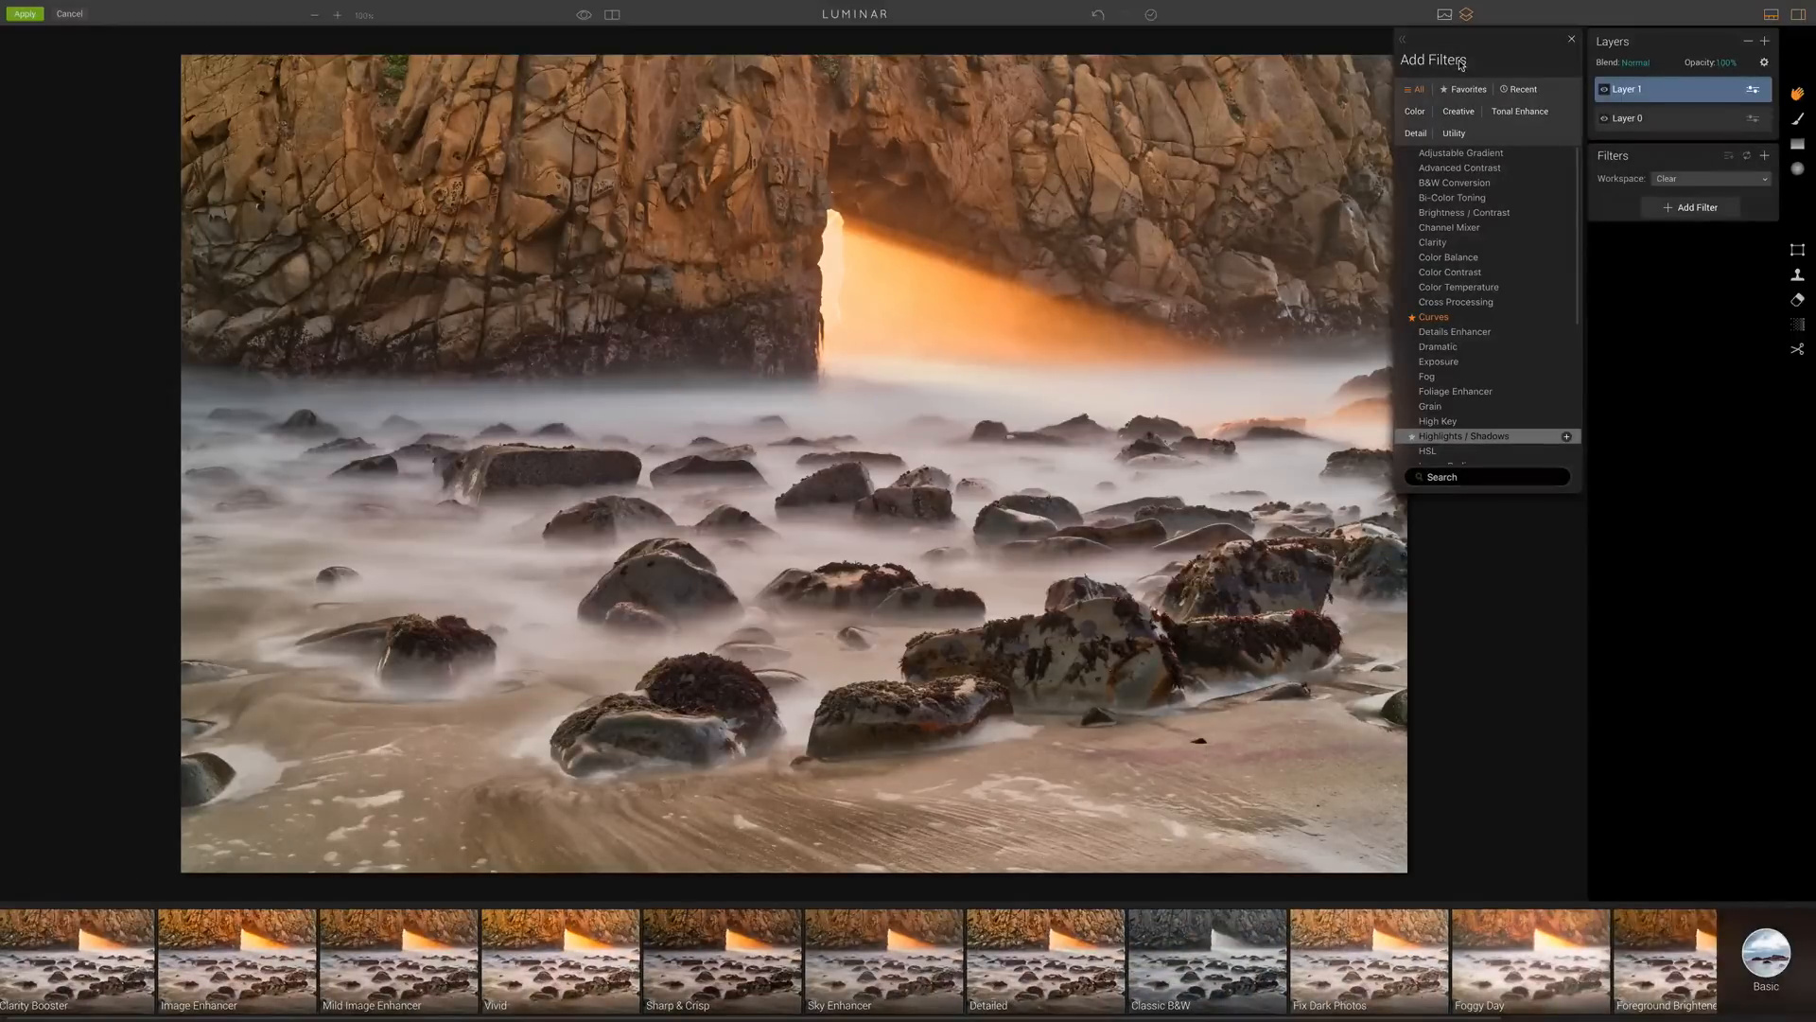
left_click(1493, 242)
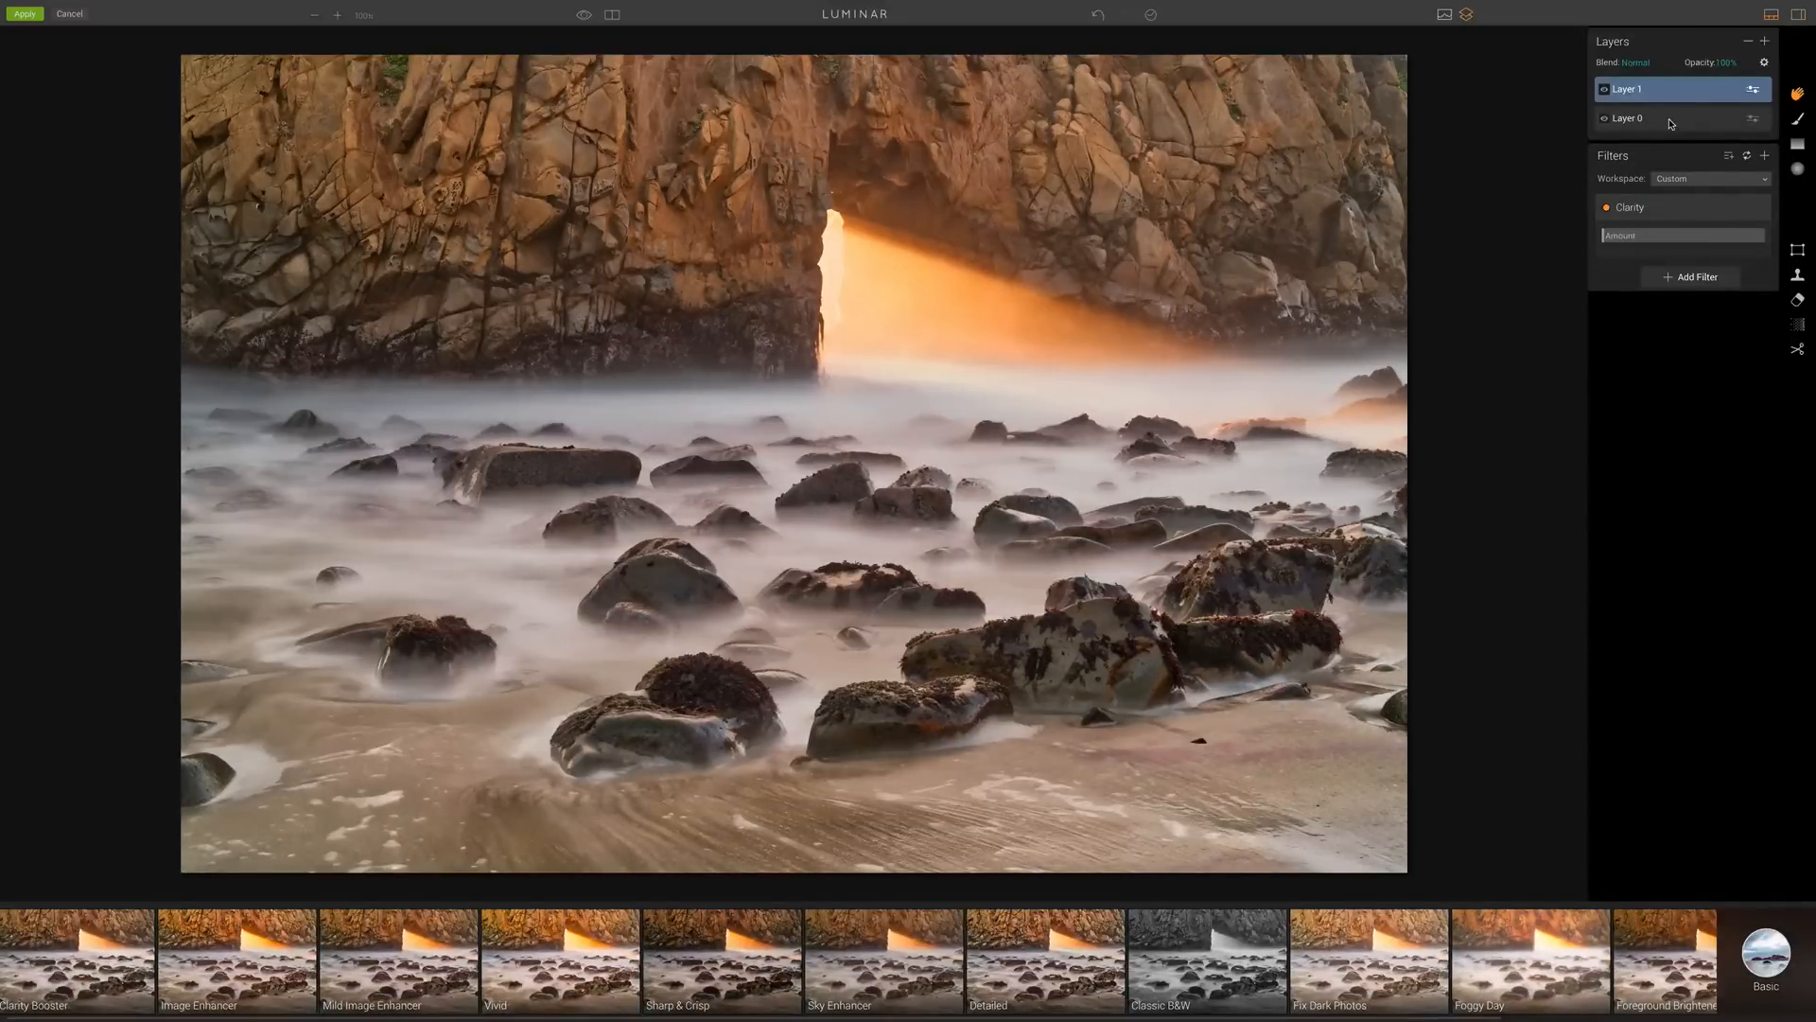
left_click(1671, 123)
left_click(1670, 120)
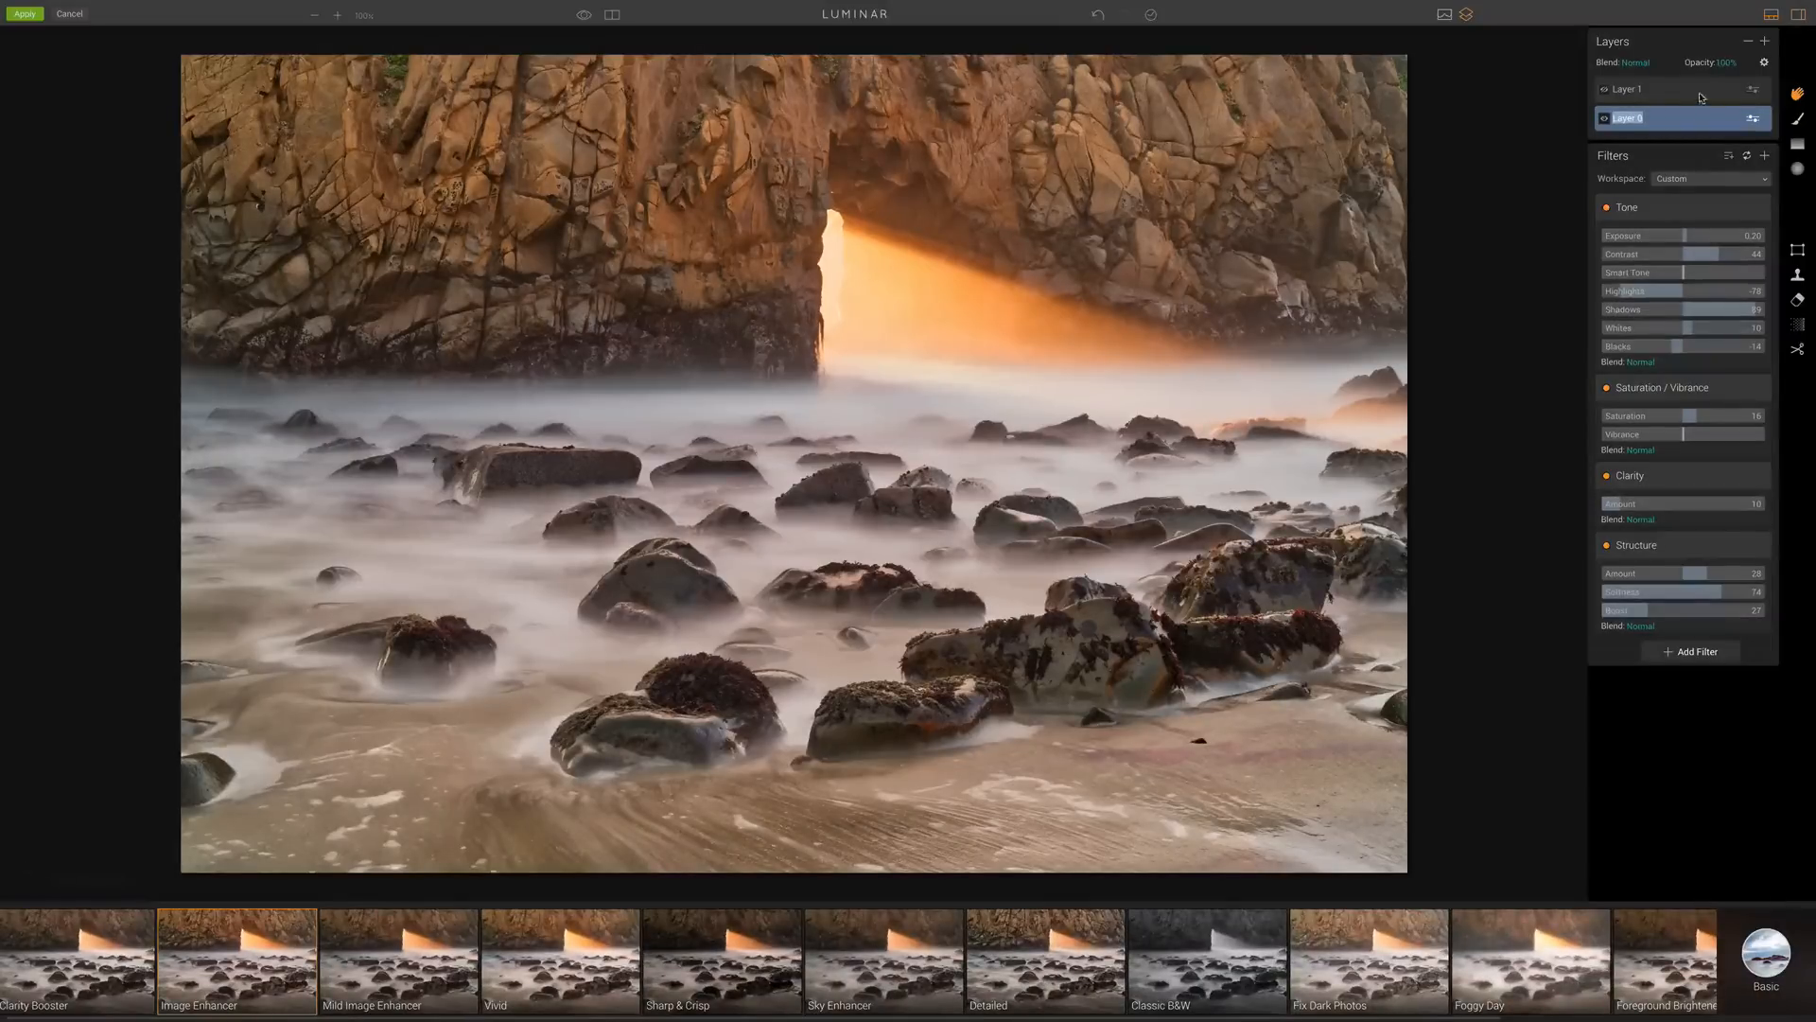
left_click(1703, 91)
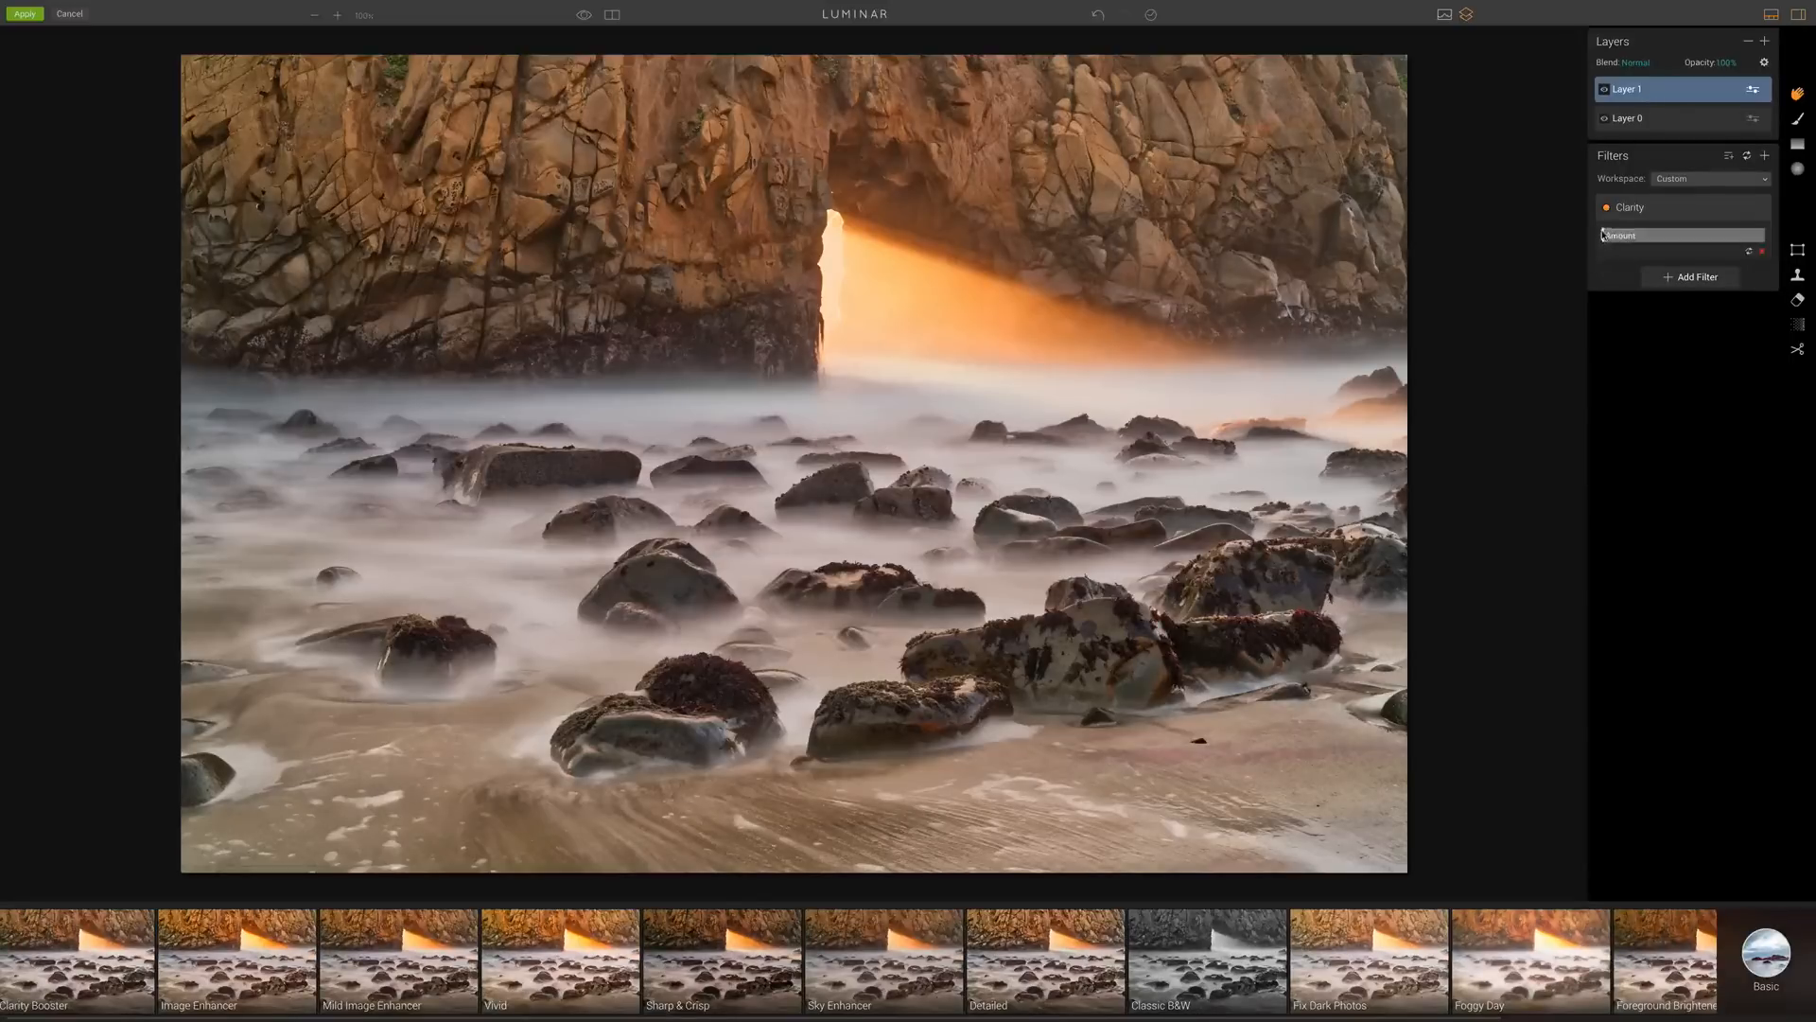
left_click_drag(1605, 236, 1672, 246)
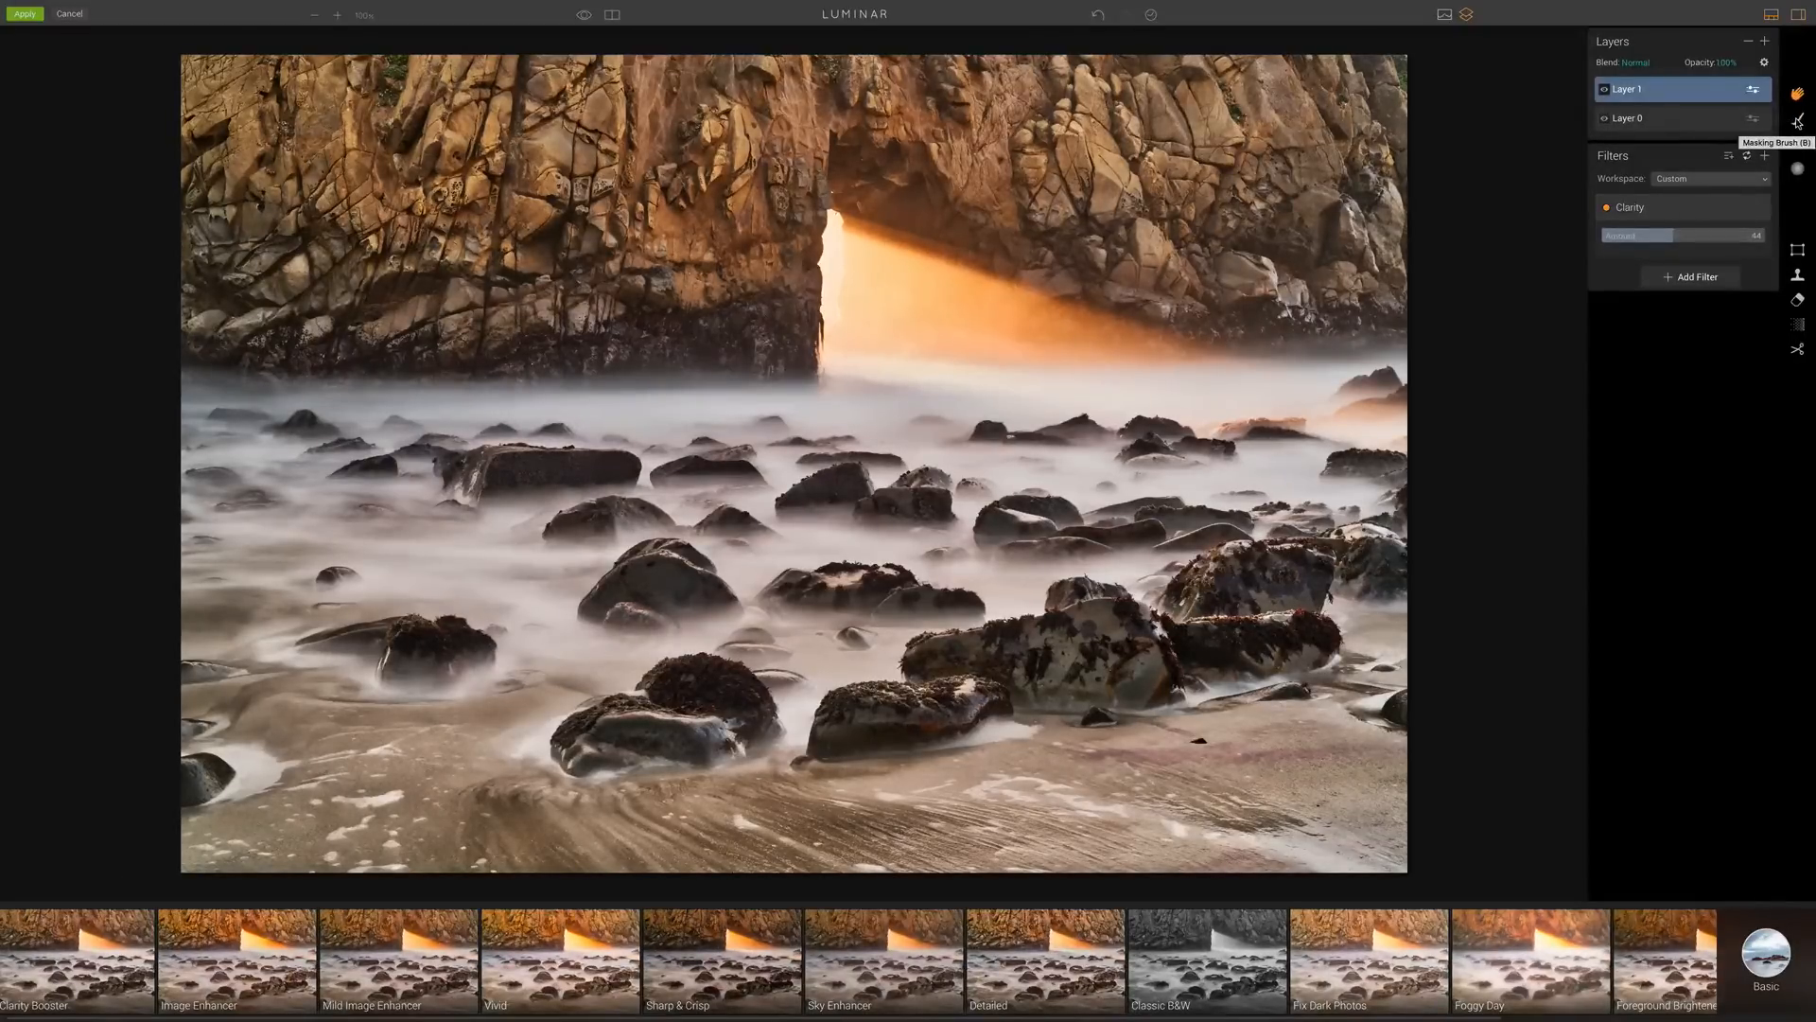
Step: Activate the Masking Brush for Layer 1 and try larger and smaller brush sizes, ending at size 106
left_click(1797, 123)
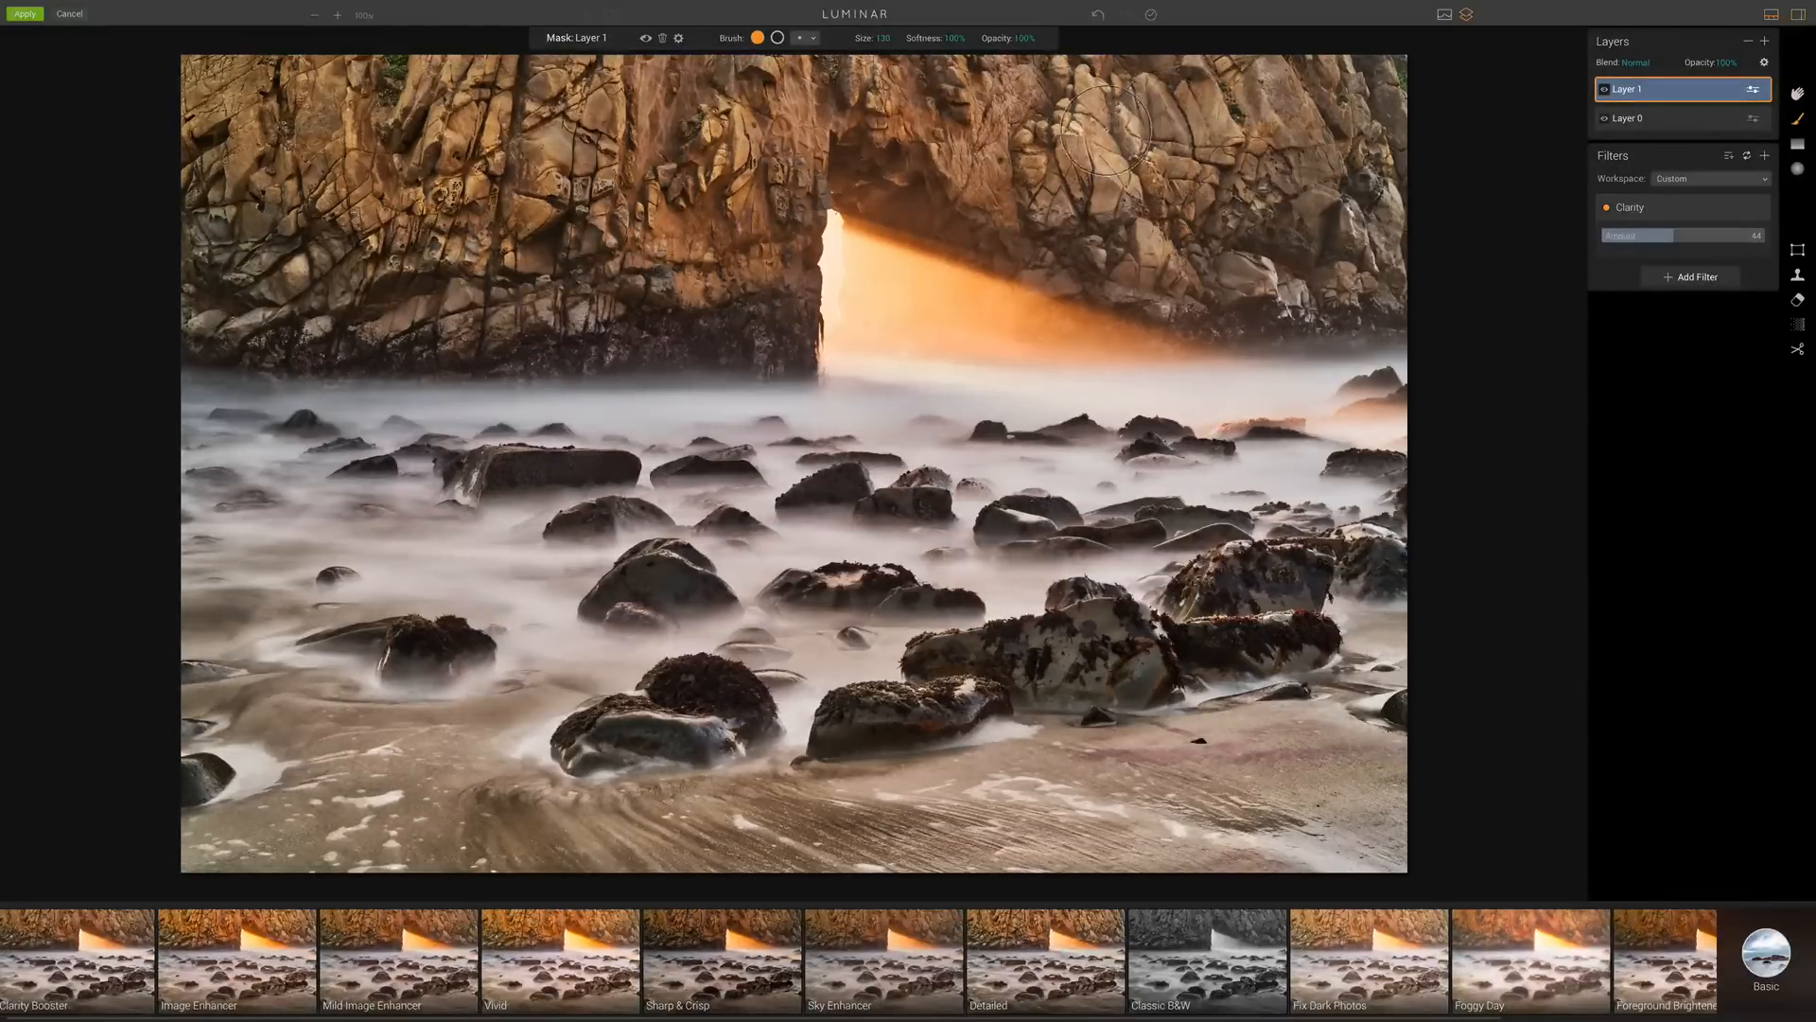
mouse_move(1105, 139)
left_mouse_down()
mouse_move(1088, 179)
mouse_move(1041, 161)
mouse_move(1061, 170)
left_mouse_up()
key("bracketright")
key("bracketright")
key("bracketright")
key("bracketright")
key("bracketright")
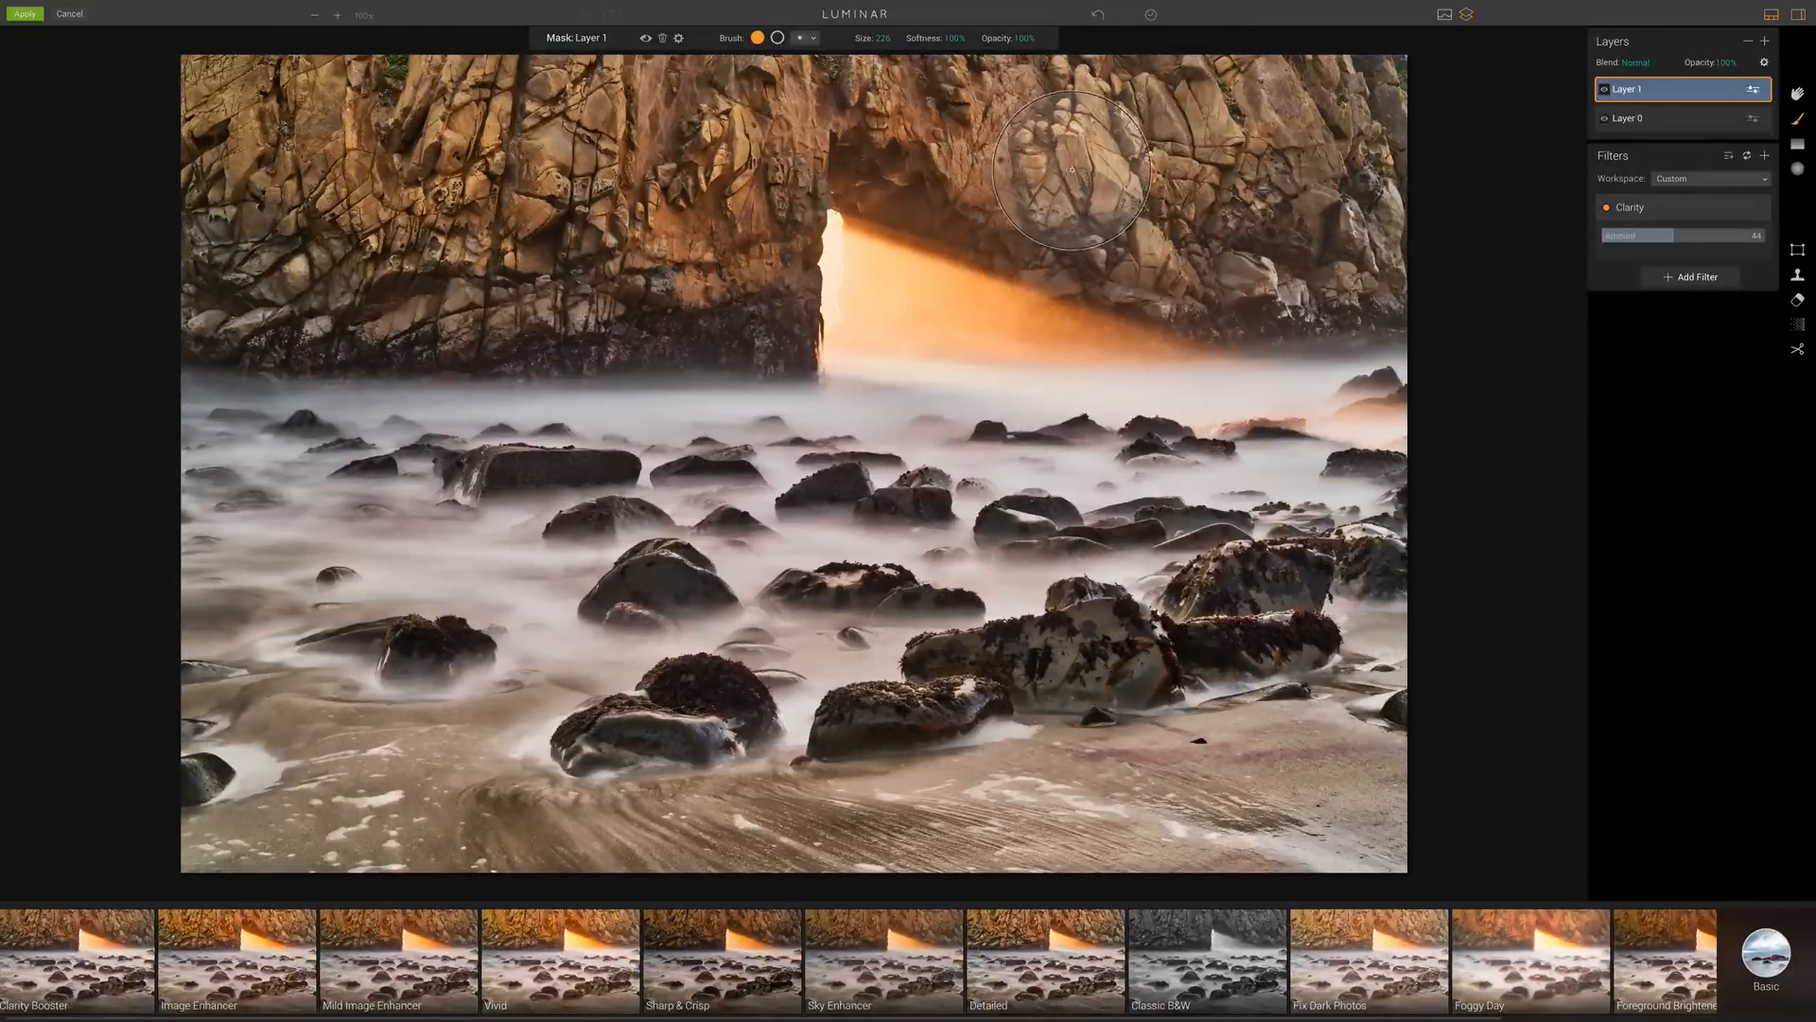
key("bracketleft")
key("bracketleft")
key("bracketleft")
key("bracketleft")
key("bracketleft")
key("bracketleft")
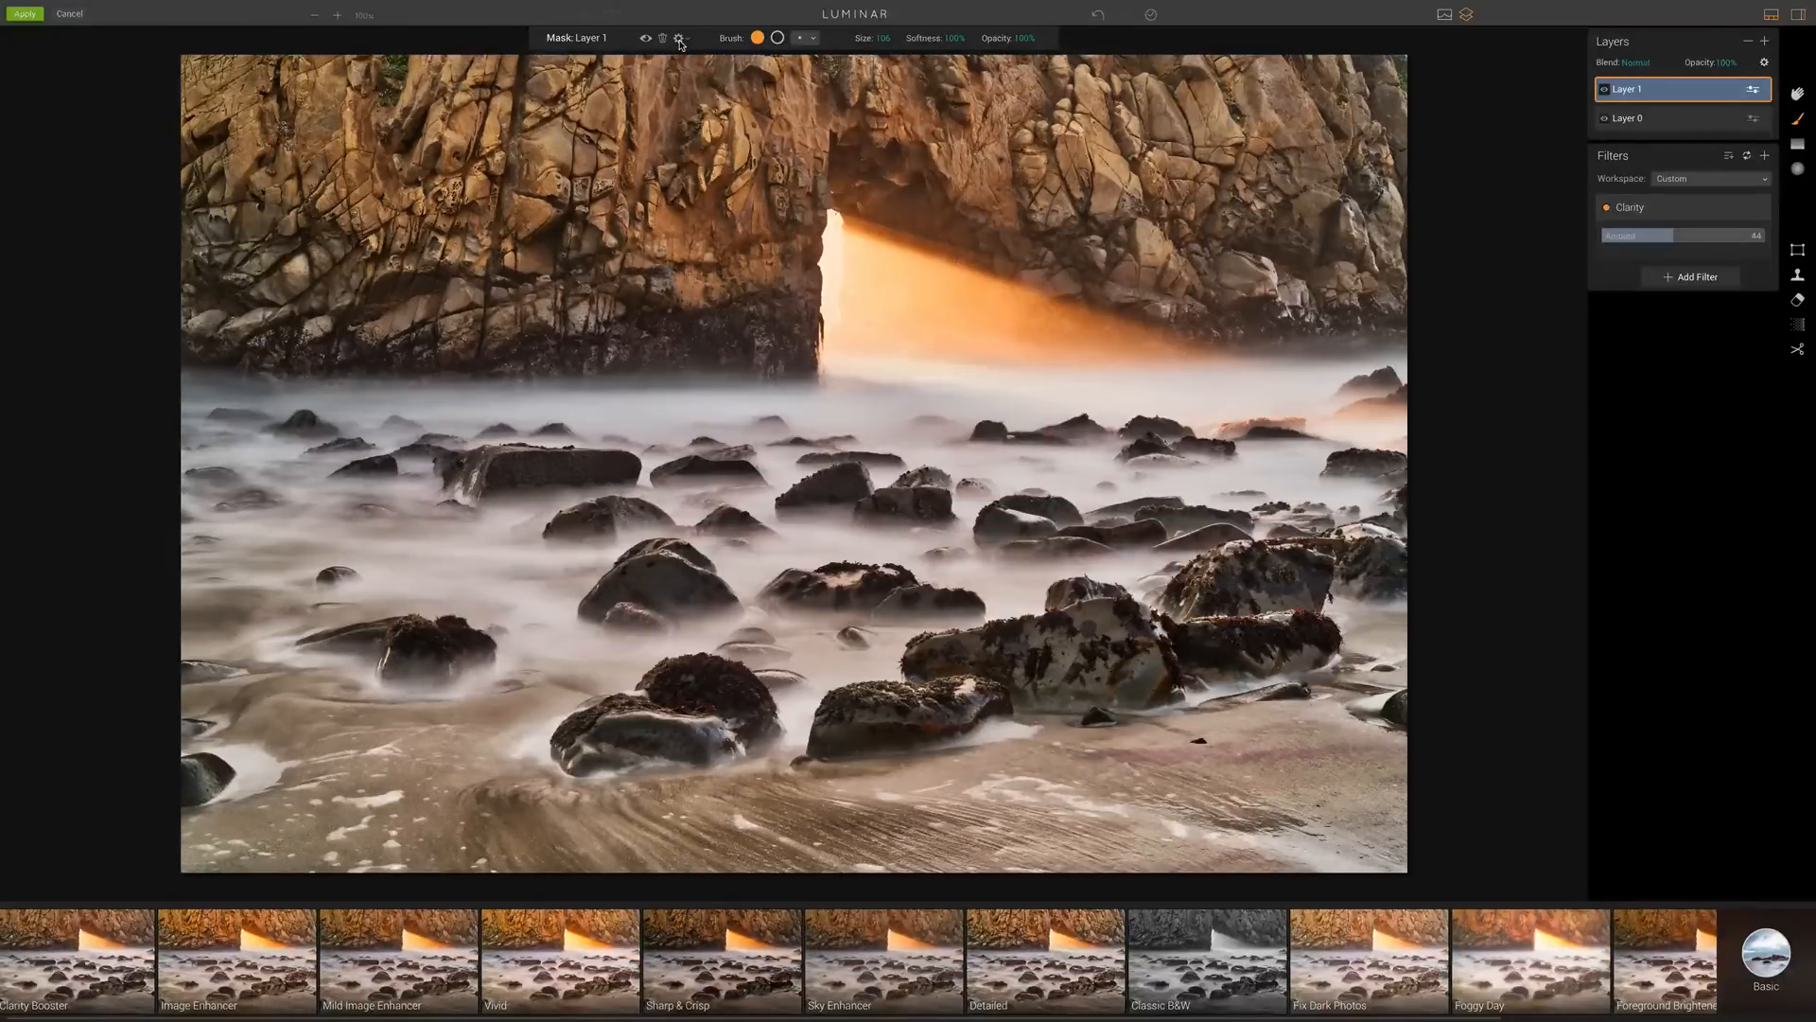
Step: Examine the mask options and the brush's size, softness and opacity settings for Layer 1
left_click(680, 39)
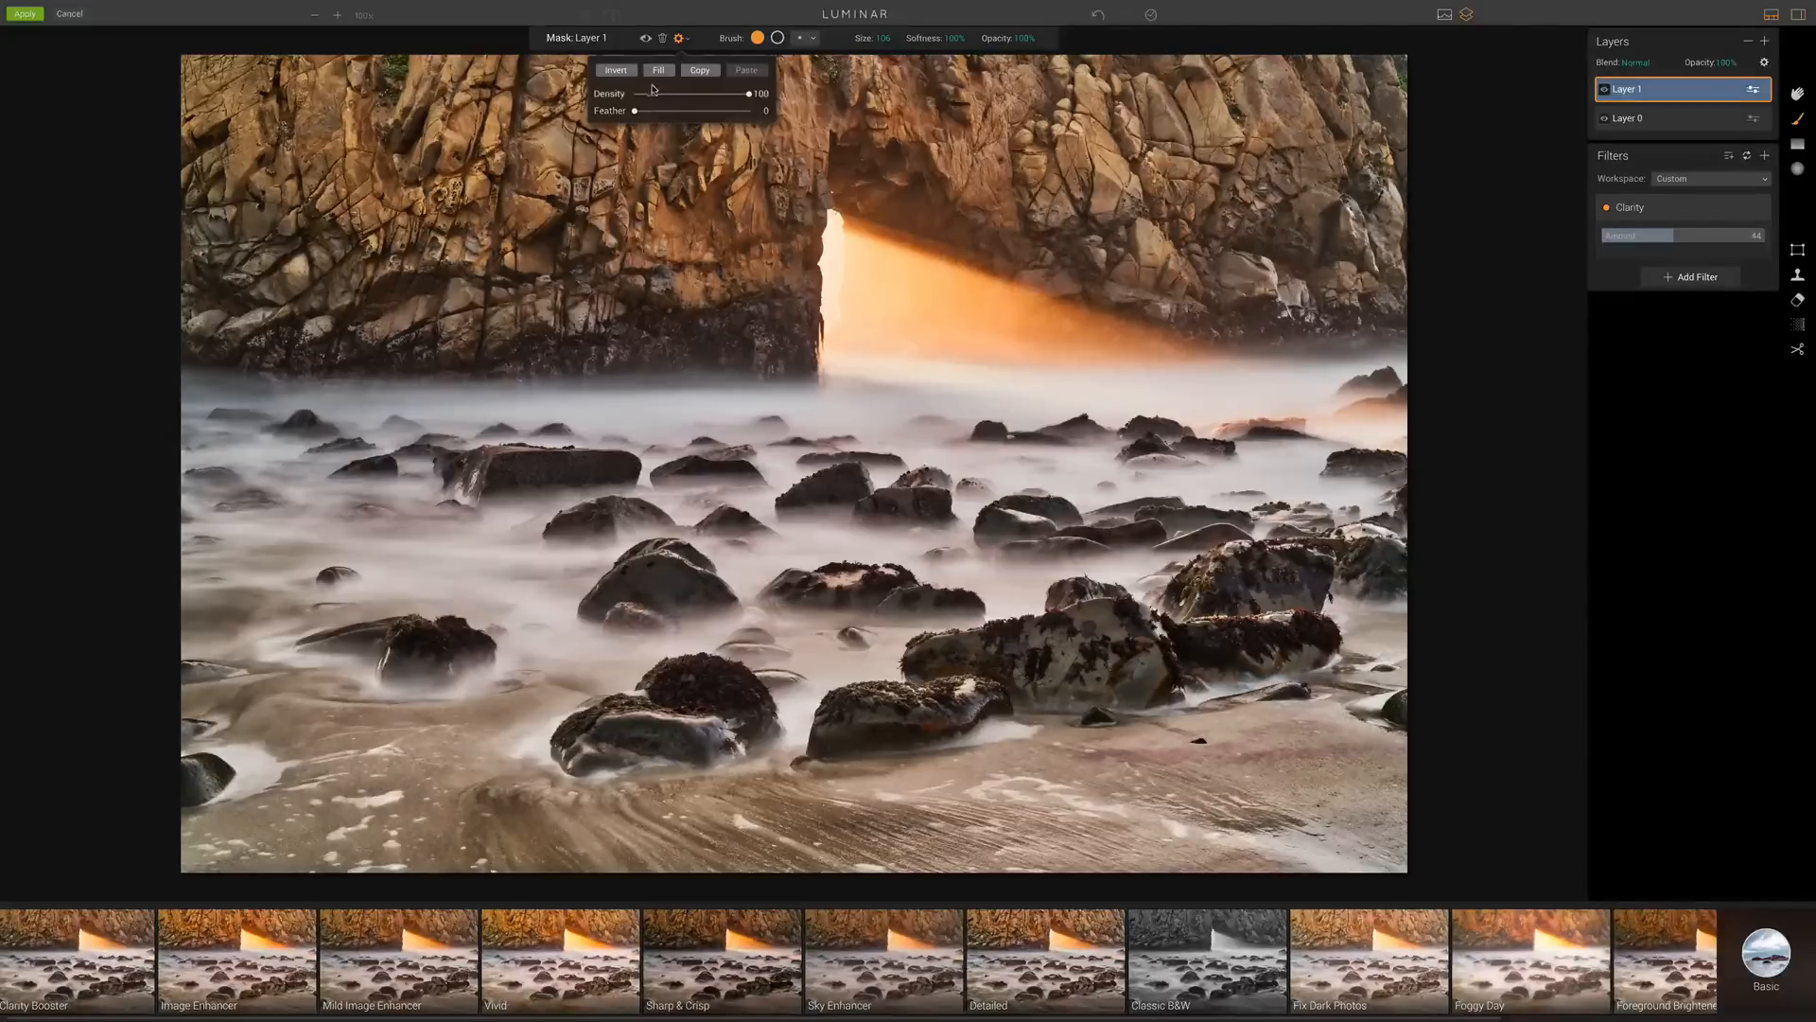
left_click(806, 45)
left_click(811, 40)
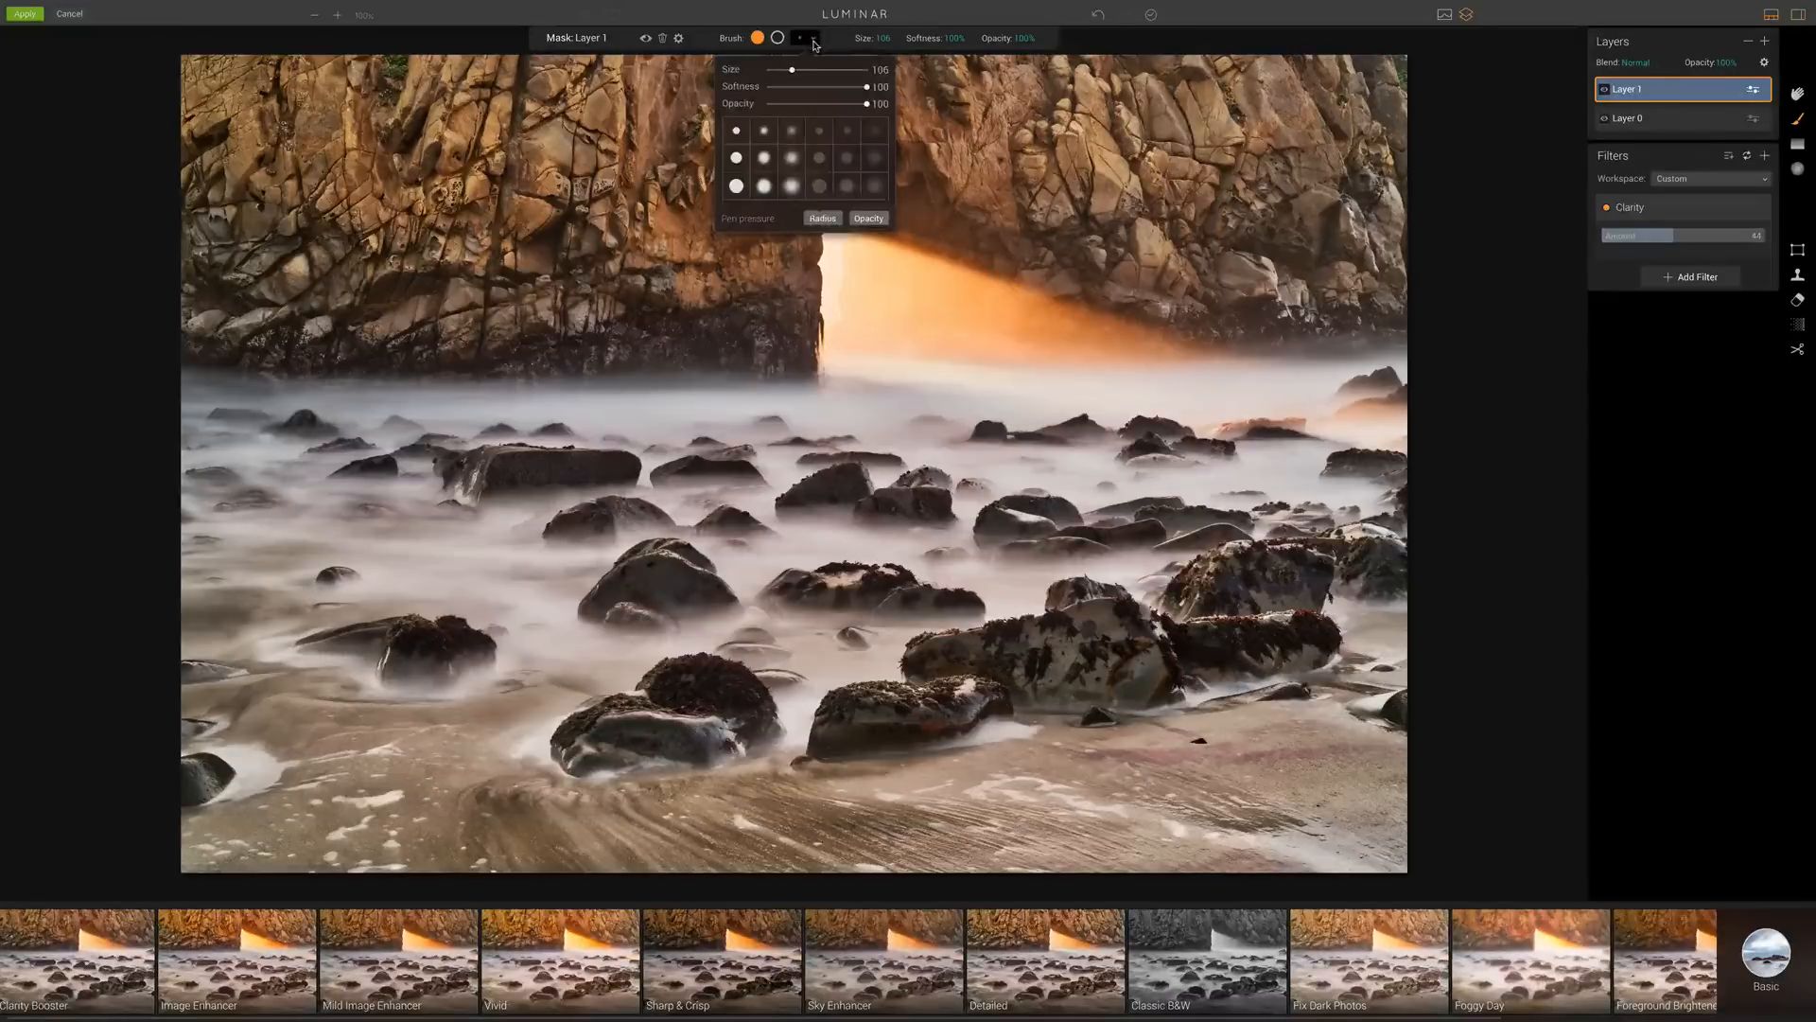
left_click(814, 40)
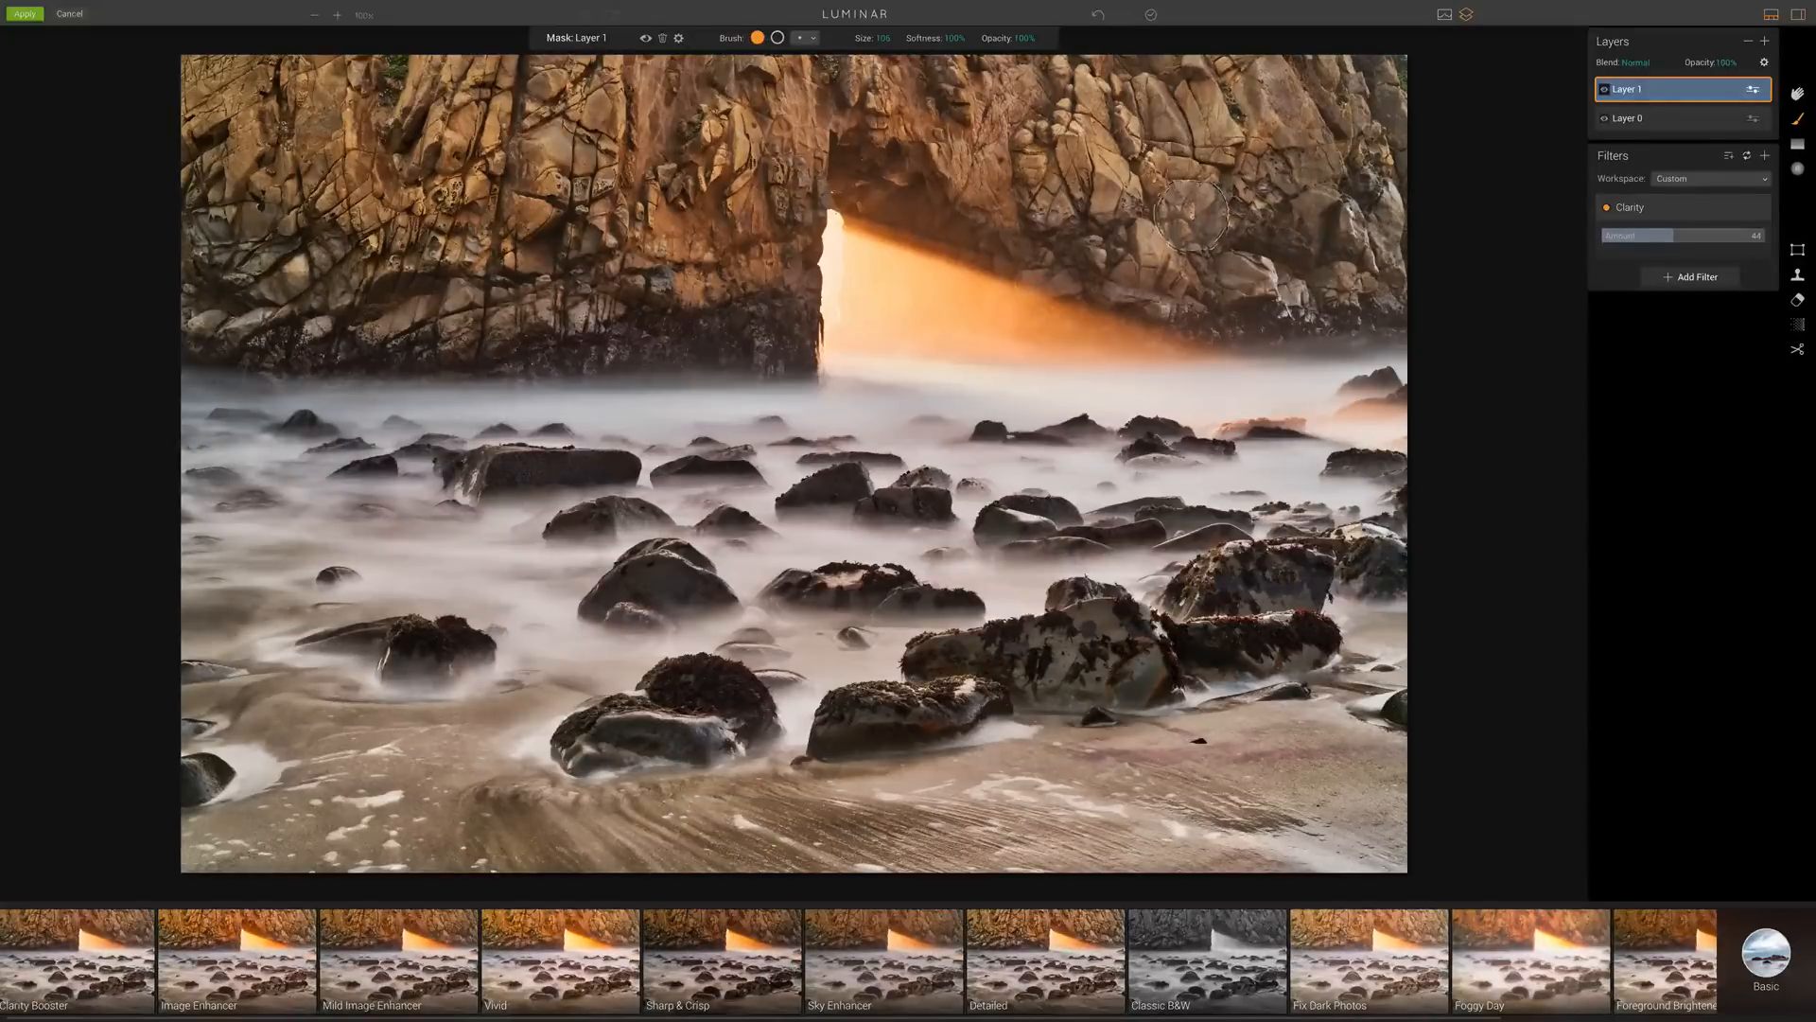
Step: Enlarge the mask brush to size 226 and paint Layer 1's Clarity effect onto the cliff face to the right of the arch
key("bracketright")
key("bracketright")
key("bracketright")
key("bracketright")
key("bracketright")
key("bracketright")
key("bracketright")
key("bracketright")
key("bracketright")
key("bracketright")
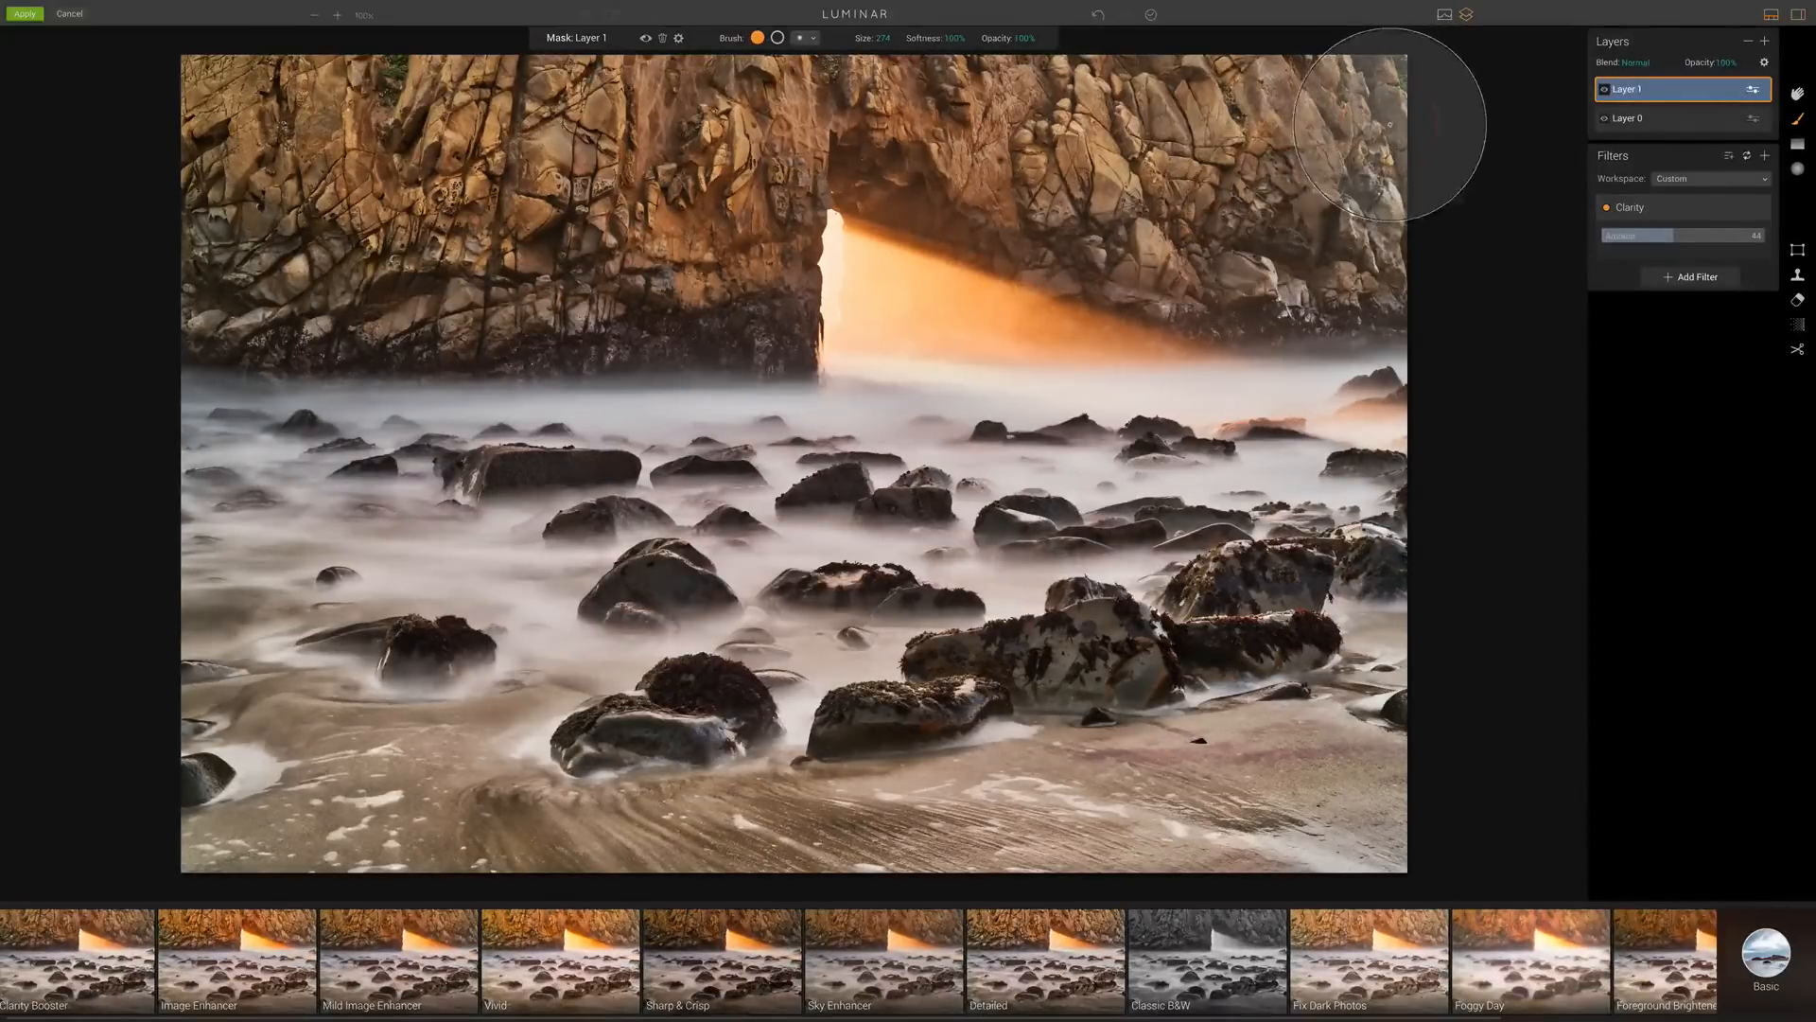
key("bracketleft")
key("bracketleft")
key("bracketleft")
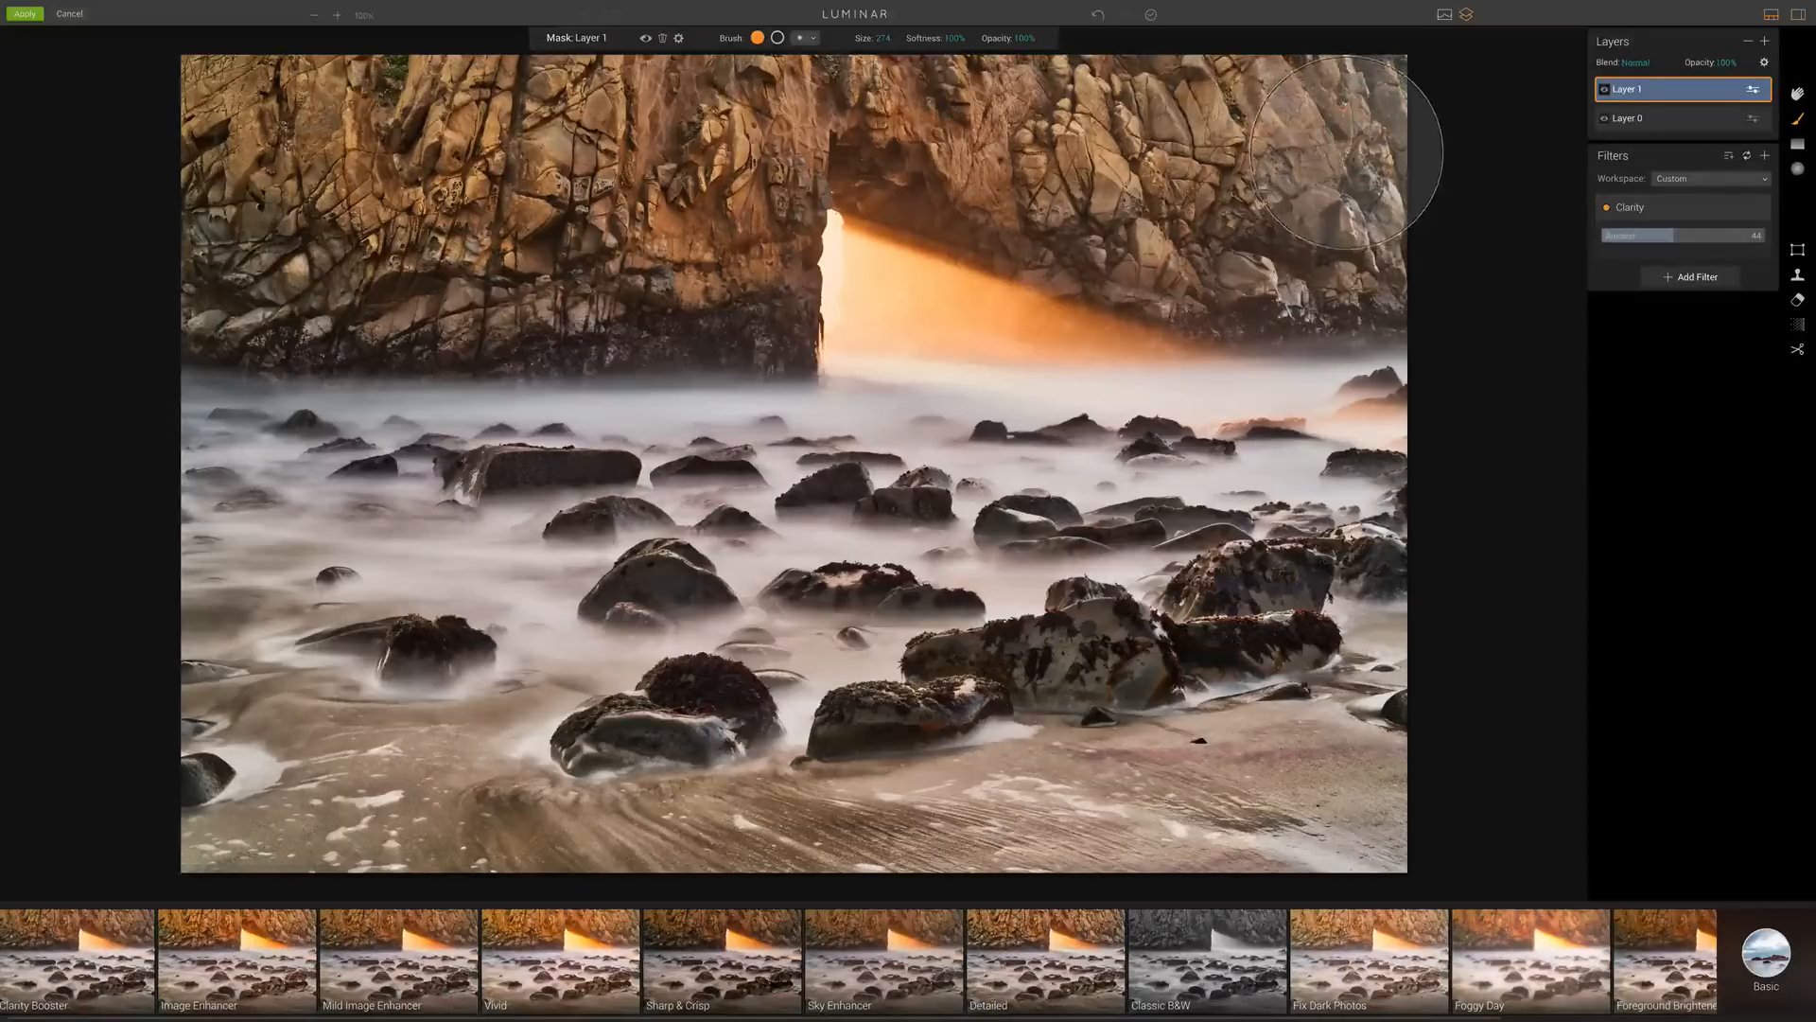
mouse_move(1169, 120)
left_mouse_down()
mouse_move(1343, 133)
mouse_move(1170, 143)
mouse_move(1196, 192)
mouse_move(1048, 222)
mouse_move(908, 118)
mouse_move(897, 130)
mouse_move(1135, 205)
mouse_move(1243, 284)
mouse_move(1379, 273)
mouse_move(1353, 256)
mouse_move(1359, 95)
mouse_move(908, 105)
mouse_move(1143, 239)
mouse_move(1360, 228)
mouse_move(1041, 171)
mouse_move(1071, 137)
mouse_move(1160, 142)
mouse_move(1075, 136)
left_mouse_up()
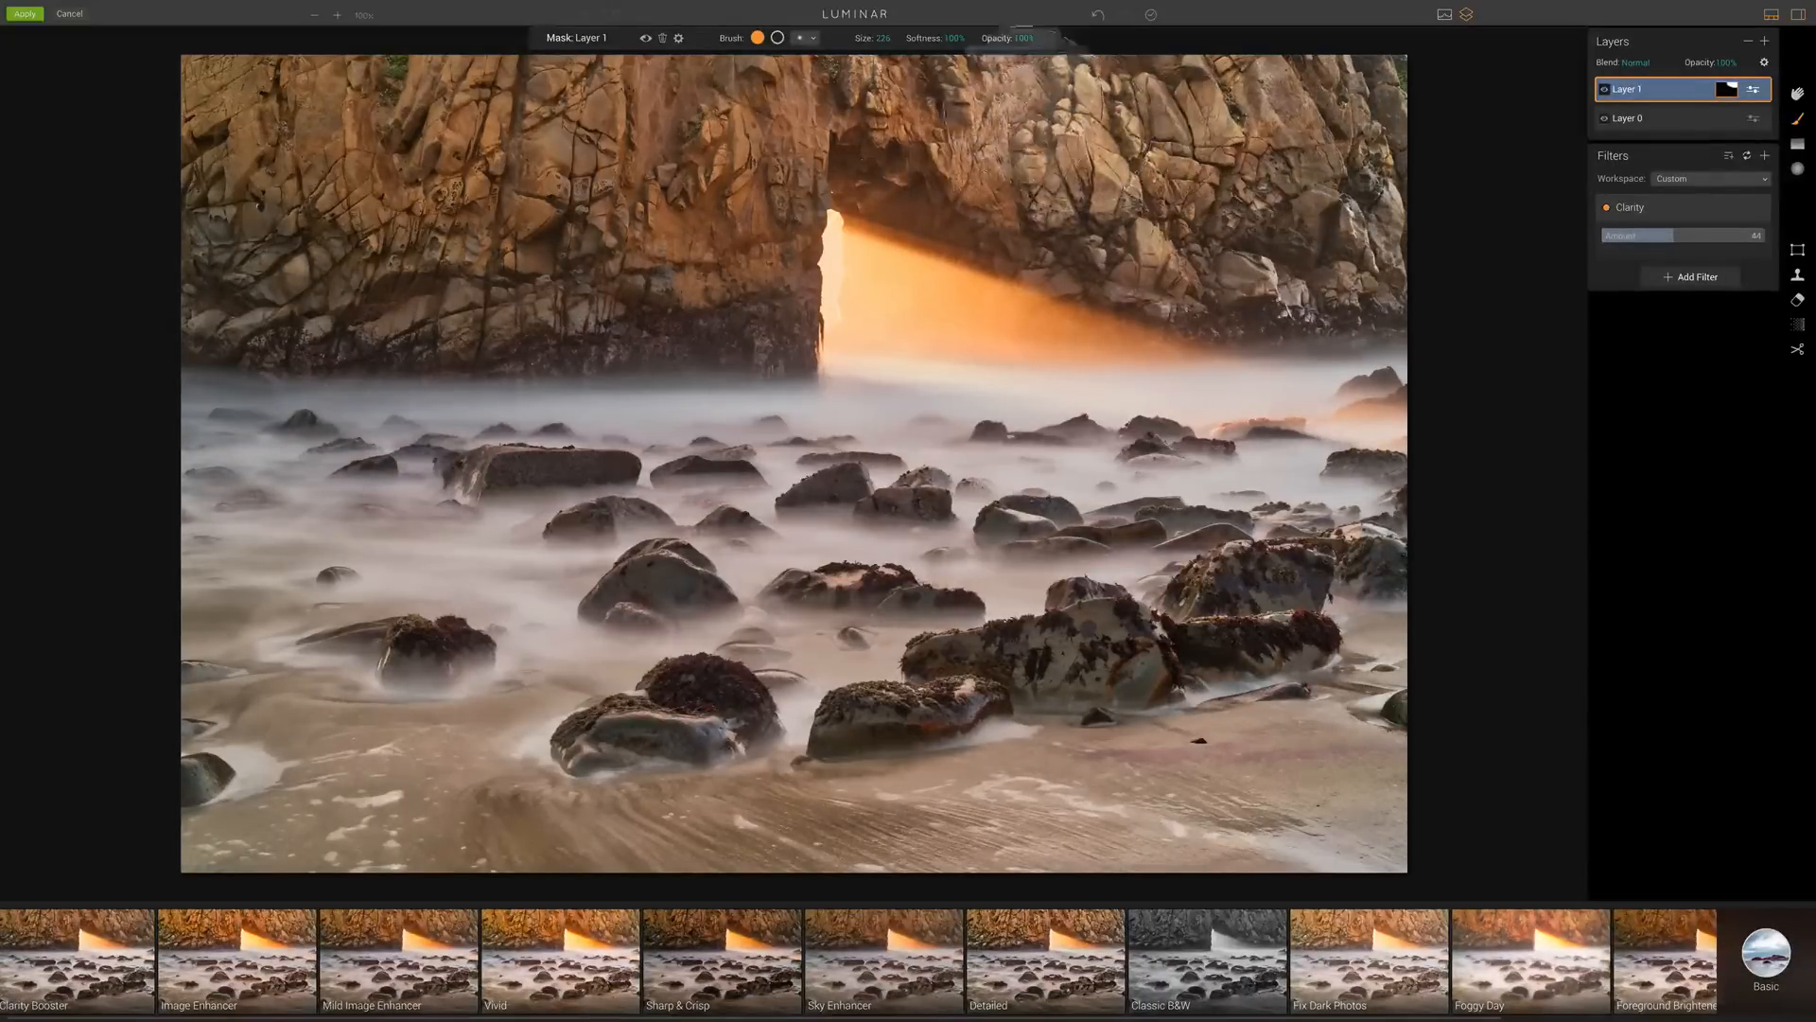
left_click(1034, 41)
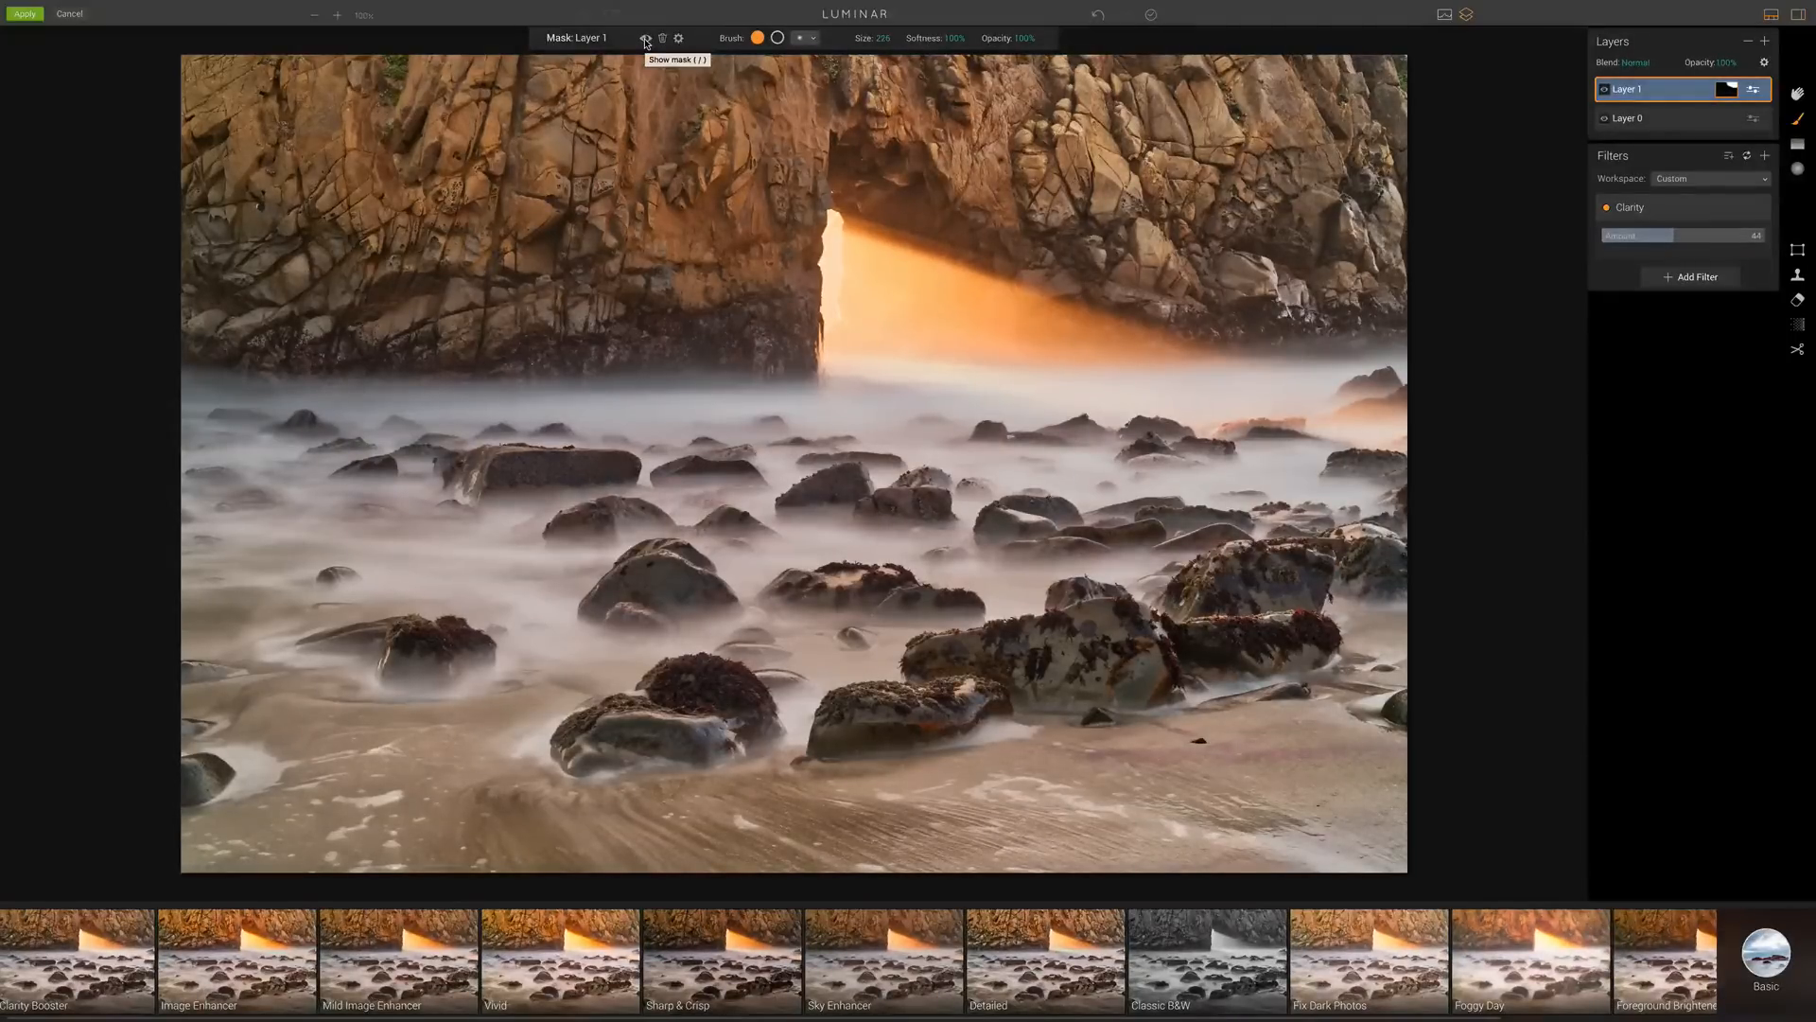
Step: With the mask overlay shown, erase the mask spill along the light beam and waterline using a size 154 brush, then finish masking
left_click(645, 39)
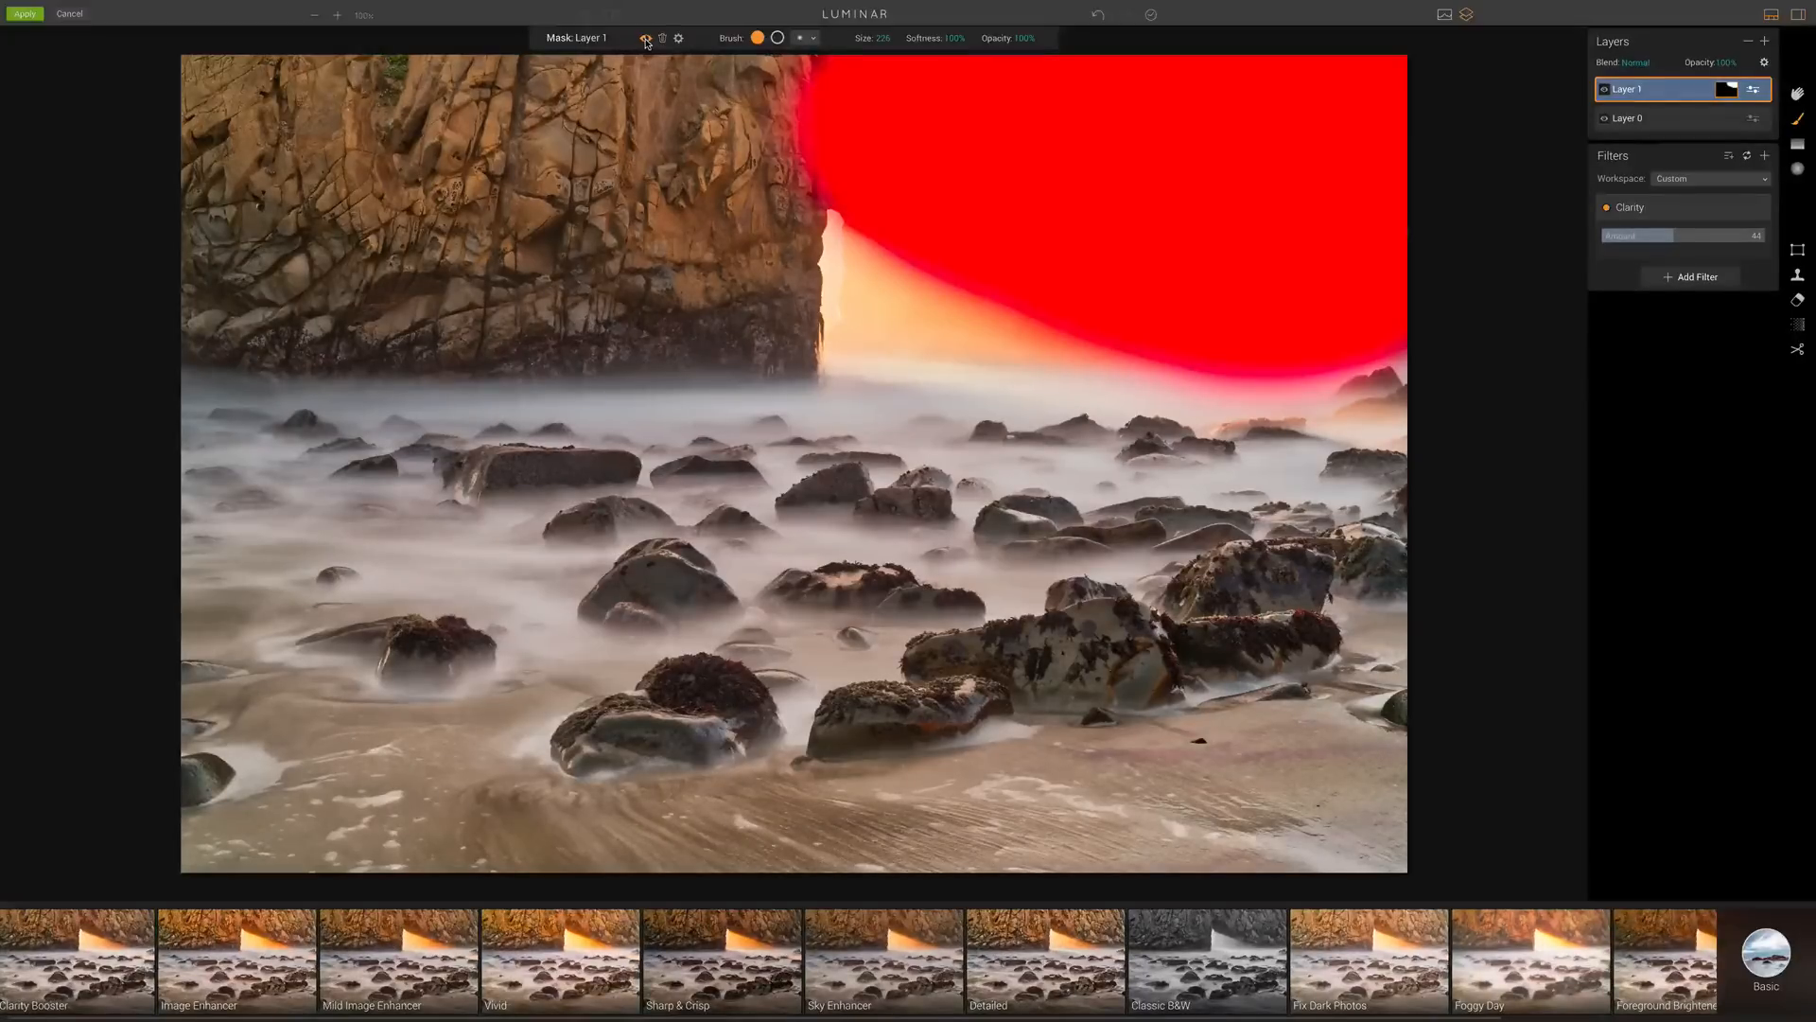
left_click(778, 39)
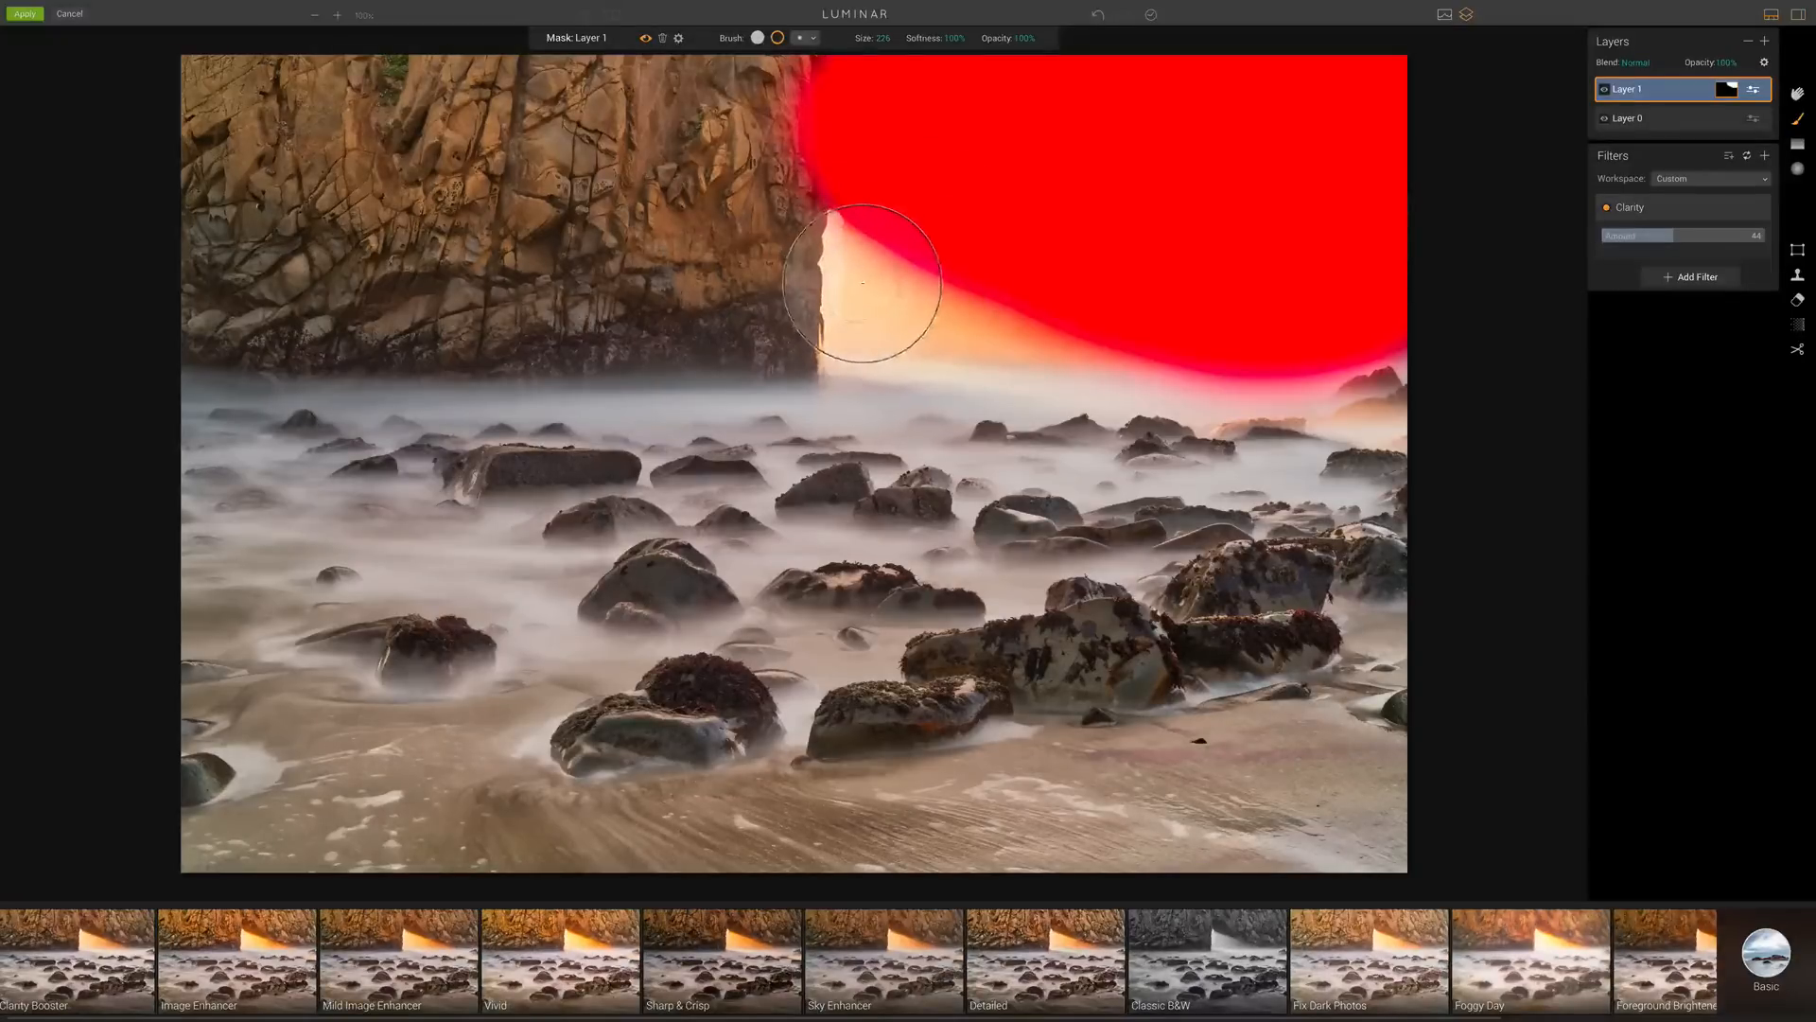
key("bracketleft")
key("bracketleft")
key("bracketleft")
mouse_move(864, 275)
left_mouse_down()
mouse_move(871, 231)
mouse_move(1109, 358)
mouse_move(1386, 426)
left_mouse_up()
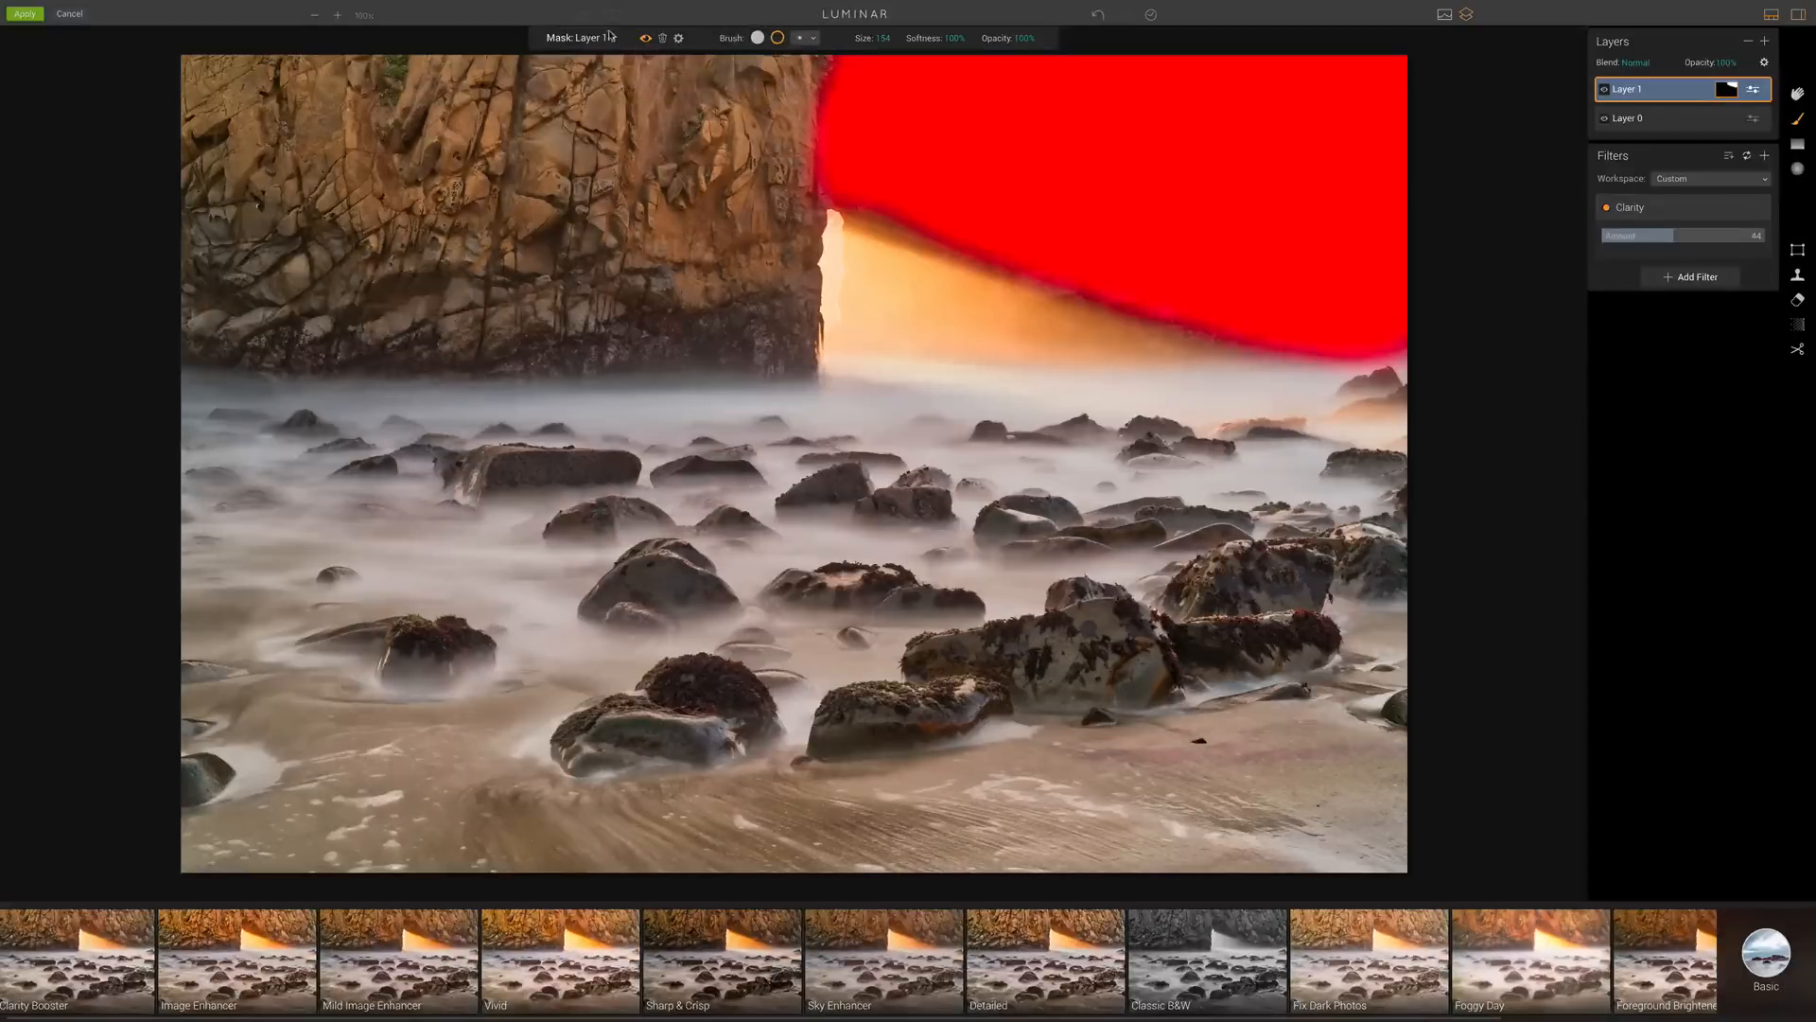
left_click(644, 40)
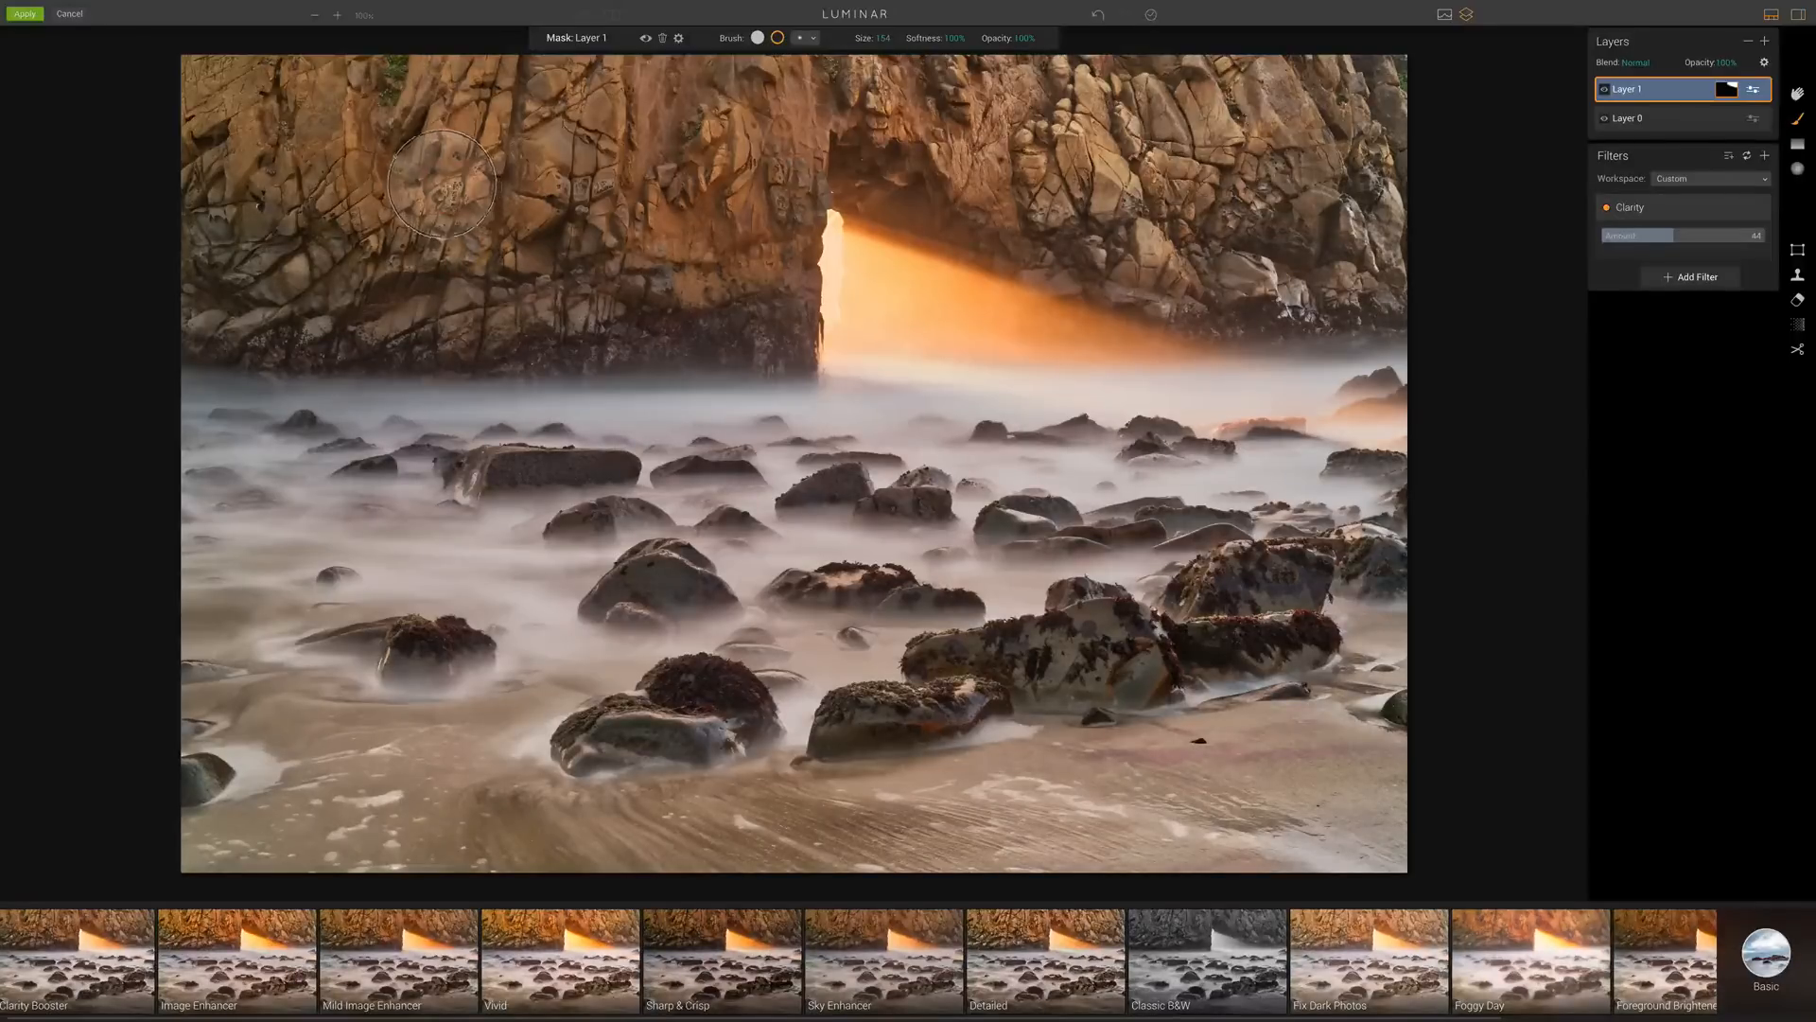
left_click(1798, 95)
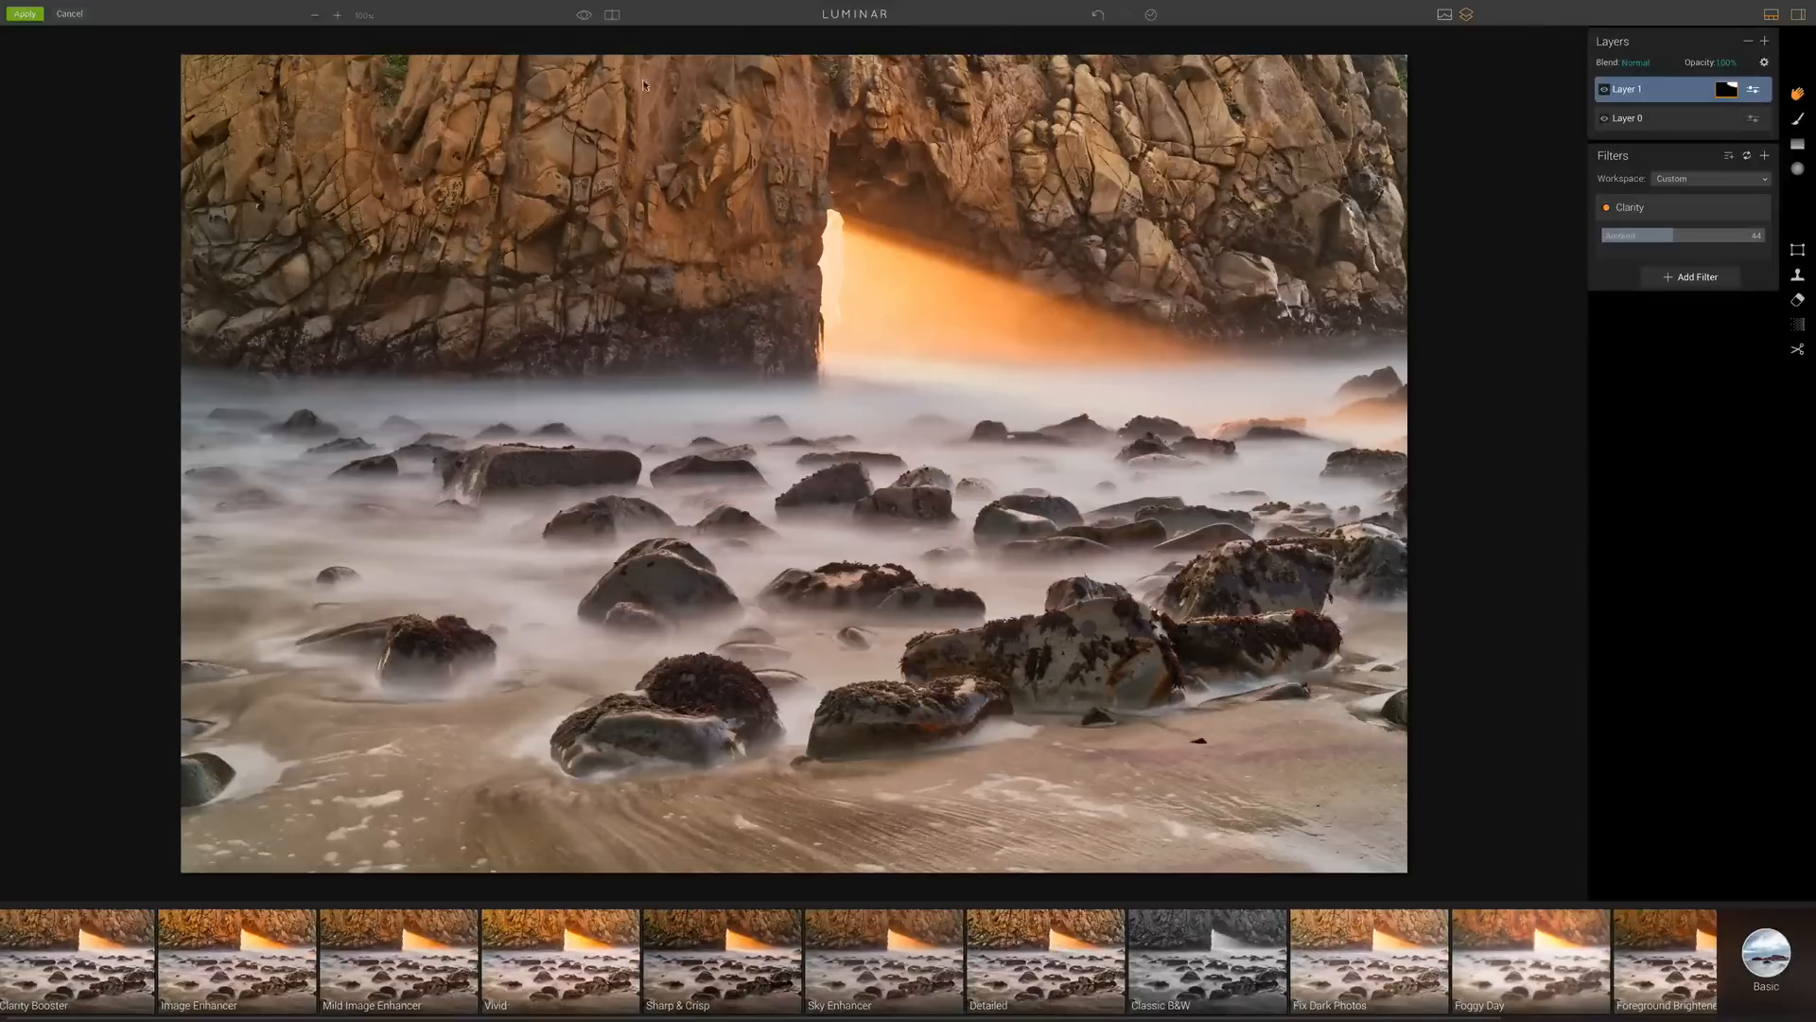
Step: Compare the edited photo with the original using the full preview and a split before/after view, moving the divider across the arch area
left_click(583, 16)
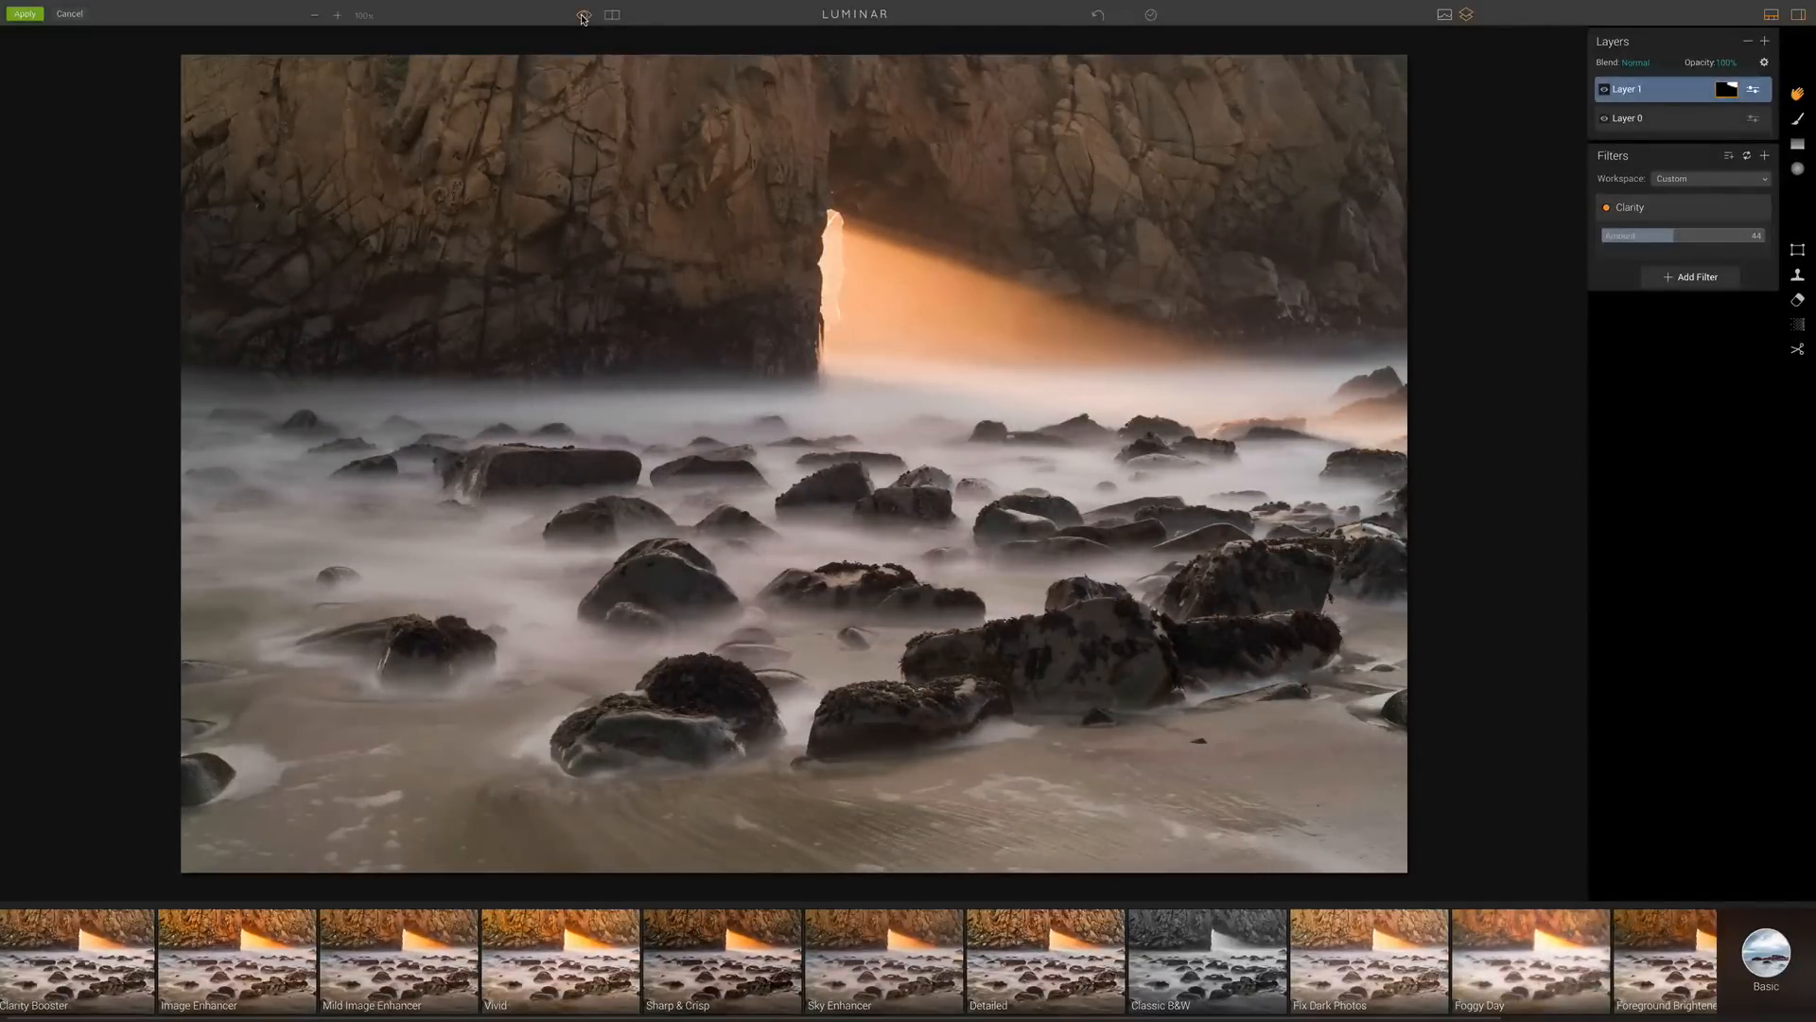
left_click(584, 16)
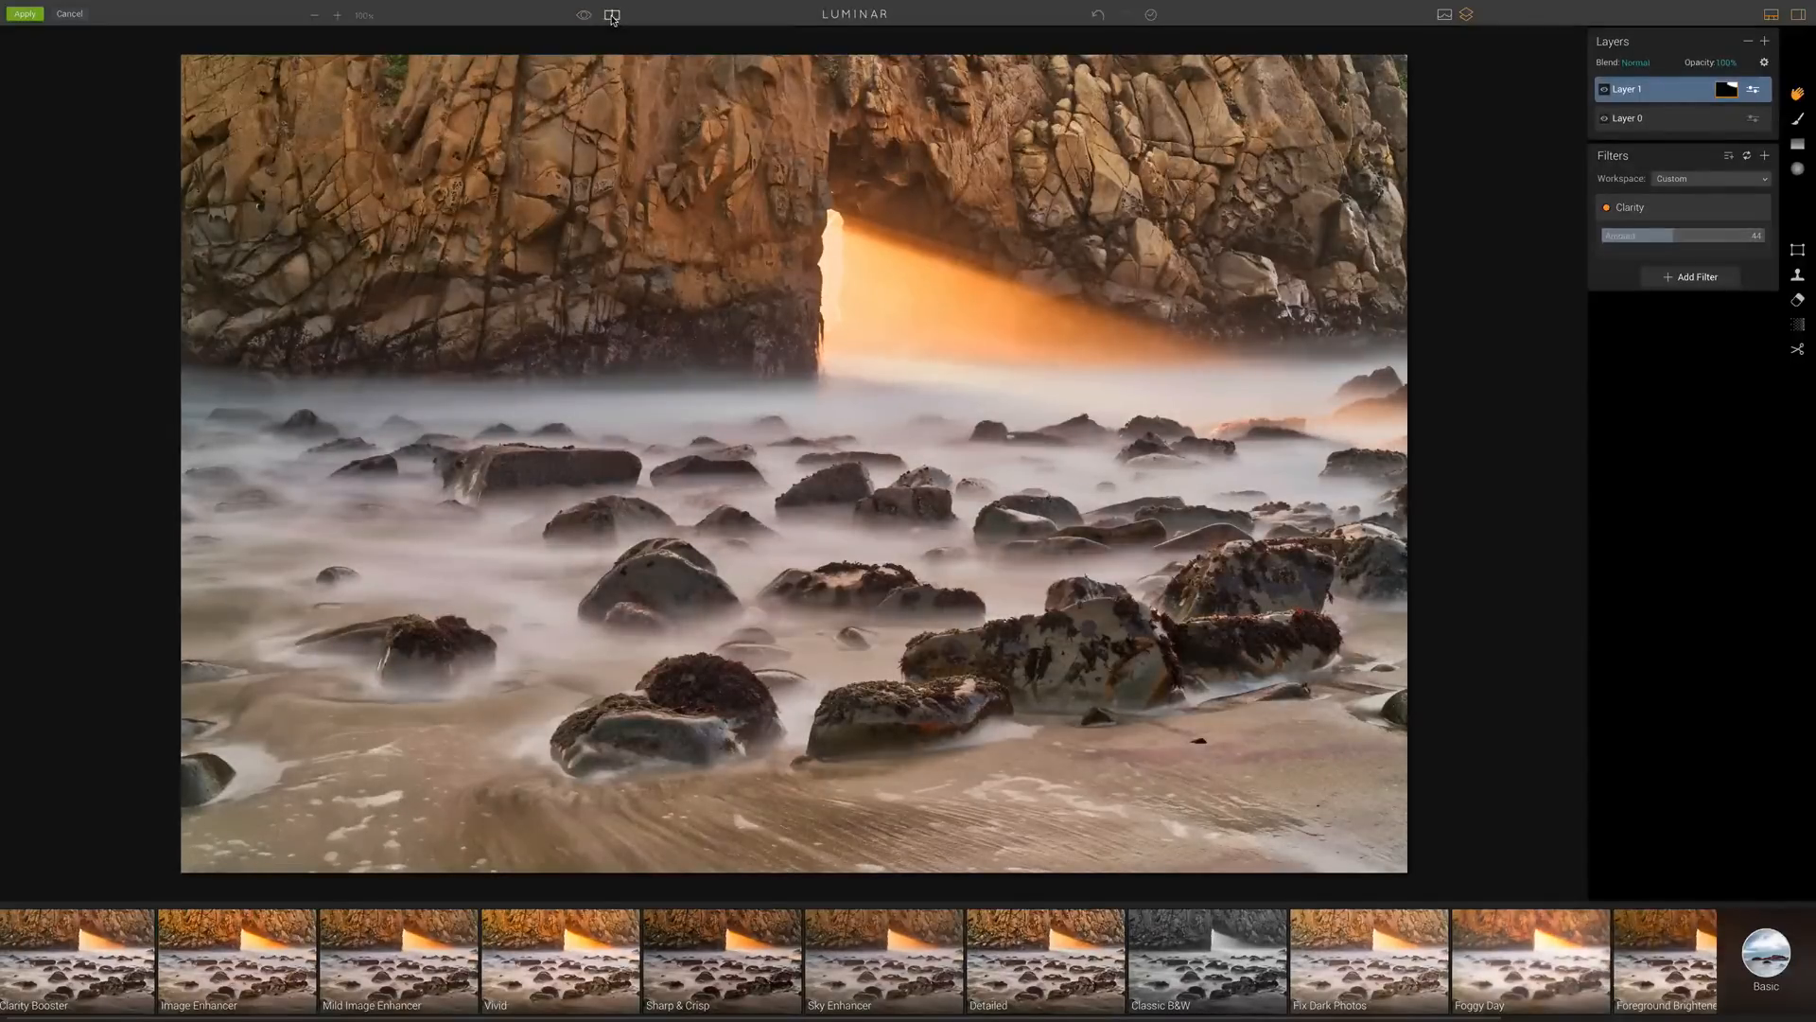
left_click(612, 16)
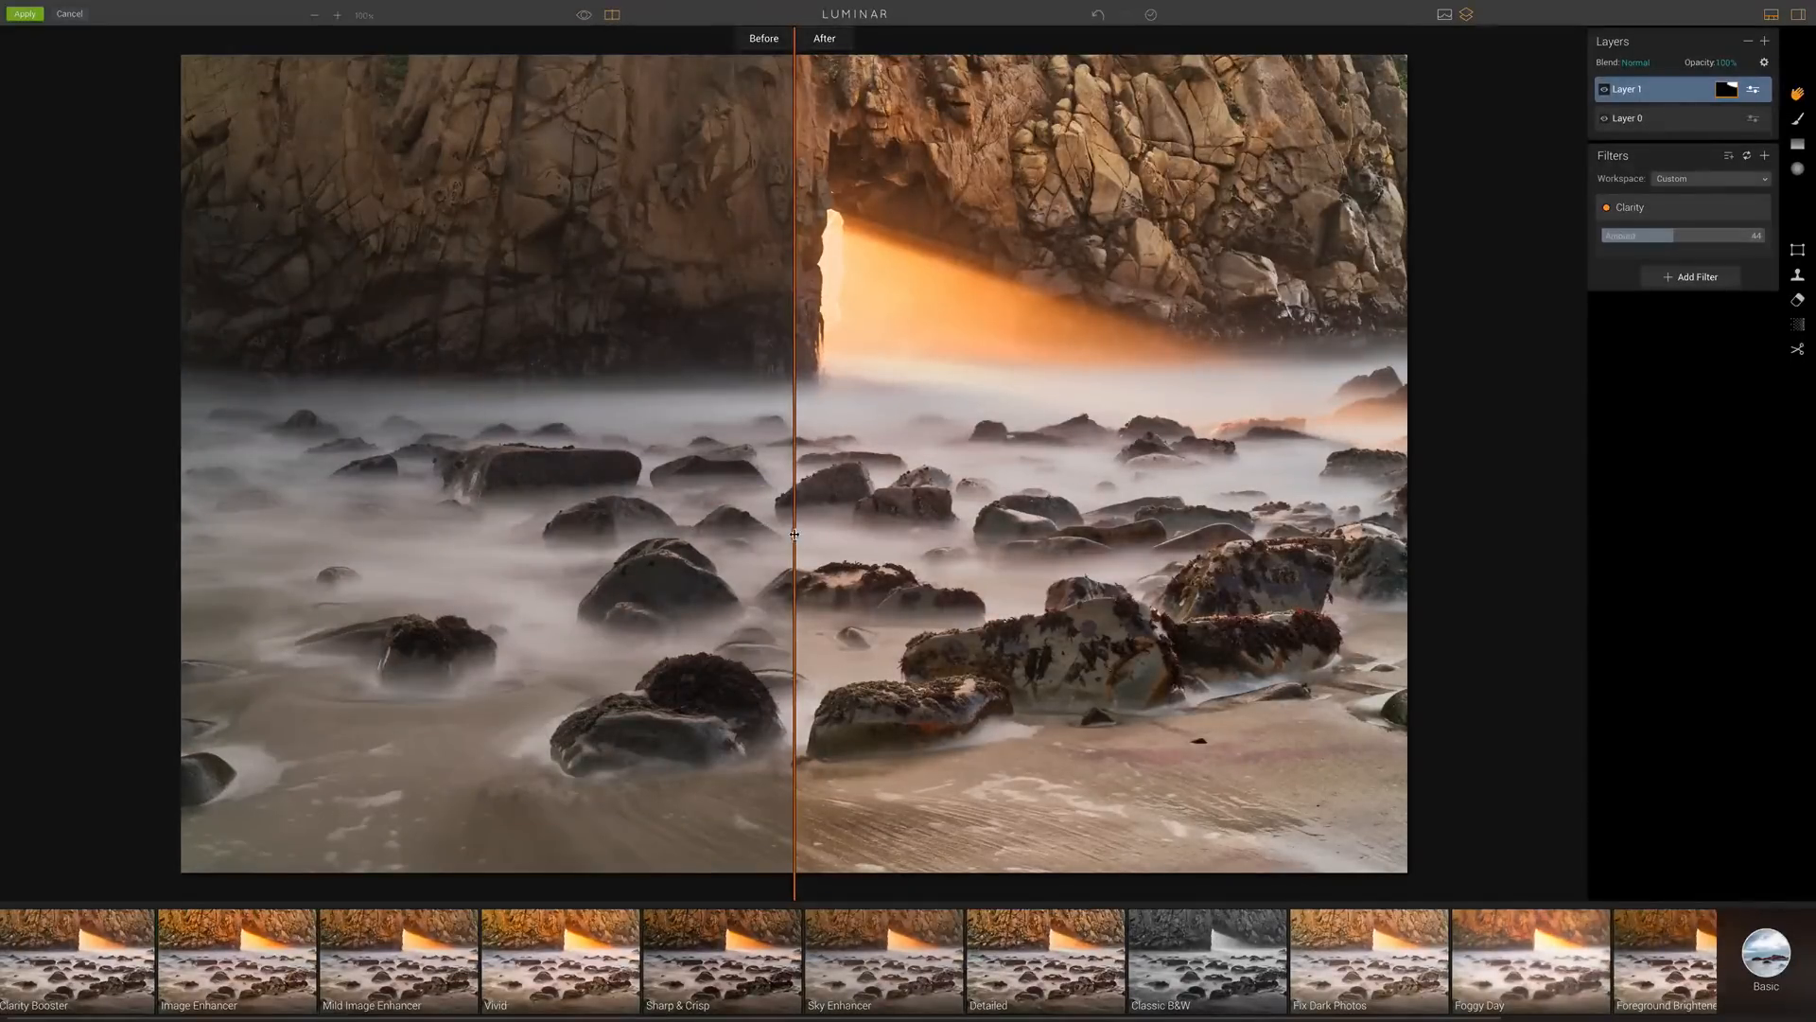
left_click_drag(794, 535, 745, 555)
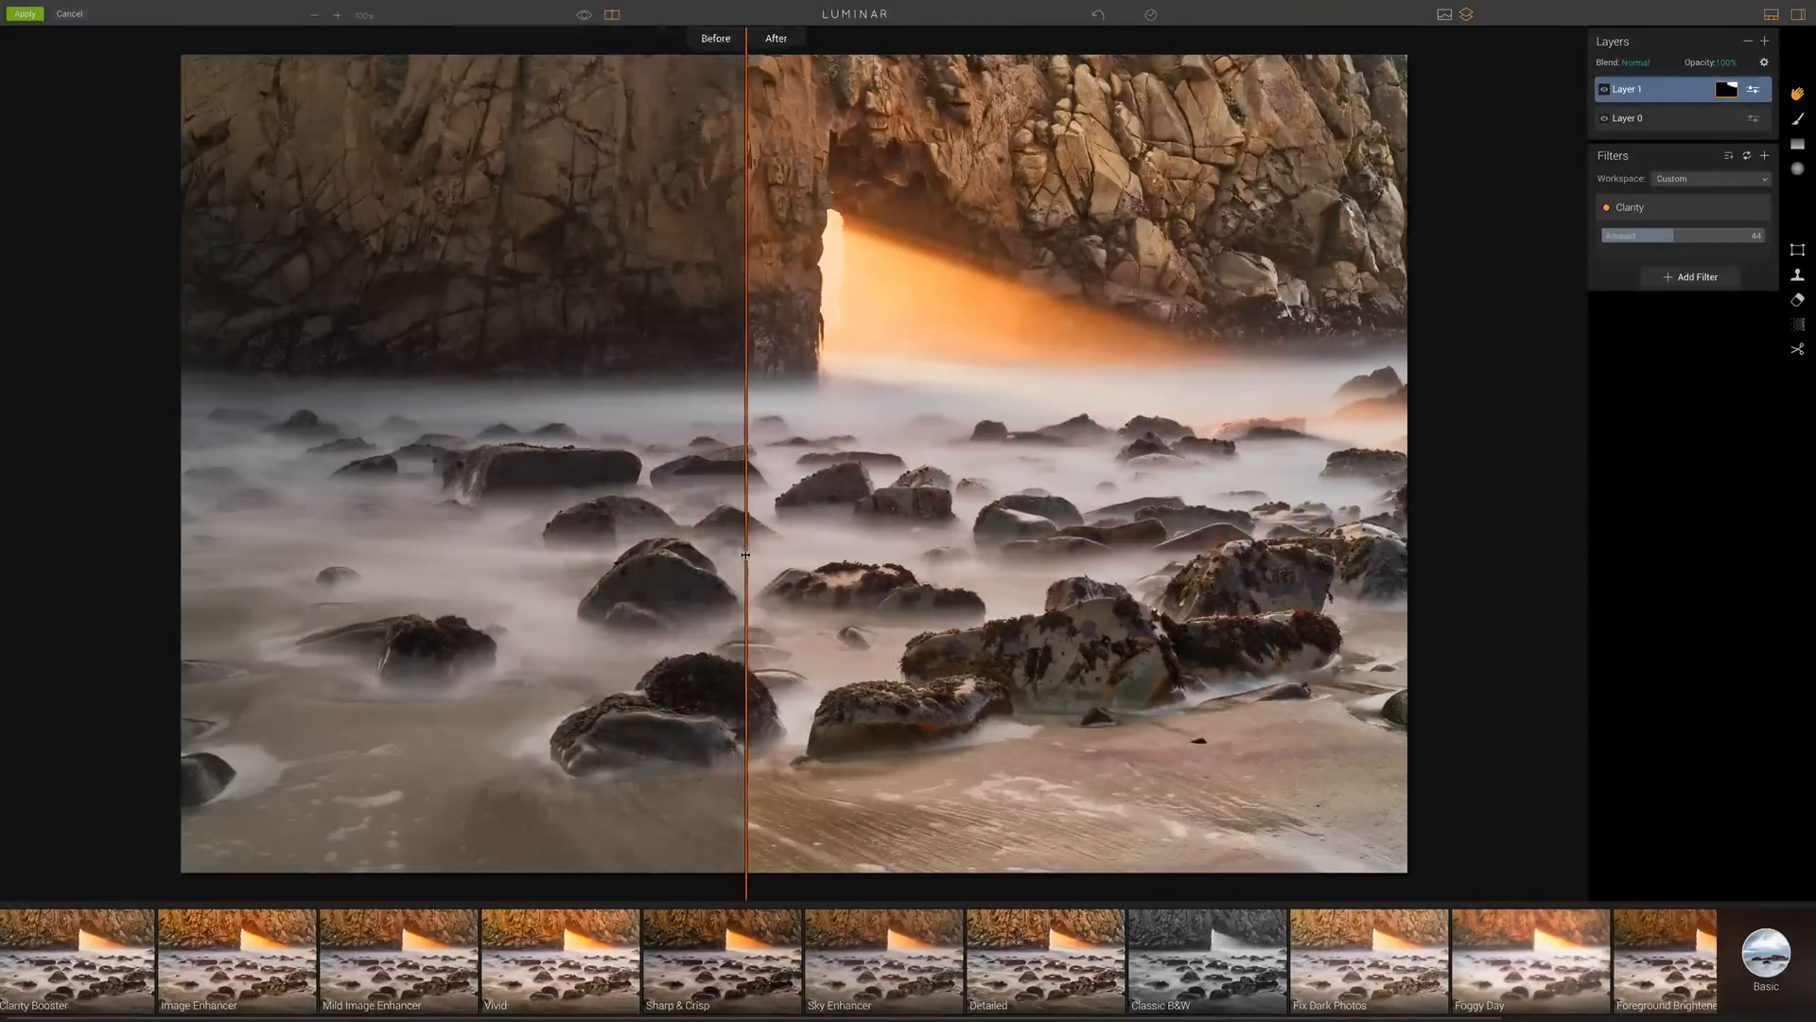
left_click(612, 16)
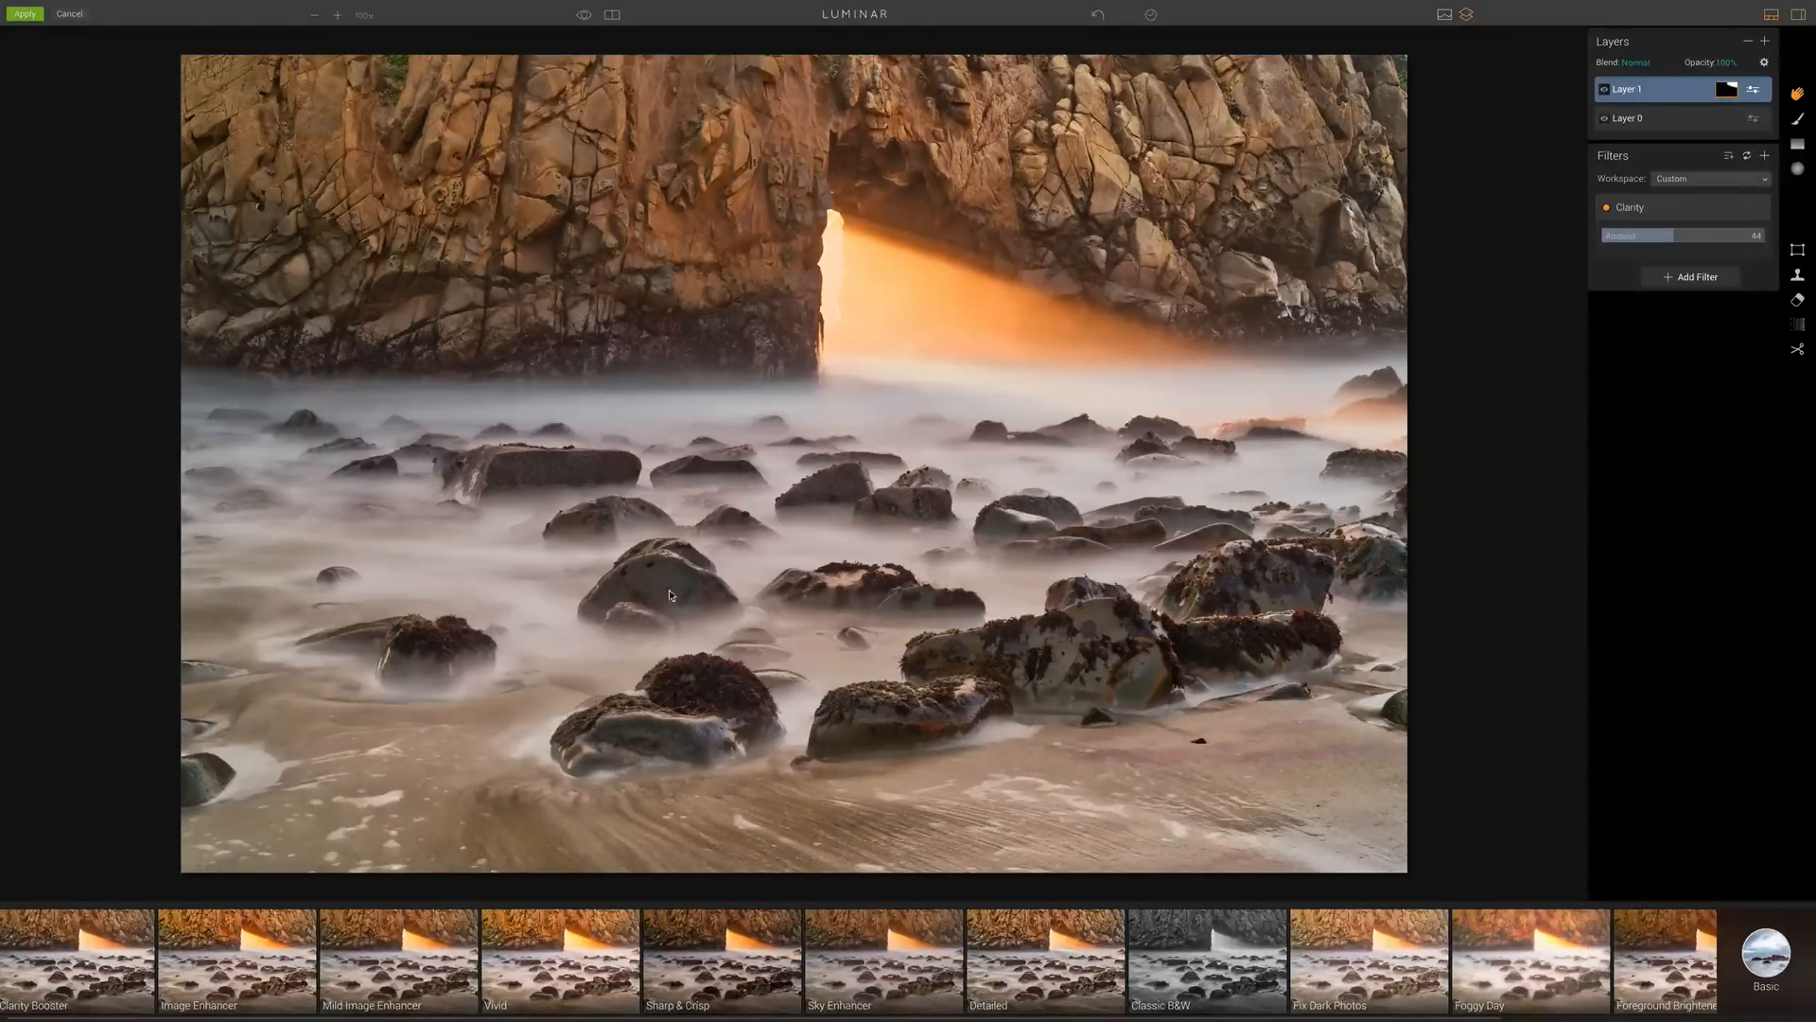
left_click(1698, 276)
scroll(1523, 365, "down", 4)
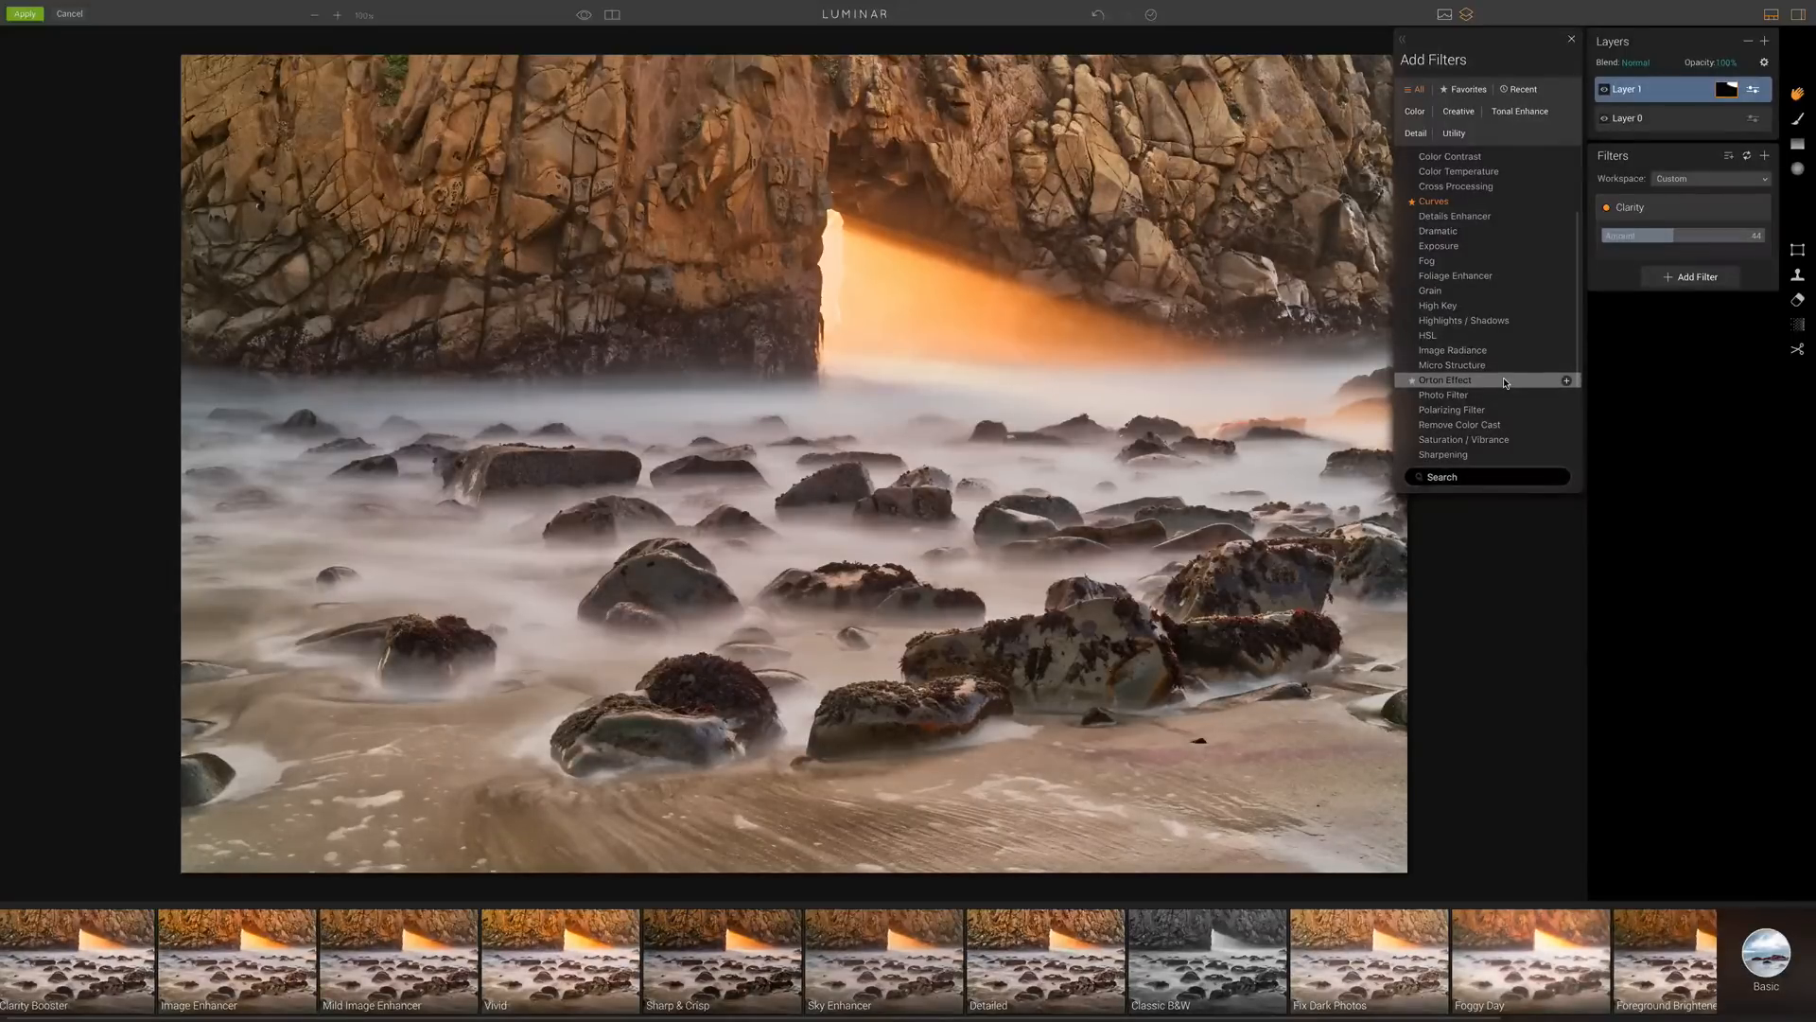
left_click(1768, 484)
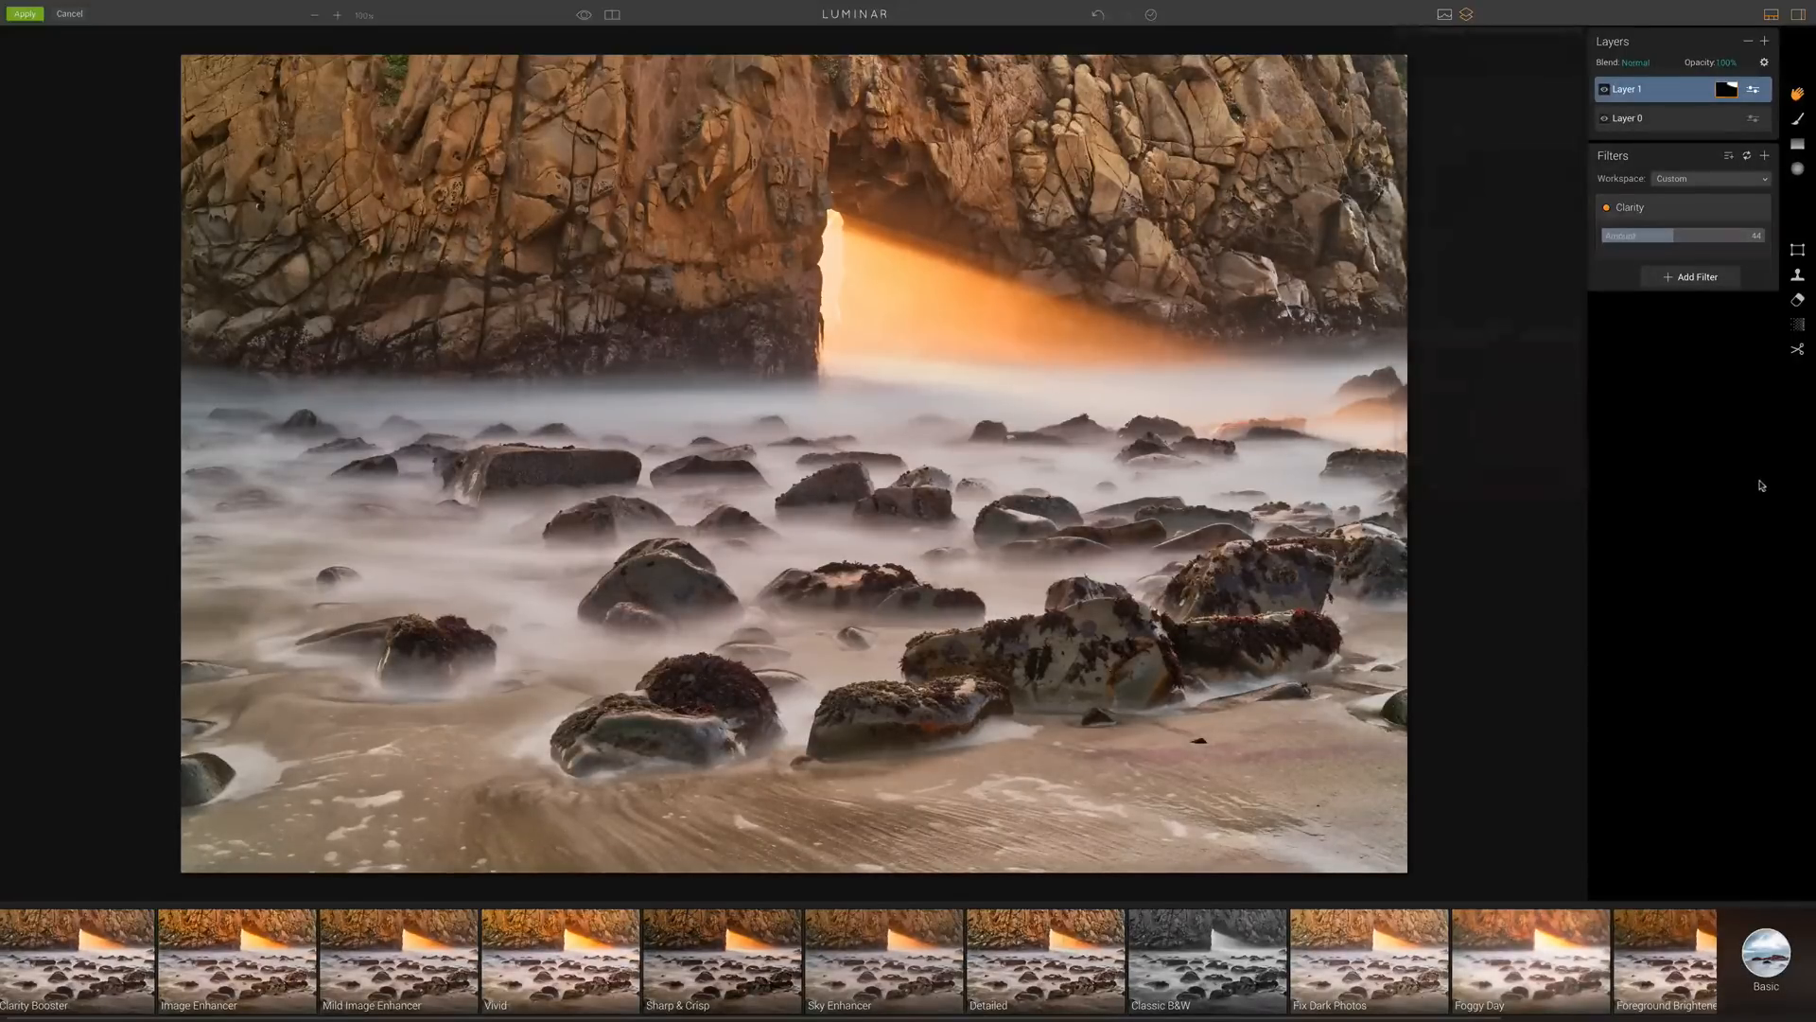
Step: Add a new adjustment layer above Layer 1 and apply an Orton Effect filter with Amount 50
left_click(1765, 44)
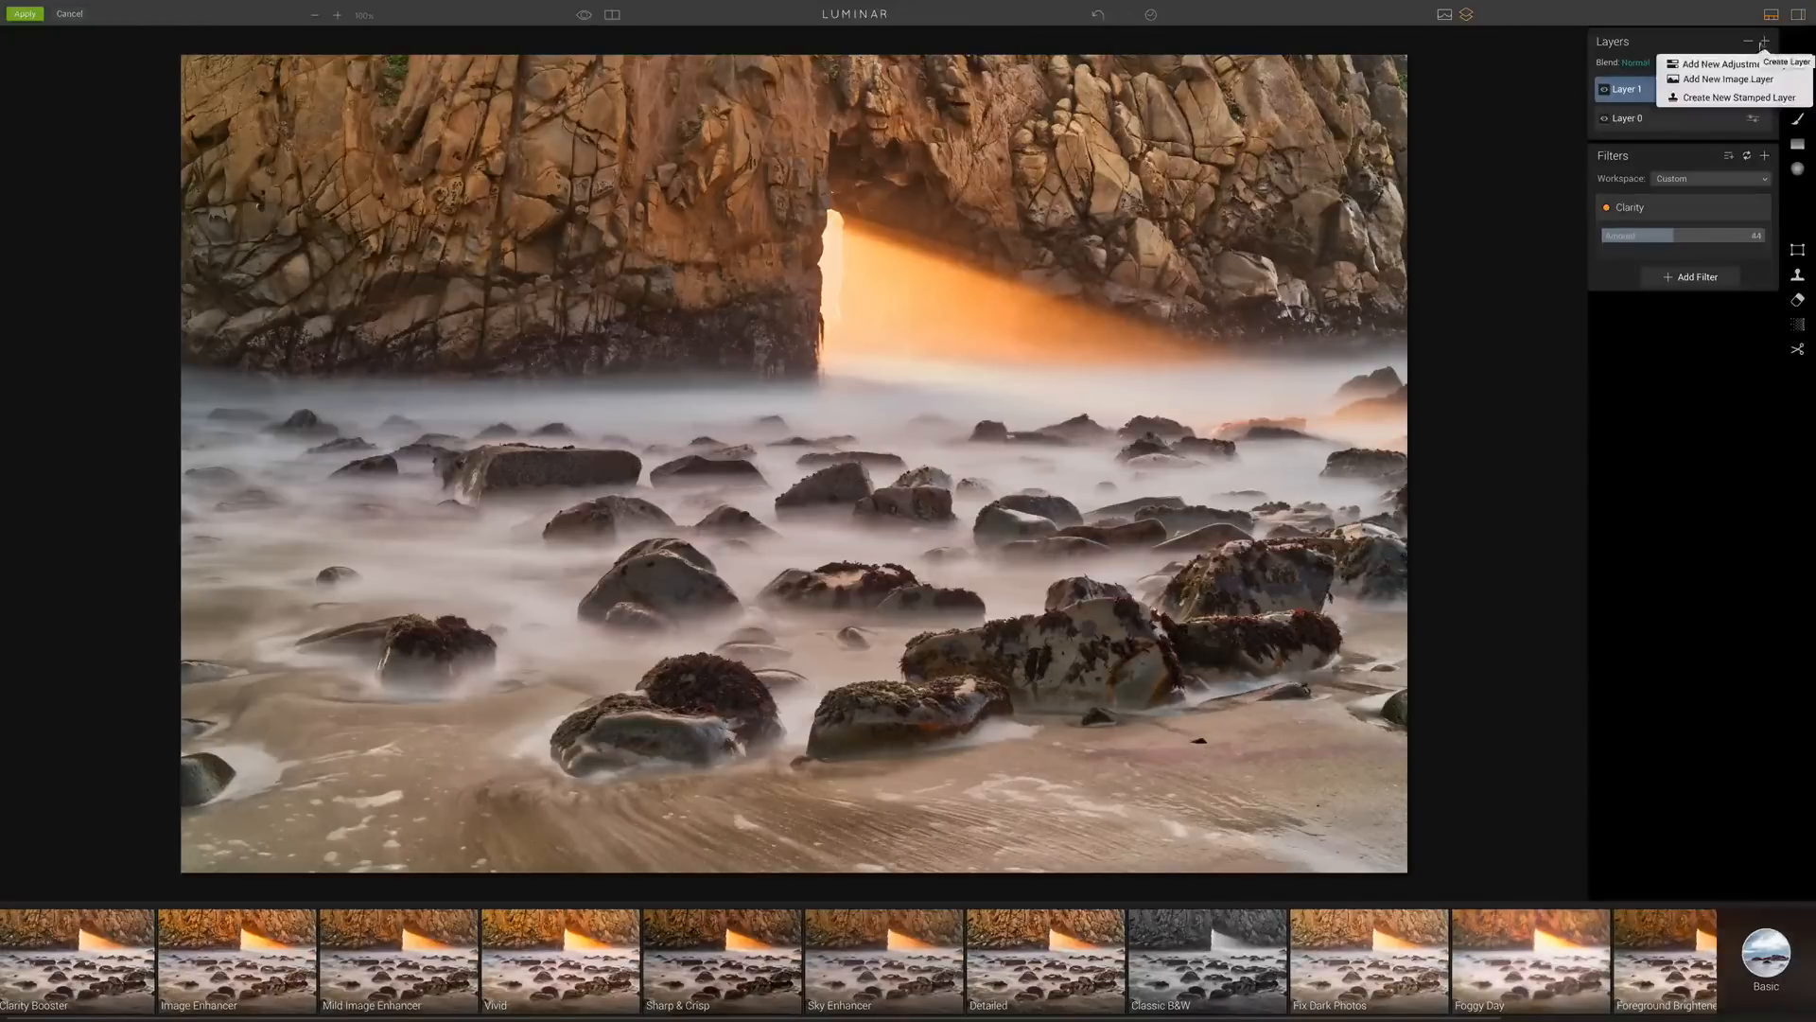
left_click(1744, 64)
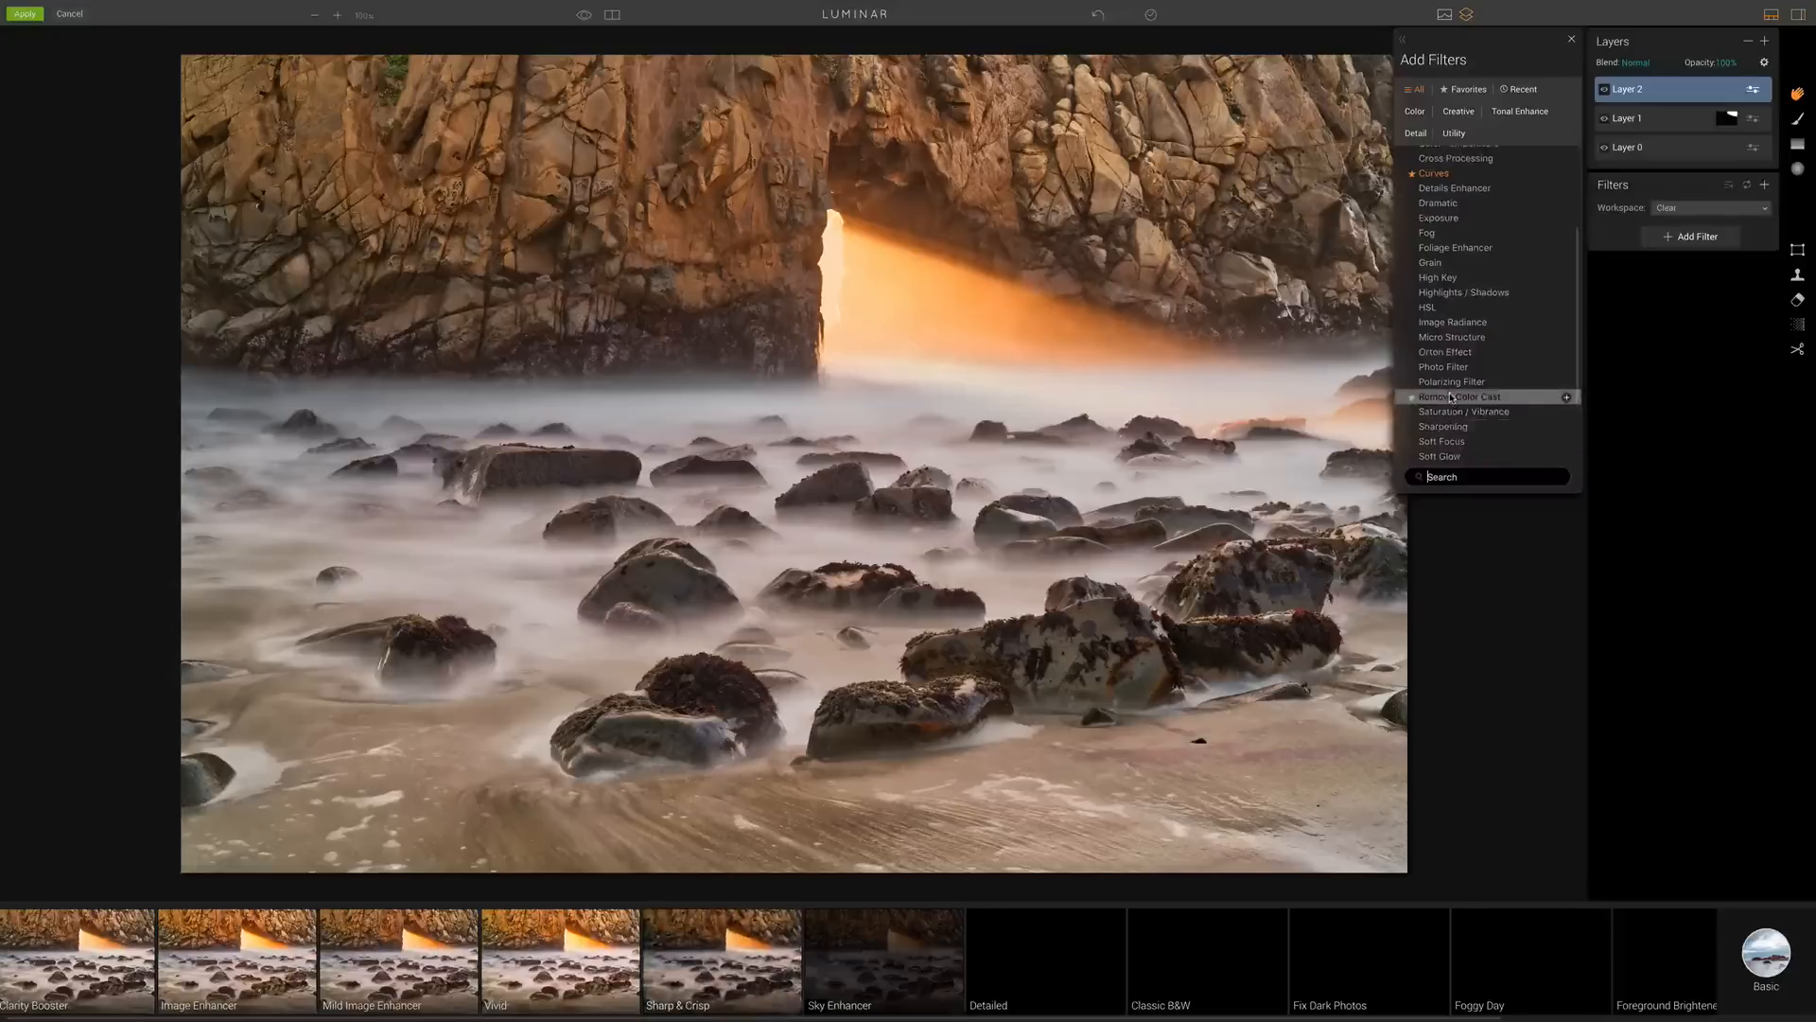
left_click(1469, 352)
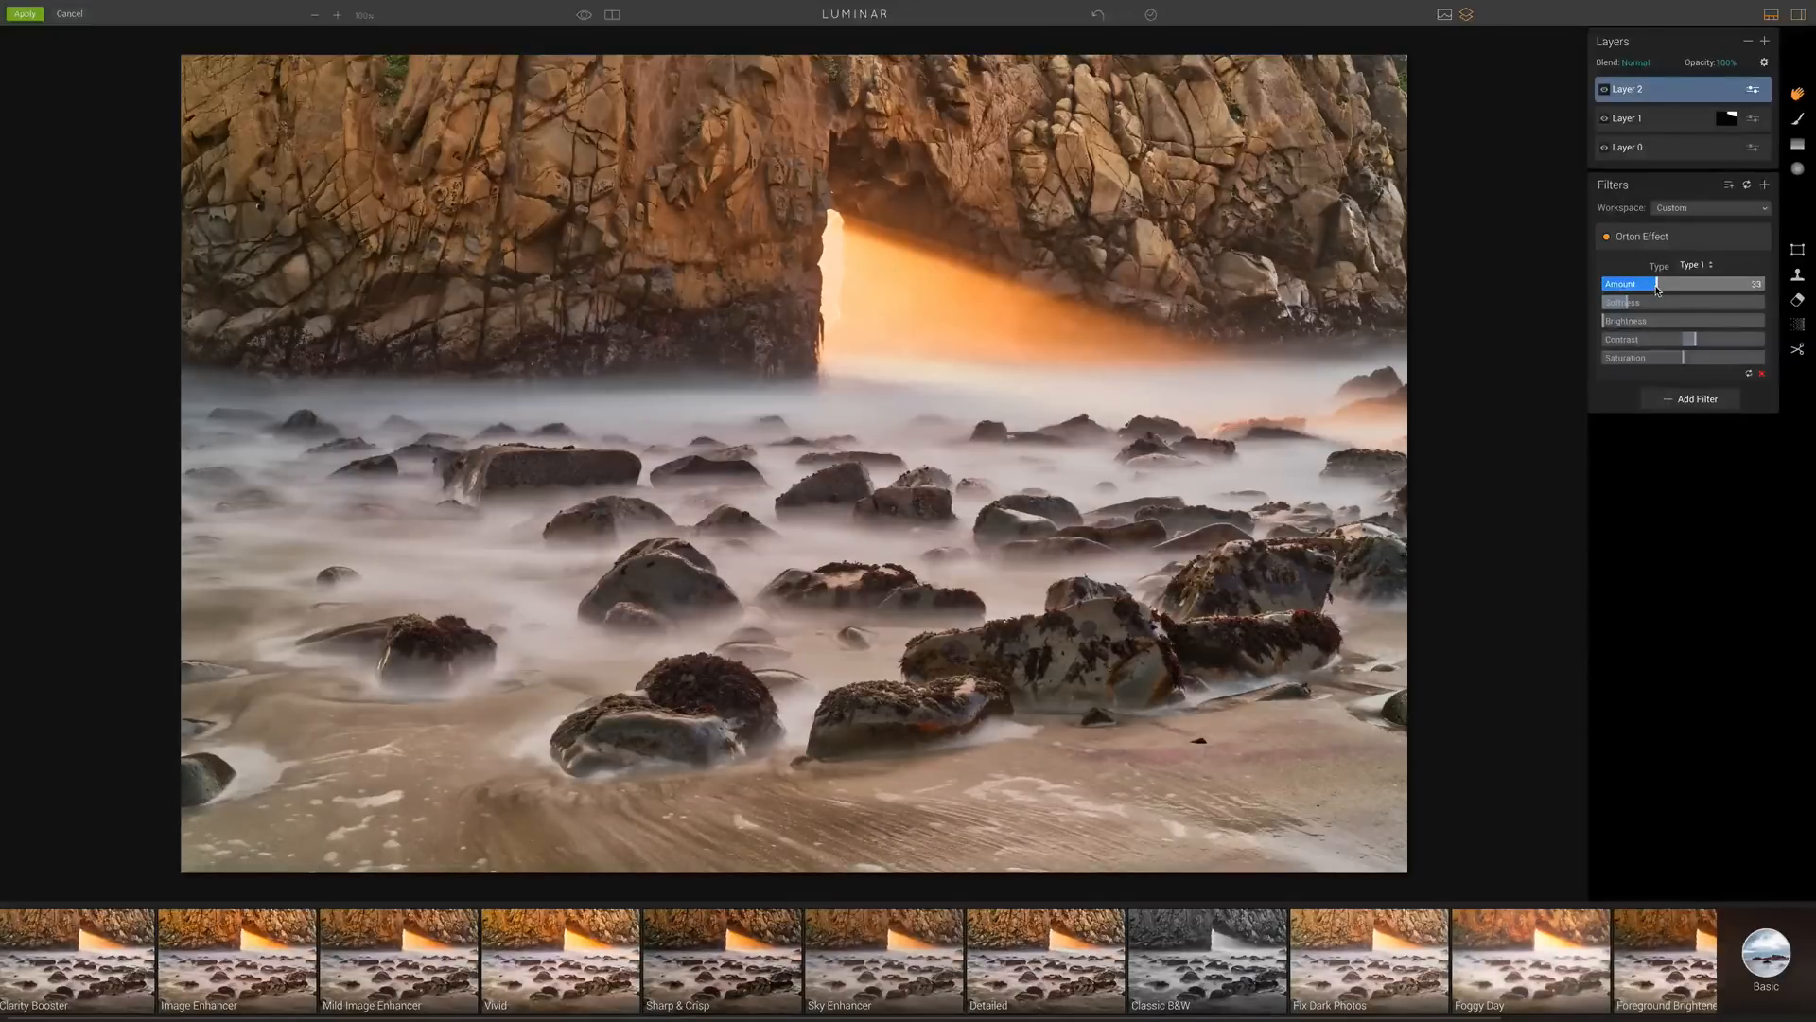
mouse_move(1661, 289)
left_mouse_down()
mouse_move(1705, 289)
mouse_move(1683, 290)
left_mouse_up()
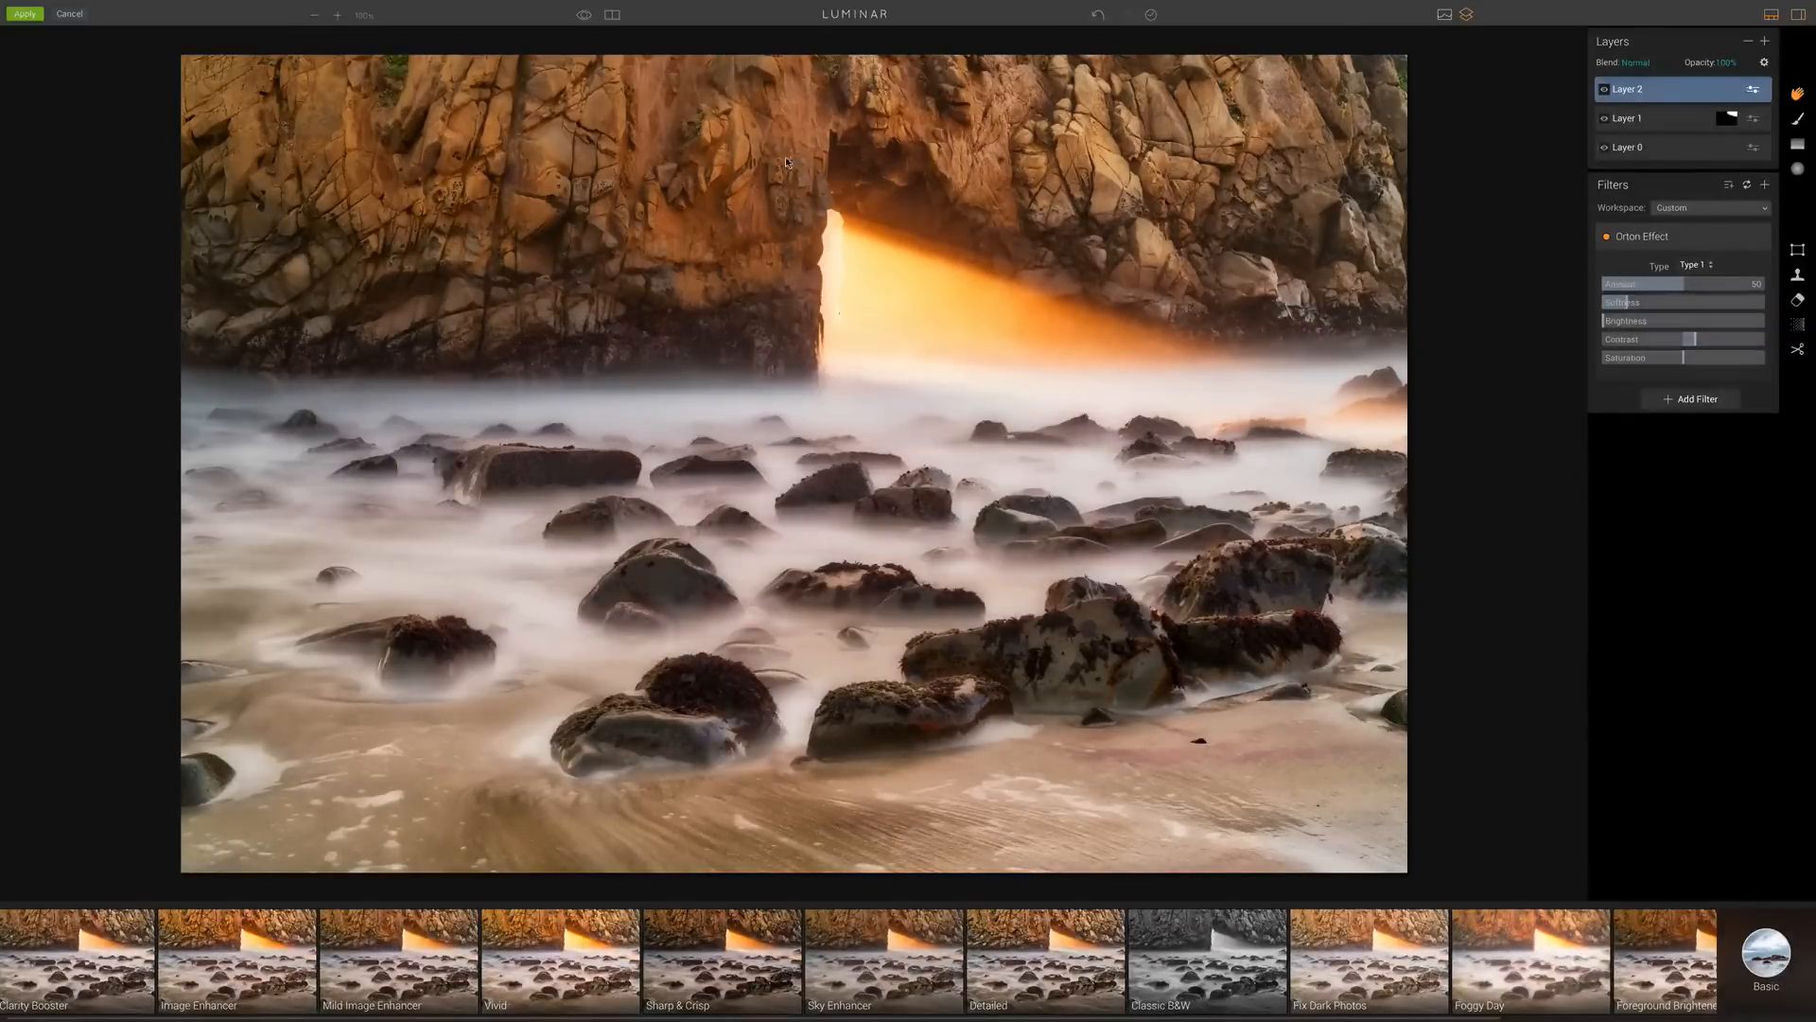
Step: Erase Layer 2's Orton Effect from the whole cliff face with the masking brush enlarged to size 226
left_click(1795, 121)
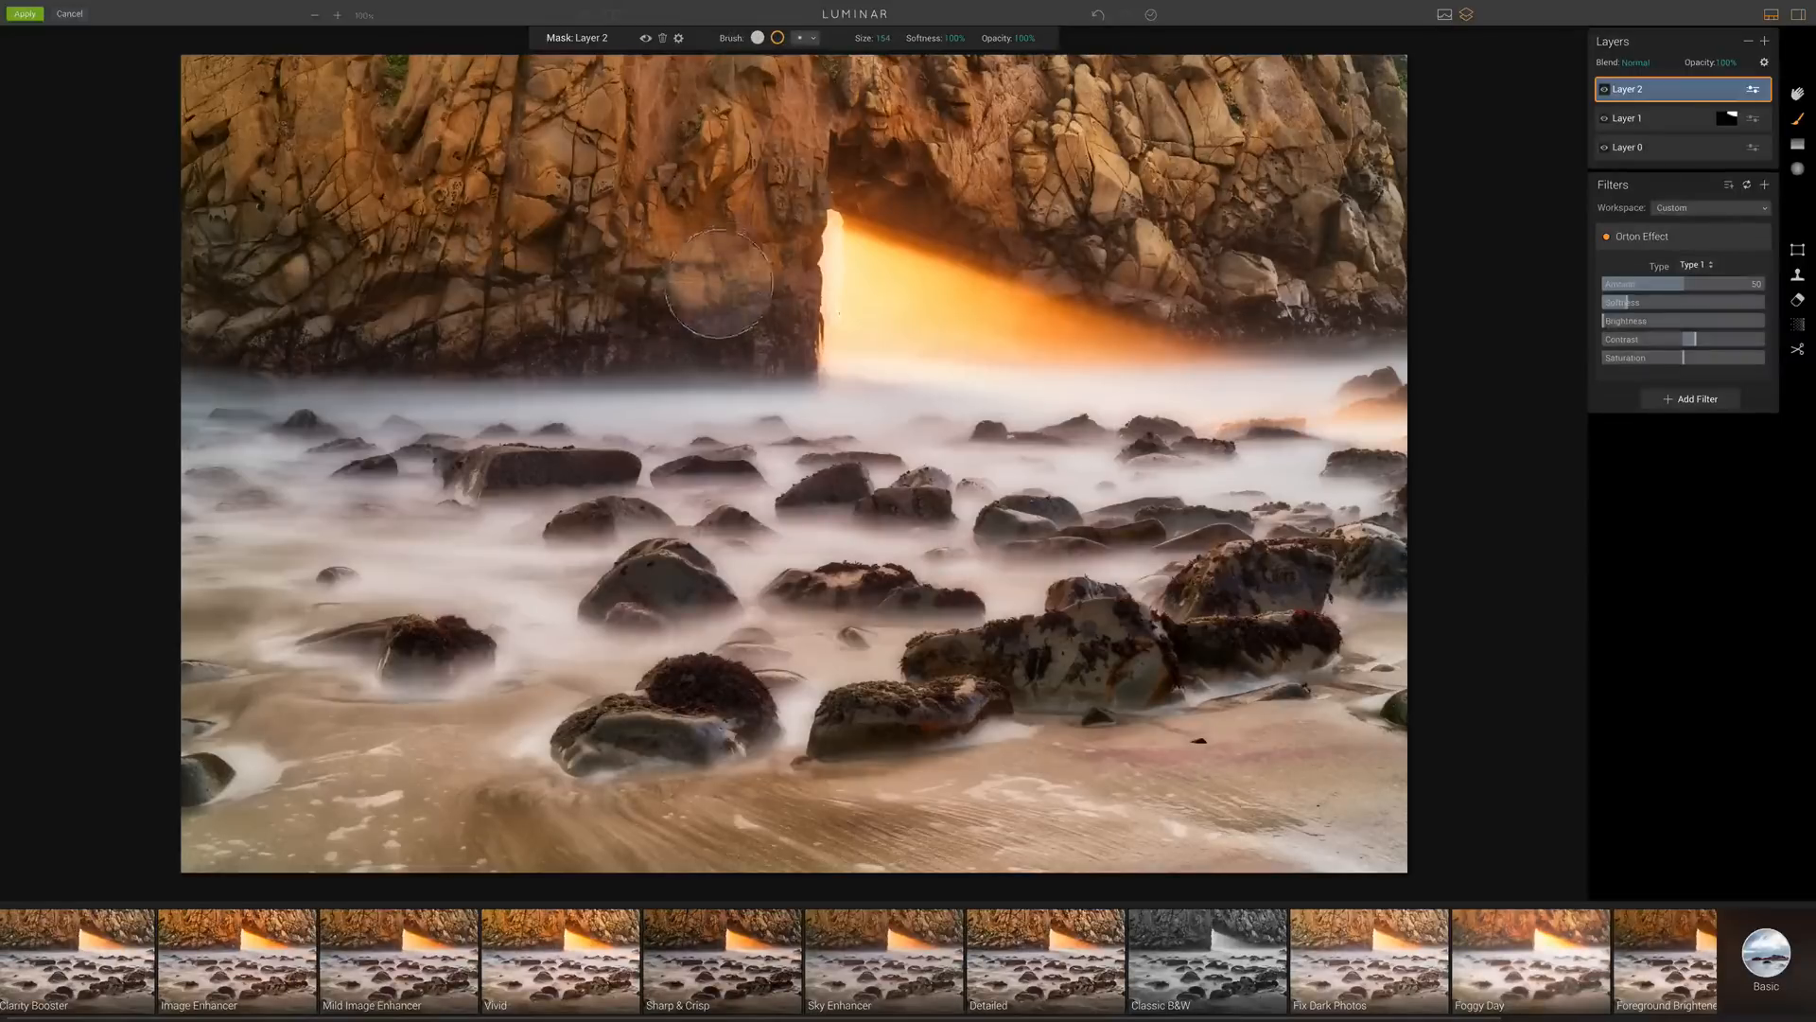
key("bracketright")
key("bracketright")
key("bracketright")
key("bracketright")
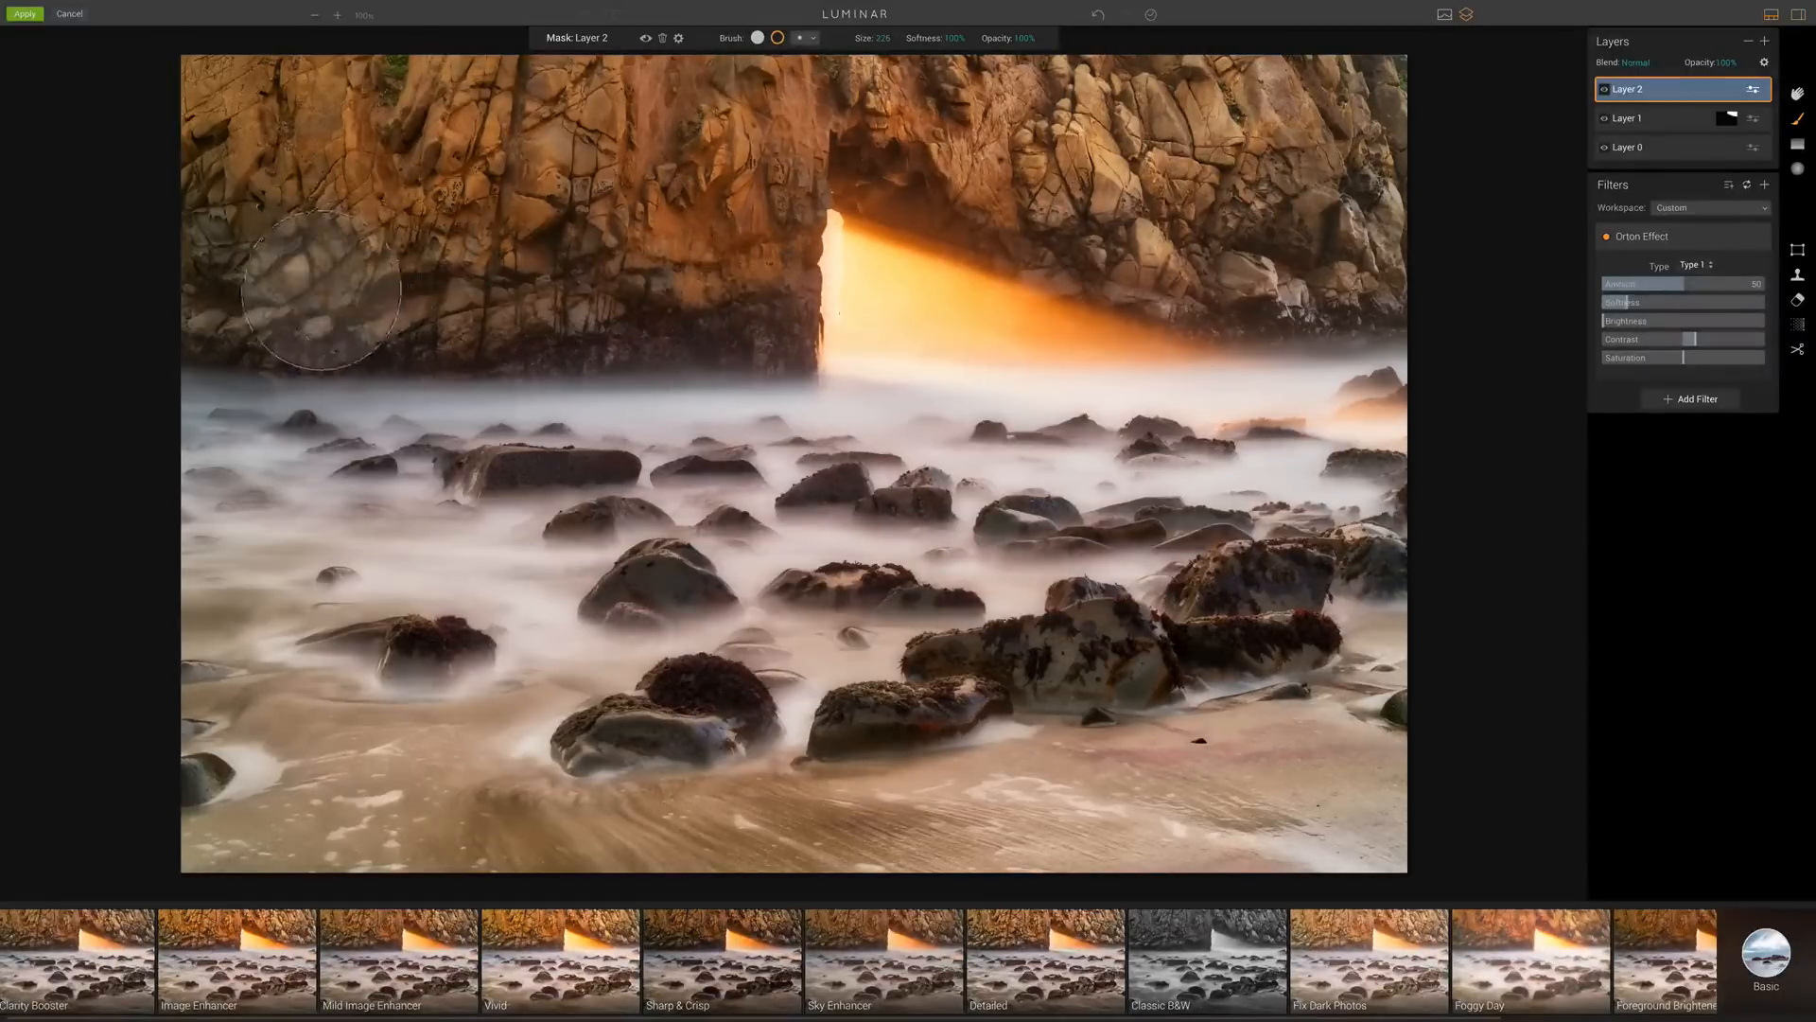
mouse_move(236, 255)
left_mouse_down()
mouse_move(376, 210)
mouse_move(226, 173)
mouse_move(205, 87)
mouse_move(716, 7)
mouse_move(797, 7)
mouse_move(946, 100)
mouse_move(1172, 24)
mouse_move(1356, 128)
left_mouse_up()
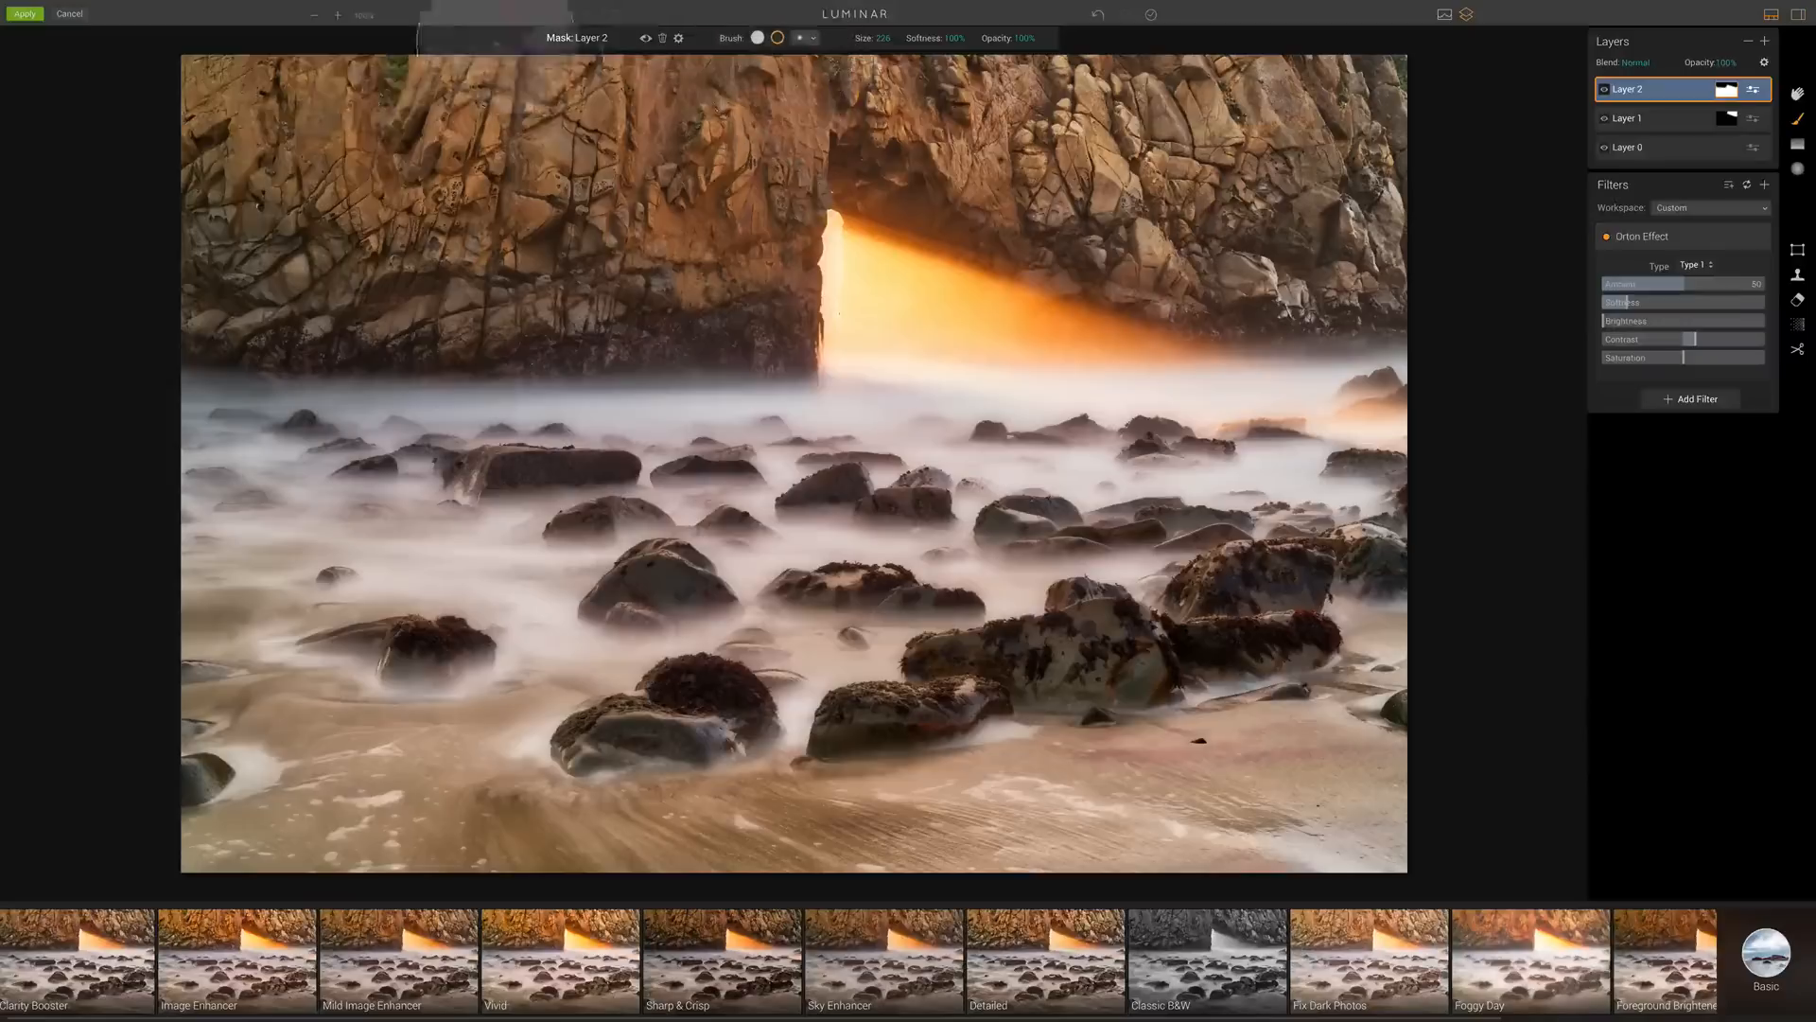
Step: Check the coverage of Layer 2's mask with the mask overlay, then finish masking
left_click(645, 39)
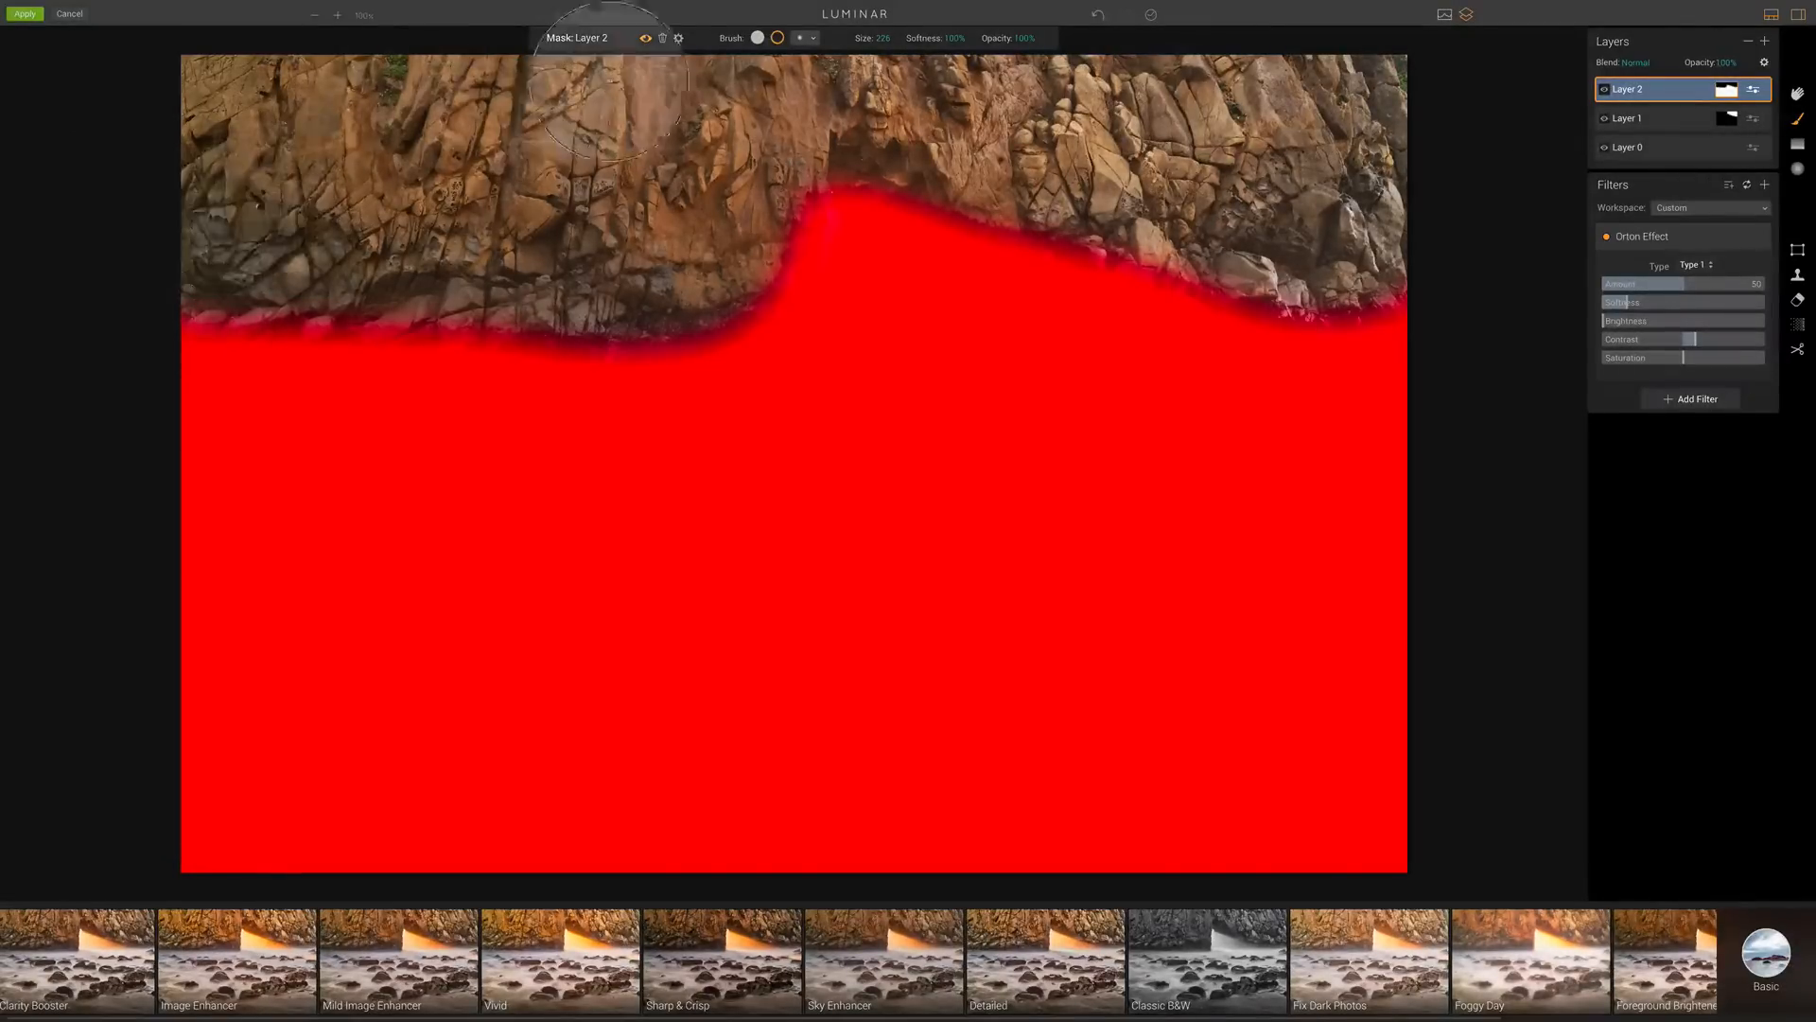
left_click(645, 38)
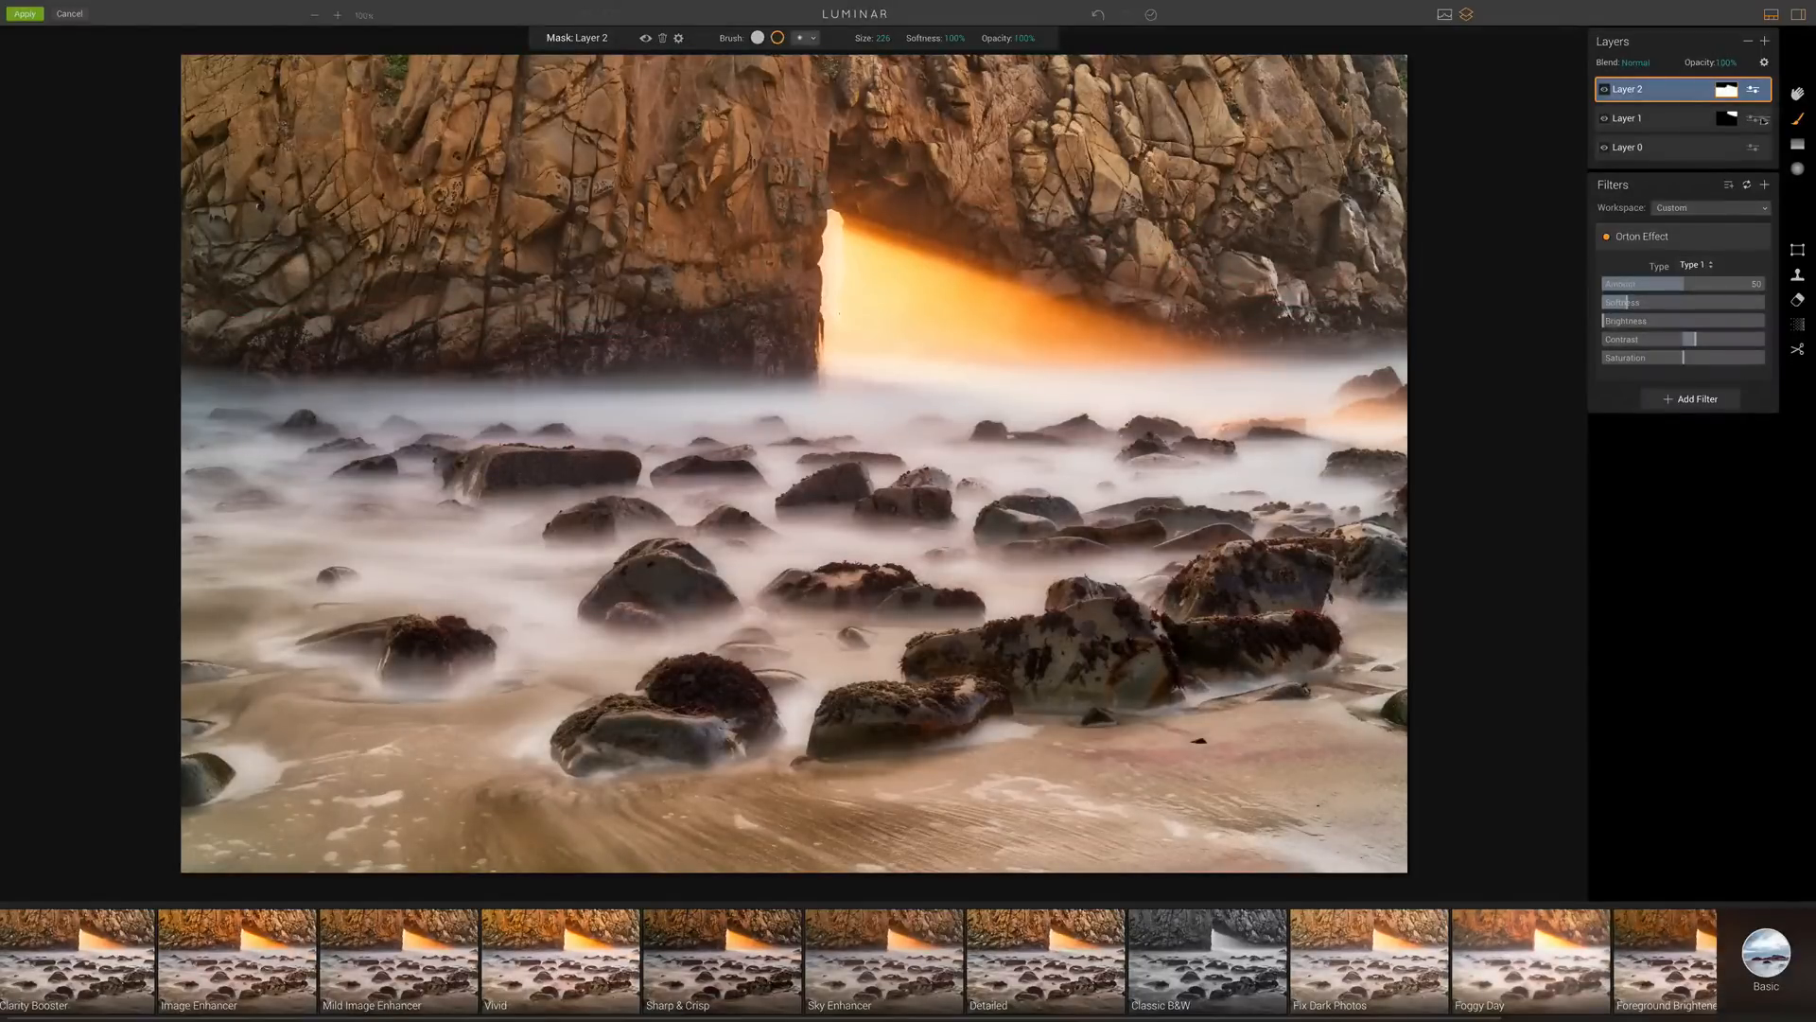
left_click(1797, 97)
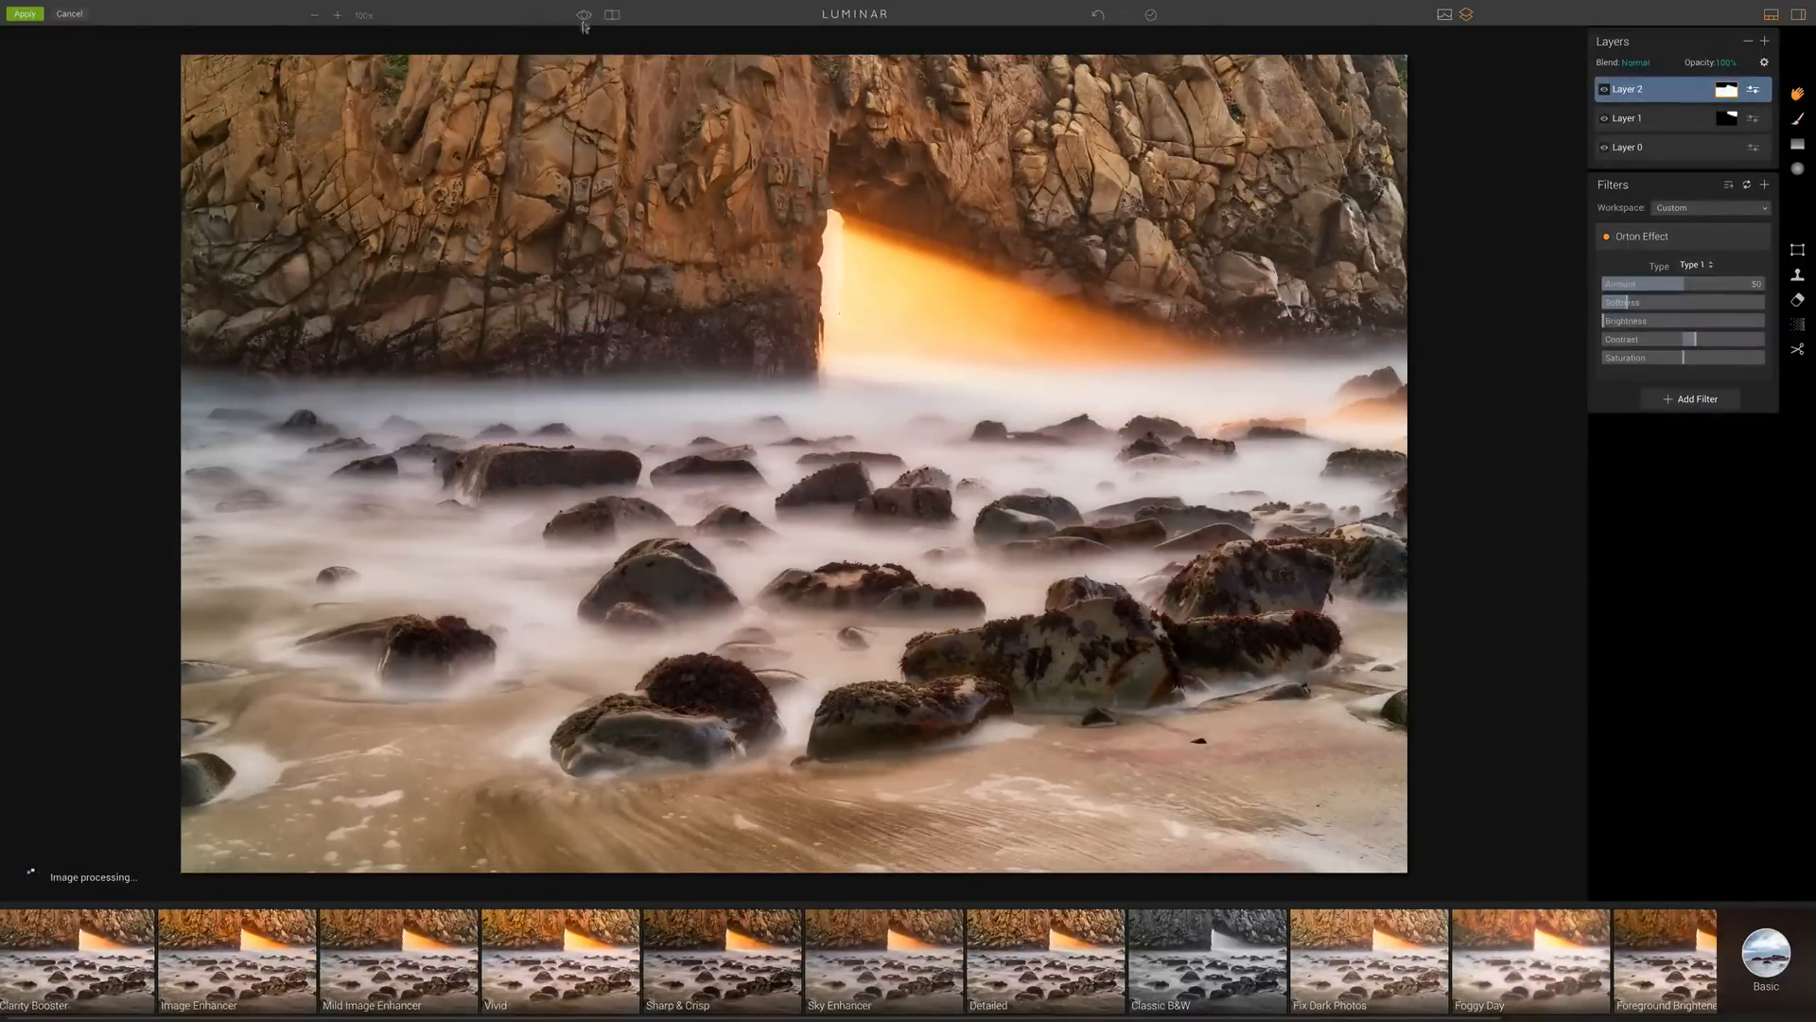
Step: Review the Orton Effect result against the original in a split before/after view and by toggling the full original on and off
left_click(612, 16)
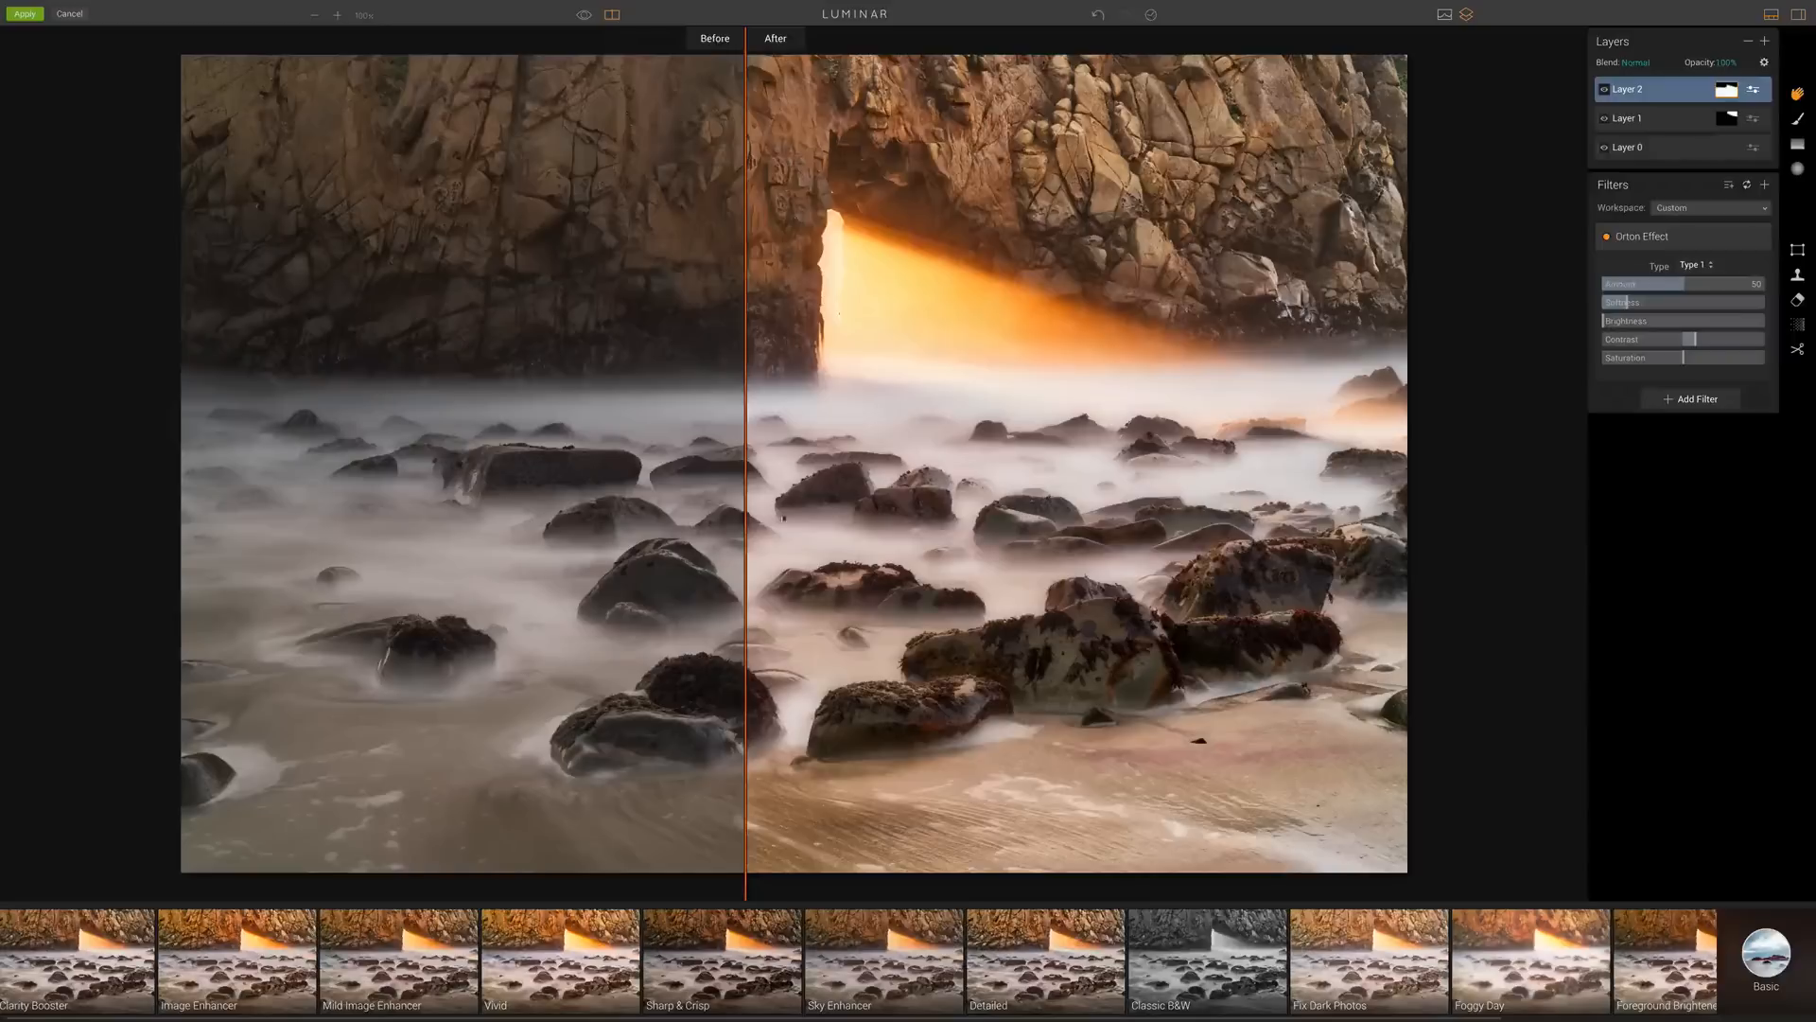
left_click_drag(739, 551, 911, 537)
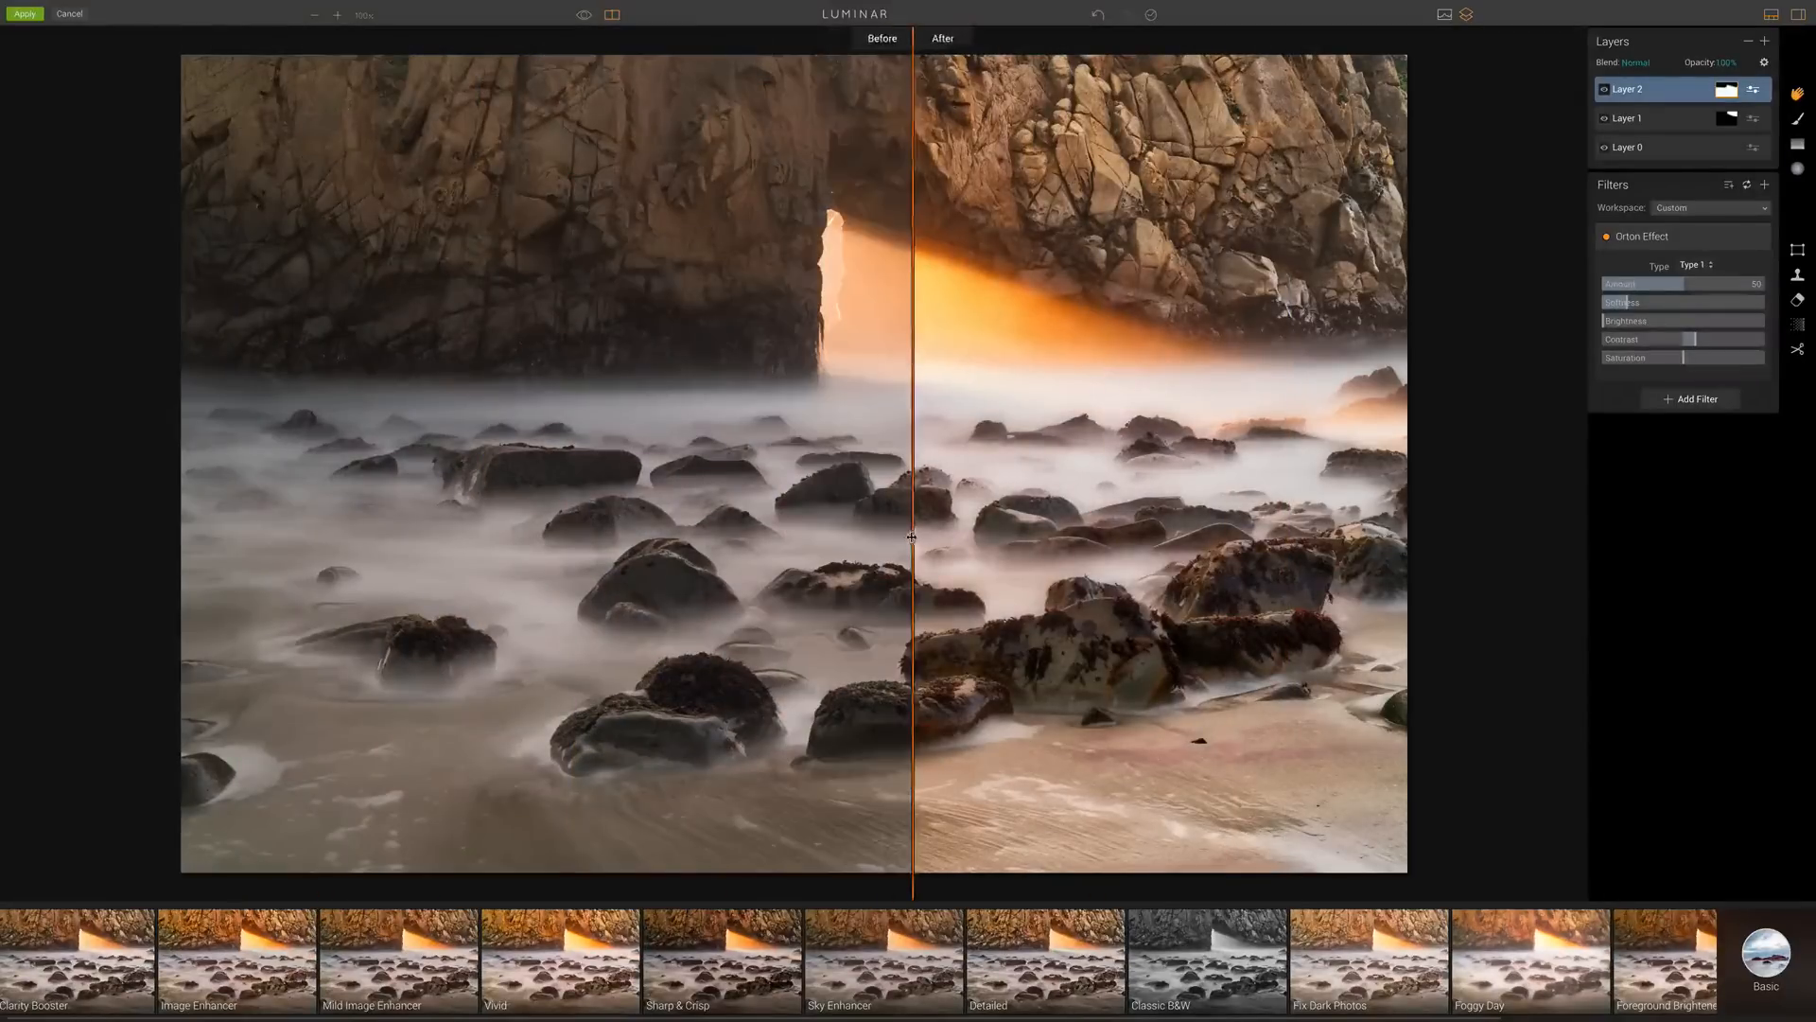
left_click(612, 15)
left_click(584, 17)
left_click(583, 17)
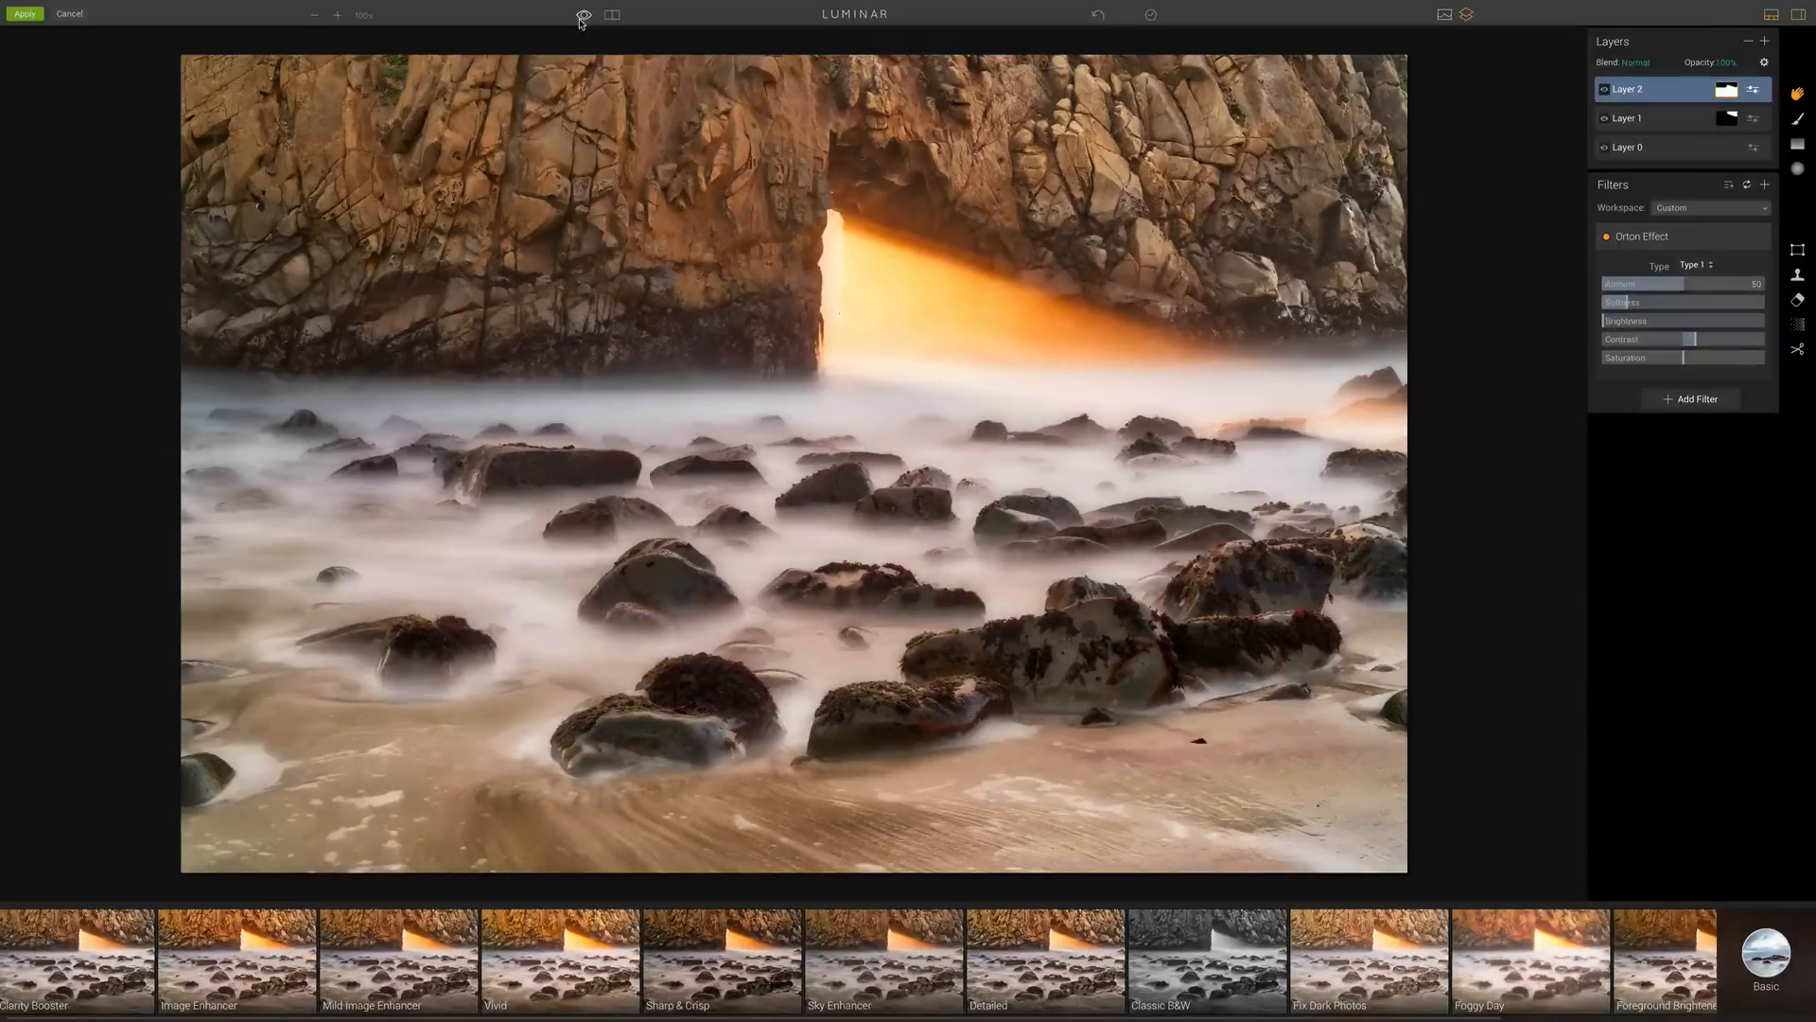
left_click(583, 16)
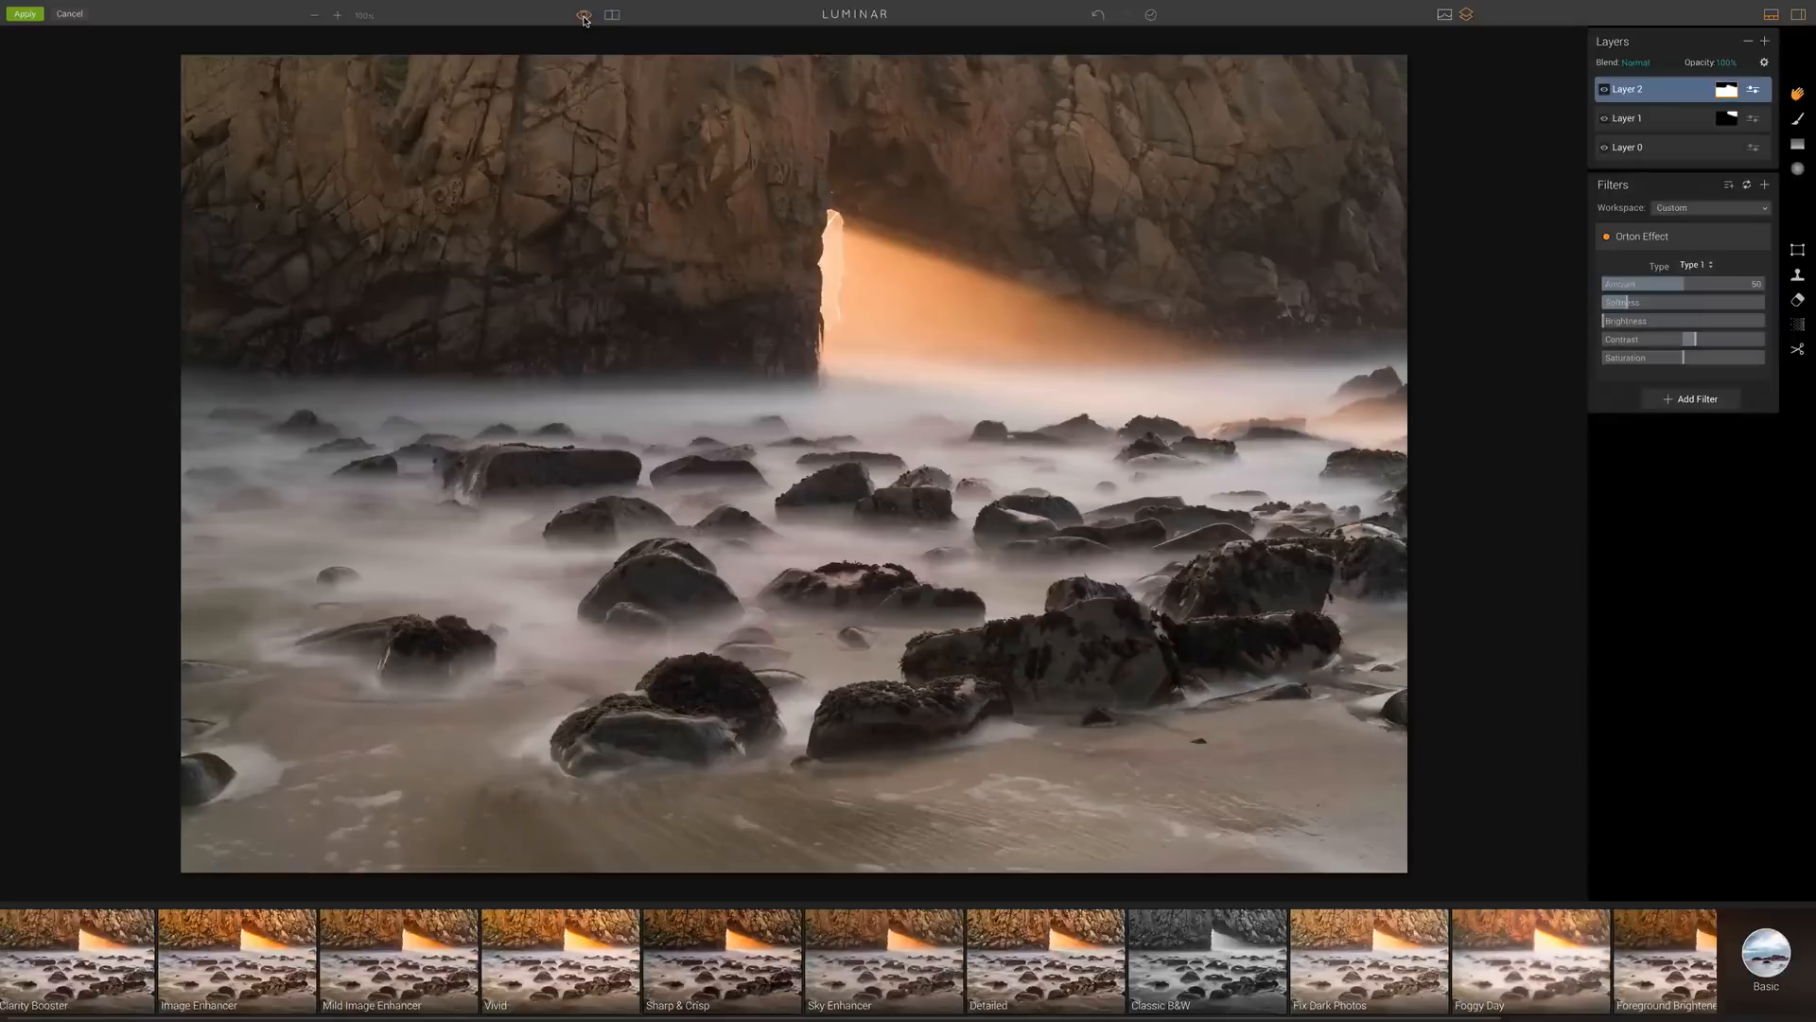
left_click(583, 17)
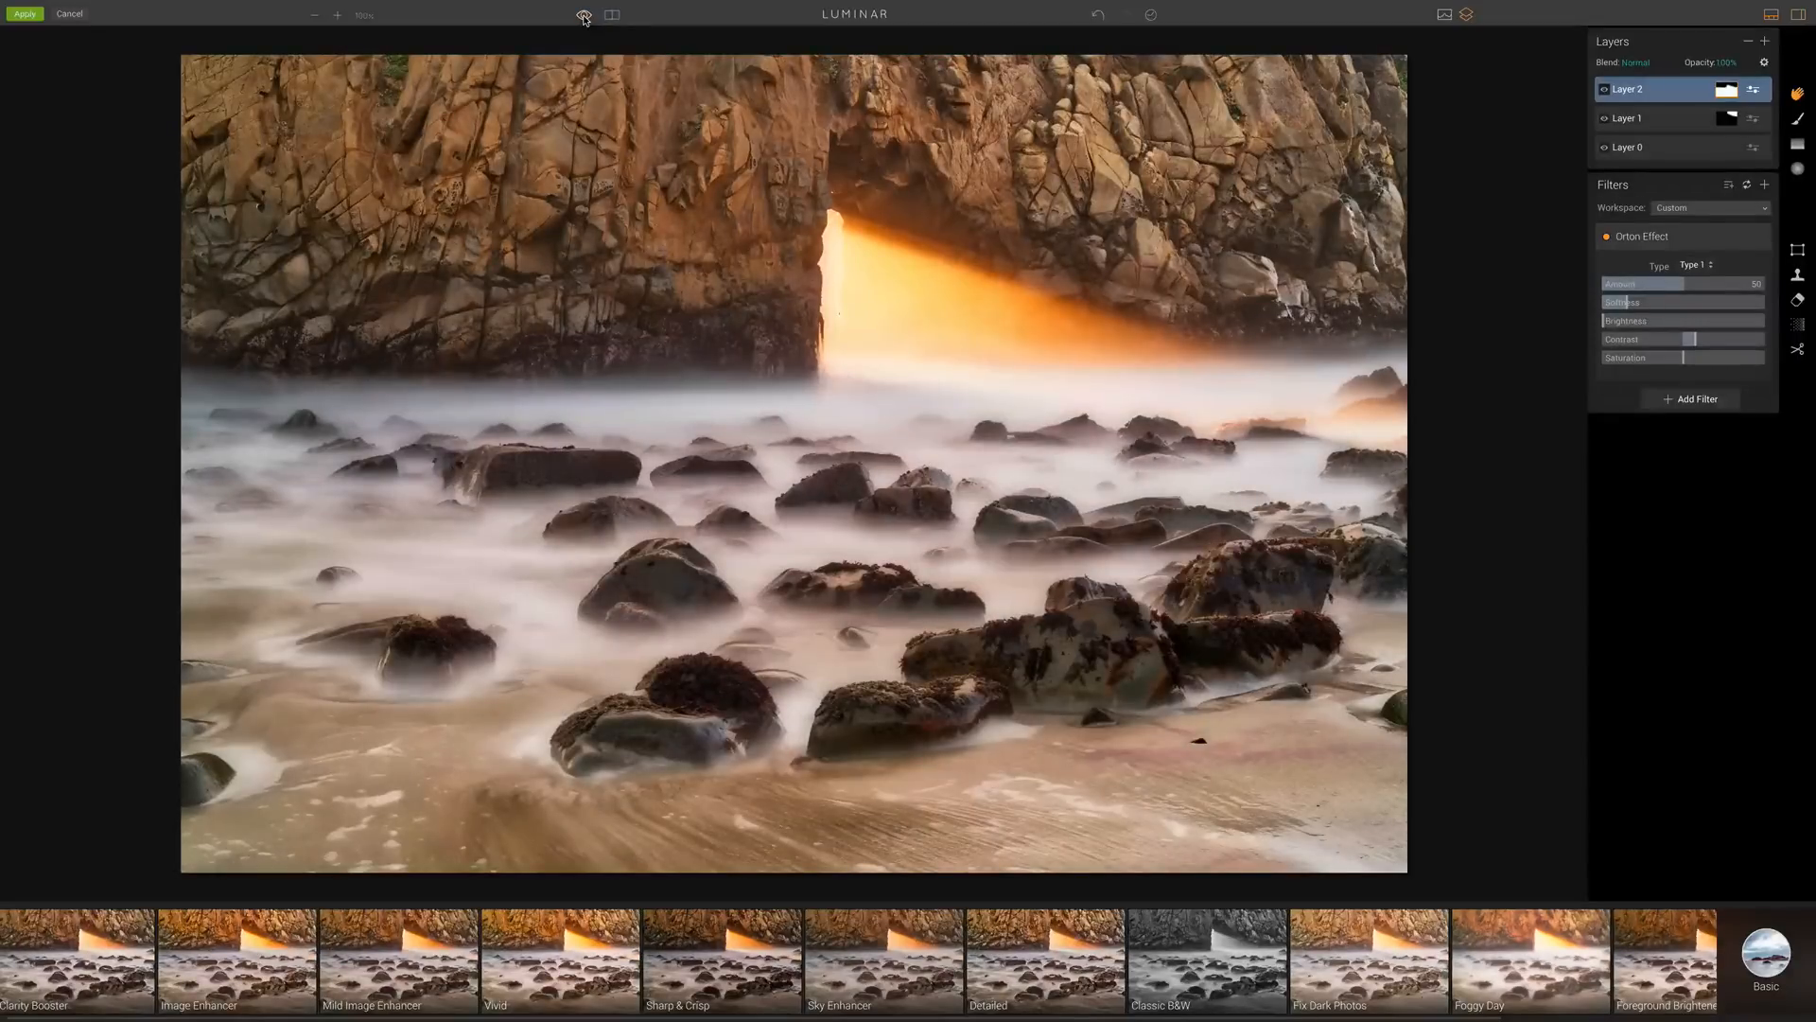